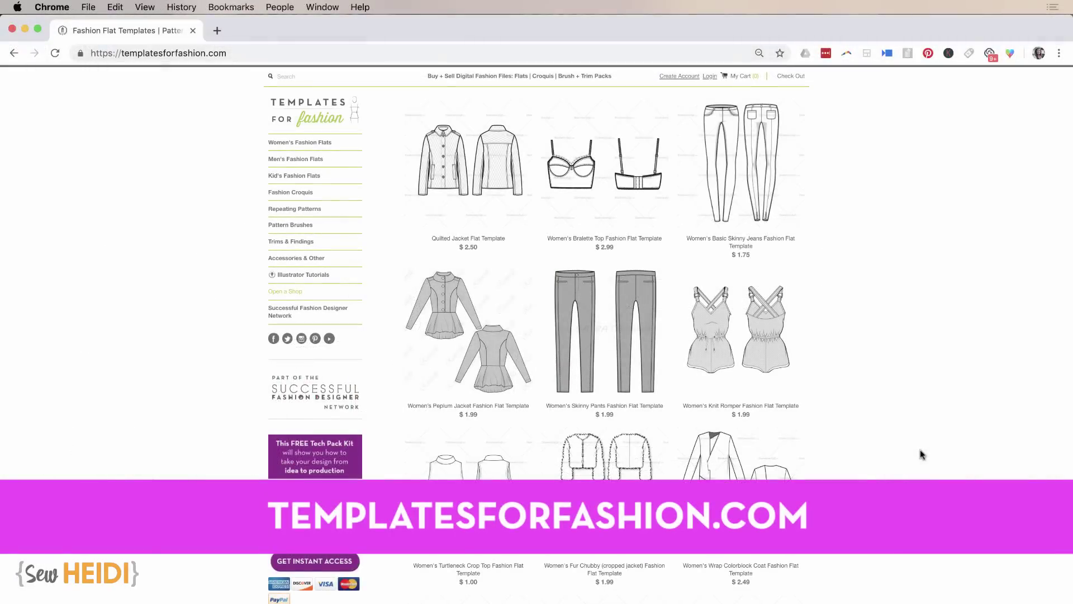
Browse the fashion flat templates, view the Women's Drape Front Jacket product page and open the Men's Fashion Flats category
{"action": "scroll", "coordinate": [920, 450], "scroll_direction": "down", "scroll_amount": 5}
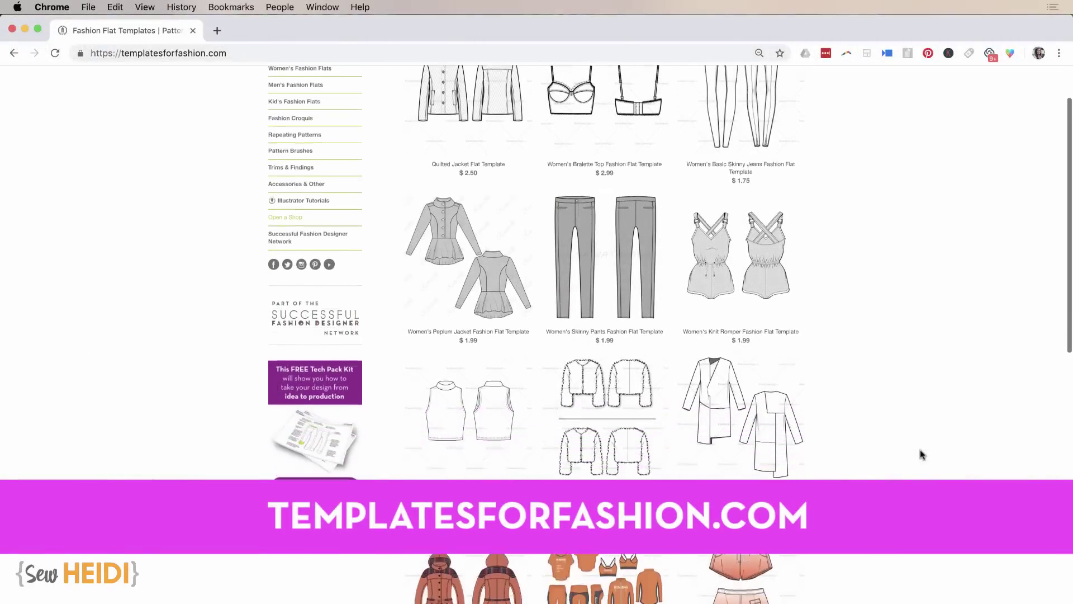
{"action": "scroll", "coordinate": [920, 450], "scroll_direction": "down", "scroll_amount": 15}
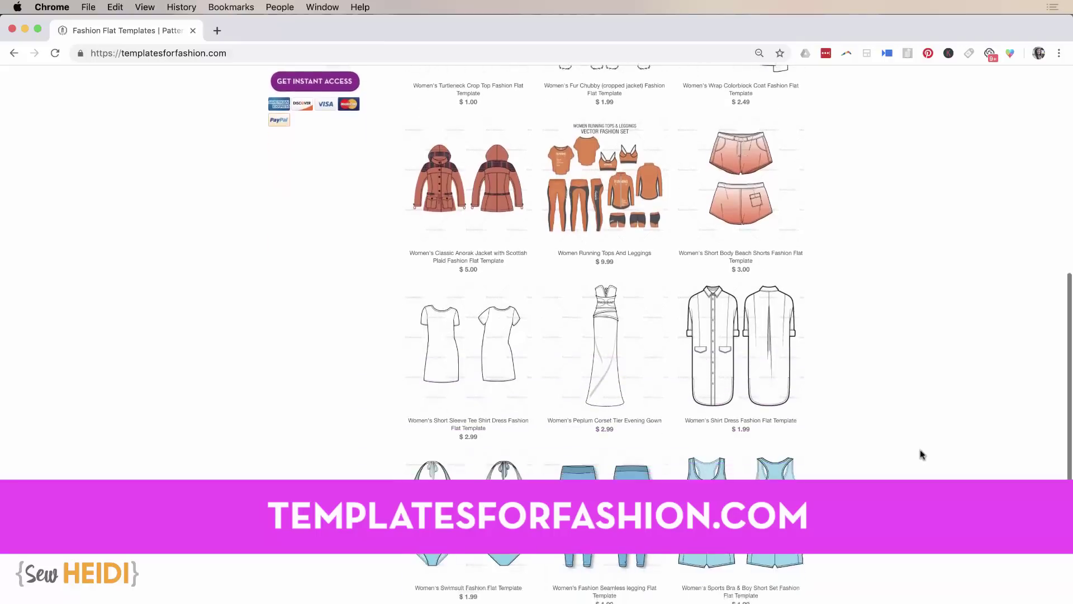
{"action": "scroll", "coordinate": [920, 450], "scroll_direction": "down", "scroll_amount": 6}
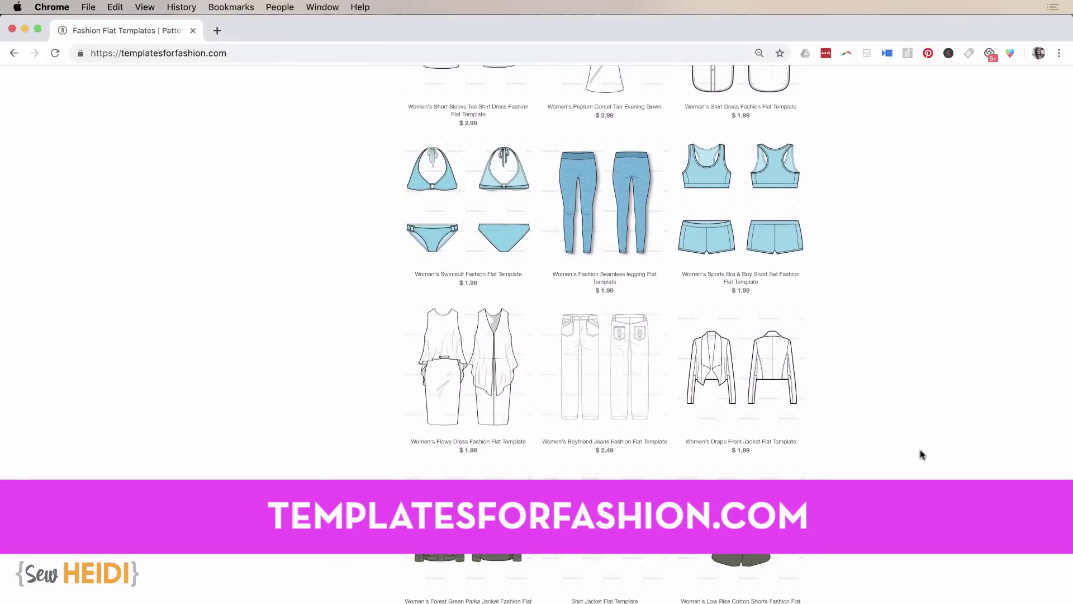
{"action": "left_click", "coordinate": [776, 417]}
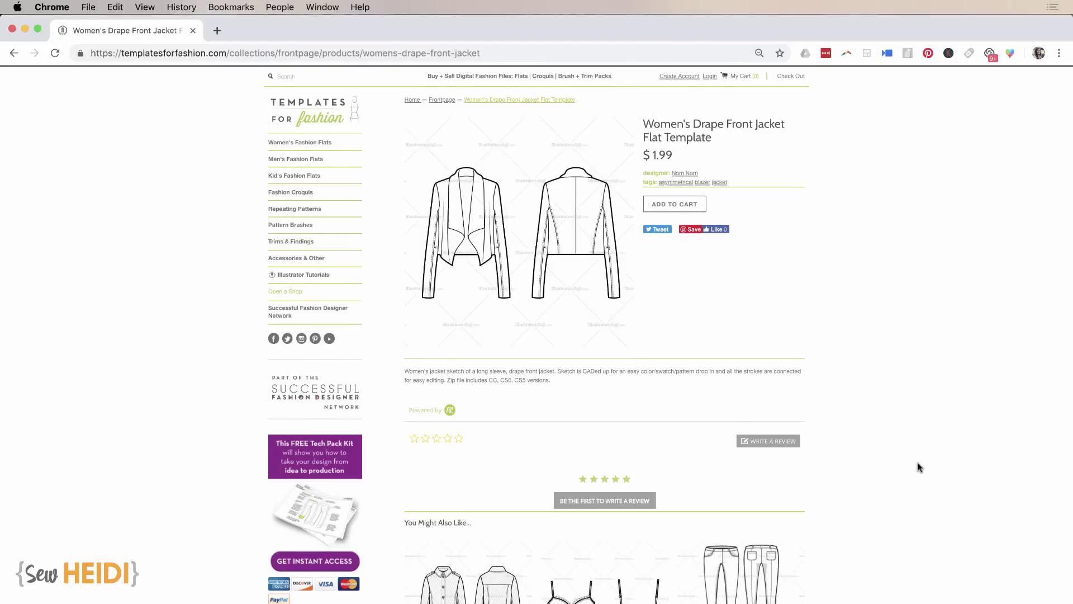
{"action": "left_click", "coordinate": [287, 160]}
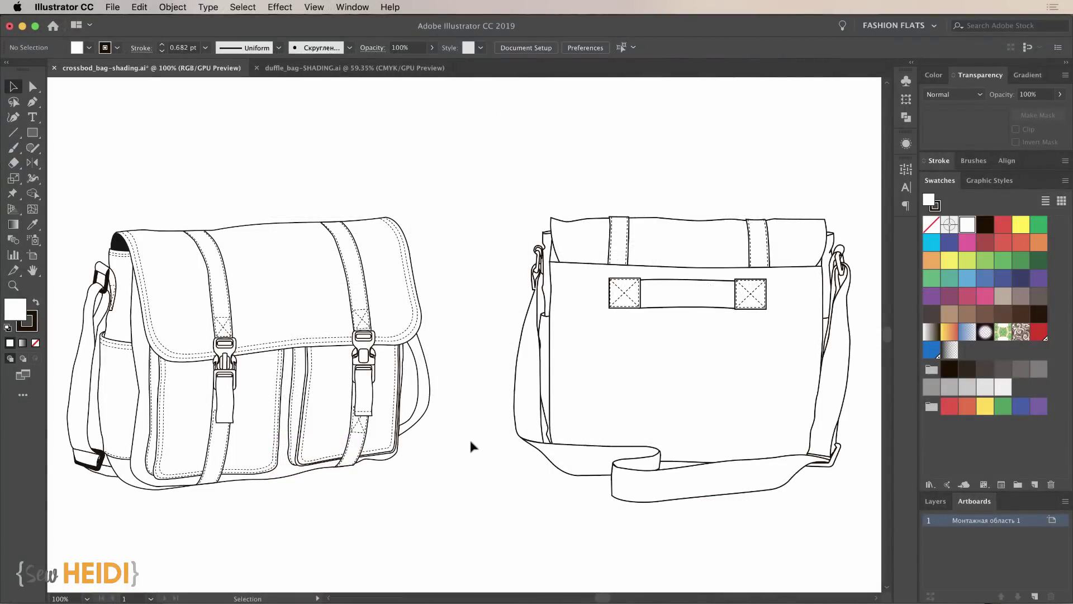
Switch to Illustrator and examine the shading on the coloured handbag reference image above the crossbody bag line drawing
{"action": "scroll", "coordinate": [470, 443], "scroll_direction": "up", "scroll_amount": 10}
{"action": "scroll", "coordinate": [471, 445], "scroll_direction": "up", "scroll_amount": 2}
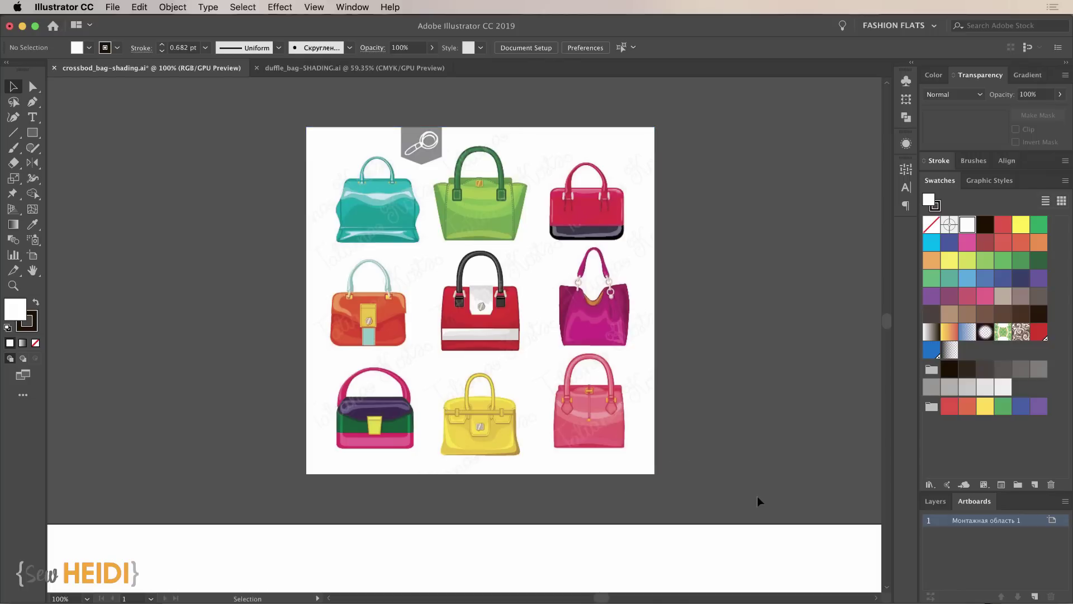
{"action": "scroll", "coordinate": [758, 501], "scroll_direction": "down", "scroll_amount": 10}
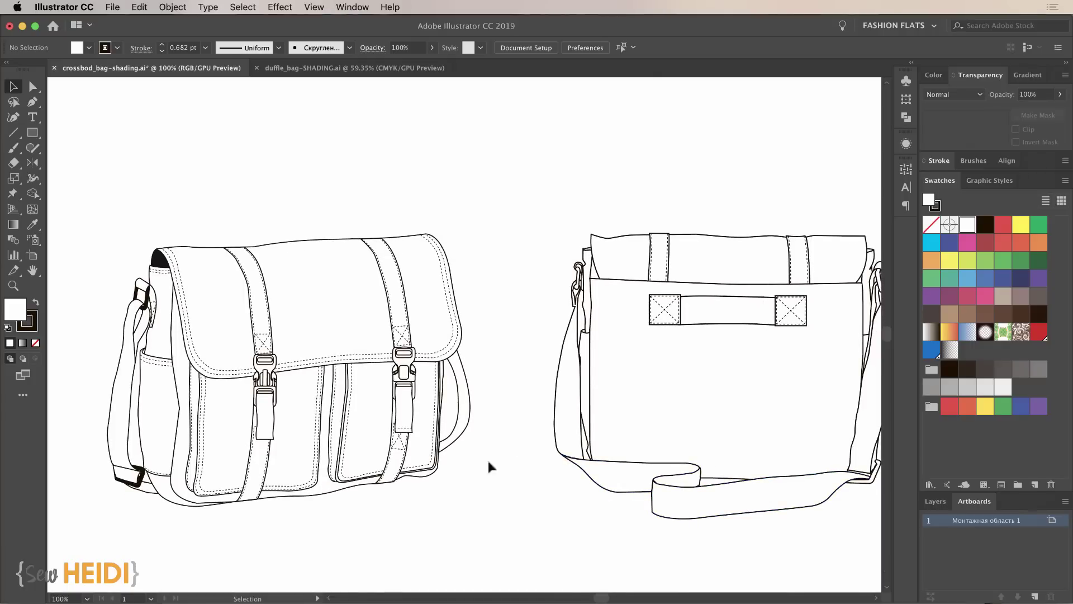
{"action": "scroll", "coordinate": [510, 249], "scroll_direction": "up", "scroll_amount": 10}
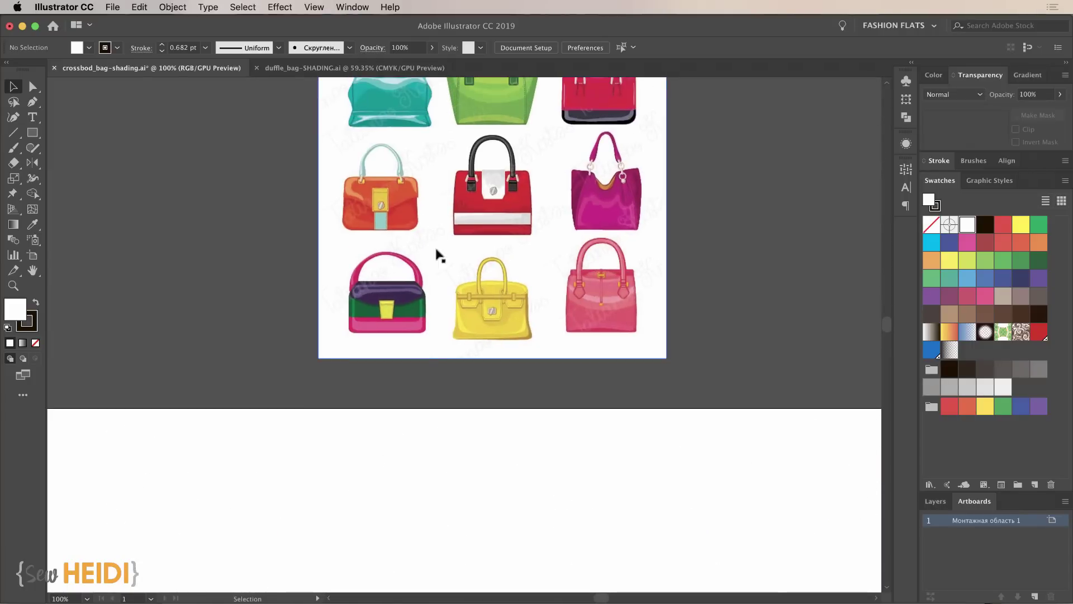
{"action": "scroll", "coordinate": [545, 378], "scroll_direction": "up", "scroll_amount": 2}
{"action": "key", "text": "z"}
{"action": "left_click_drag", "start_coordinate": [338, 104], "coordinate": [737, 422]}
{"action": "key", "text": "v"}
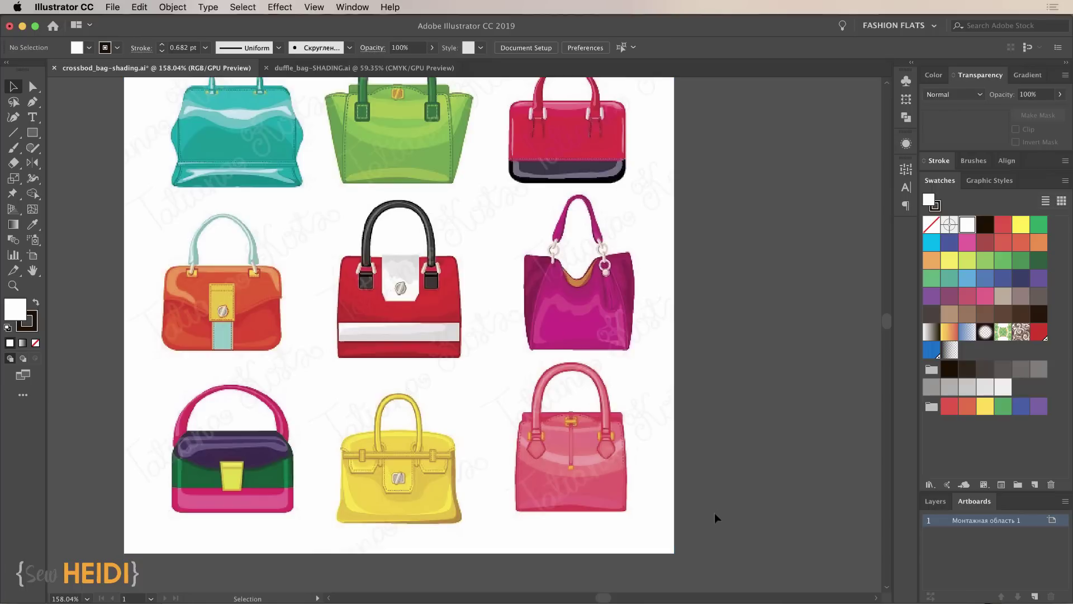
{"action": "scroll", "coordinate": [714, 512], "scroll_direction": "down", "scroll_amount": 5}
{"action": "key", "text": "super+1"}
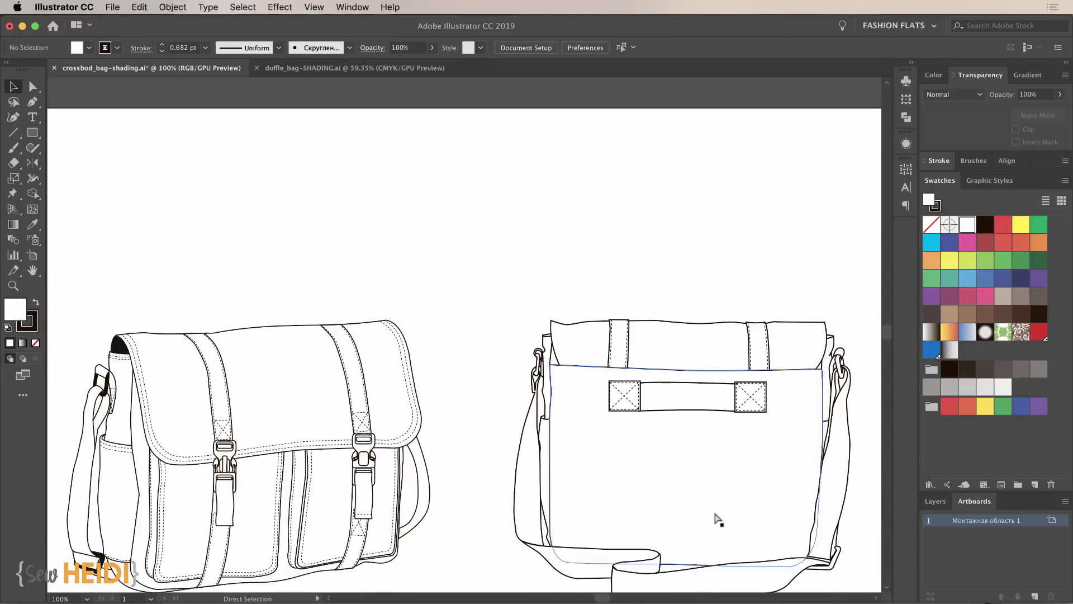
{"action": "scroll", "coordinate": [431, 417], "scroll_direction": "down", "scroll_amount": 2}
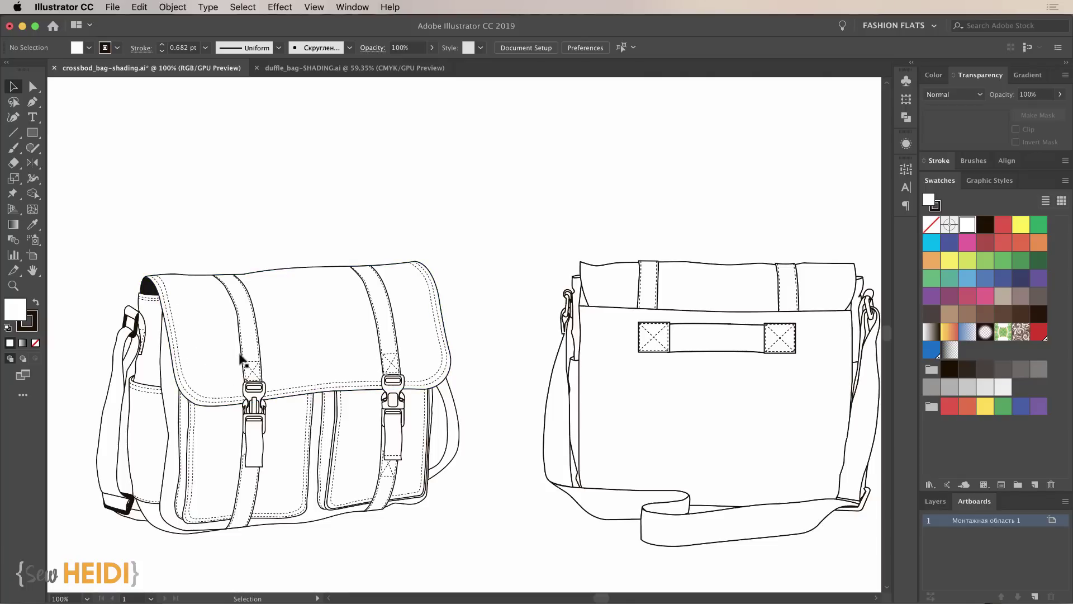
Enter isolation mode on the front flap path of the crossbody bag and leave nothing selected
{"action": "scroll", "coordinate": [501, 499], "scroll_direction": "left", "scroll_amount": 1}
{"action": "scroll", "coordinate": [501, 504], "scroll_direction": "left", "scroll_amount": 2}
{"action": "left_click", "coordinate": [351, 330]}
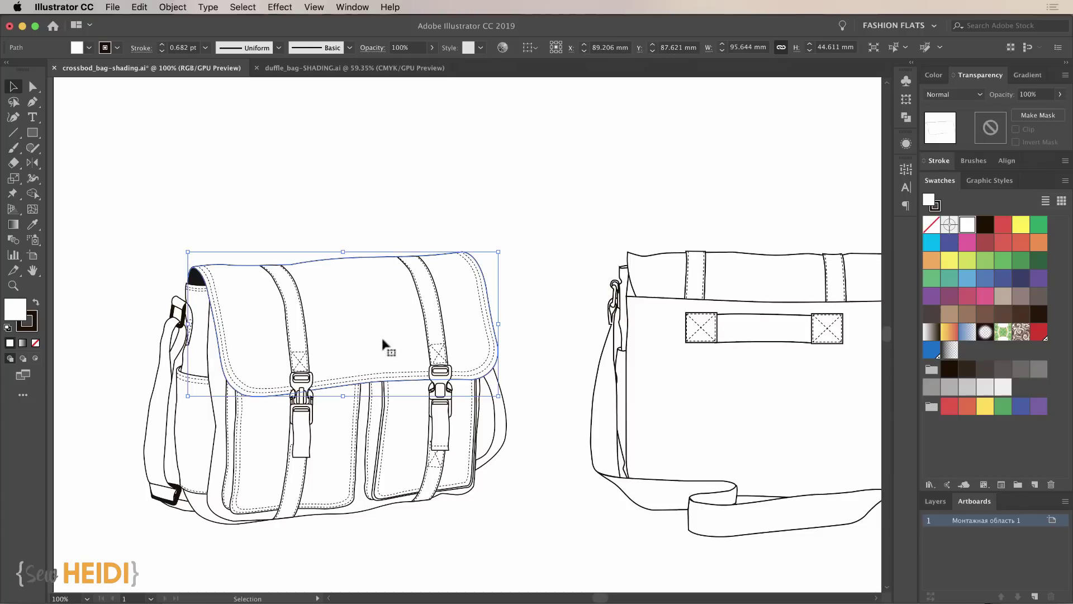
{"action": "left_click", "coordinate": [353, 217]}
{"action": "left_click", "coordinate": [344, 306]}
{"action": "double_click", "coordinate": [256, 345]}
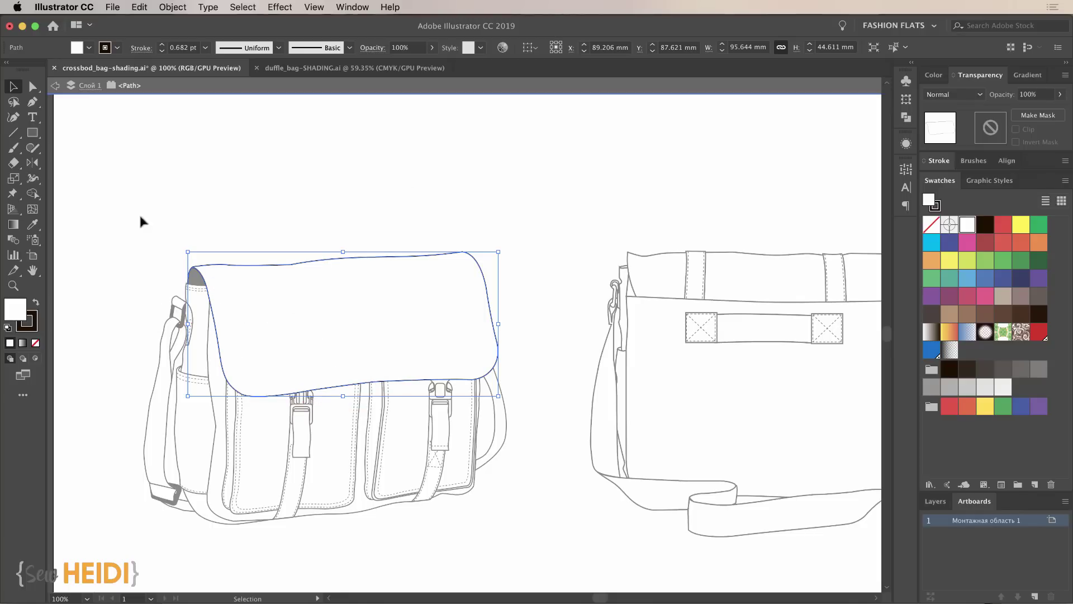
{"action": "left_click", "coordinate": [132, 198]}
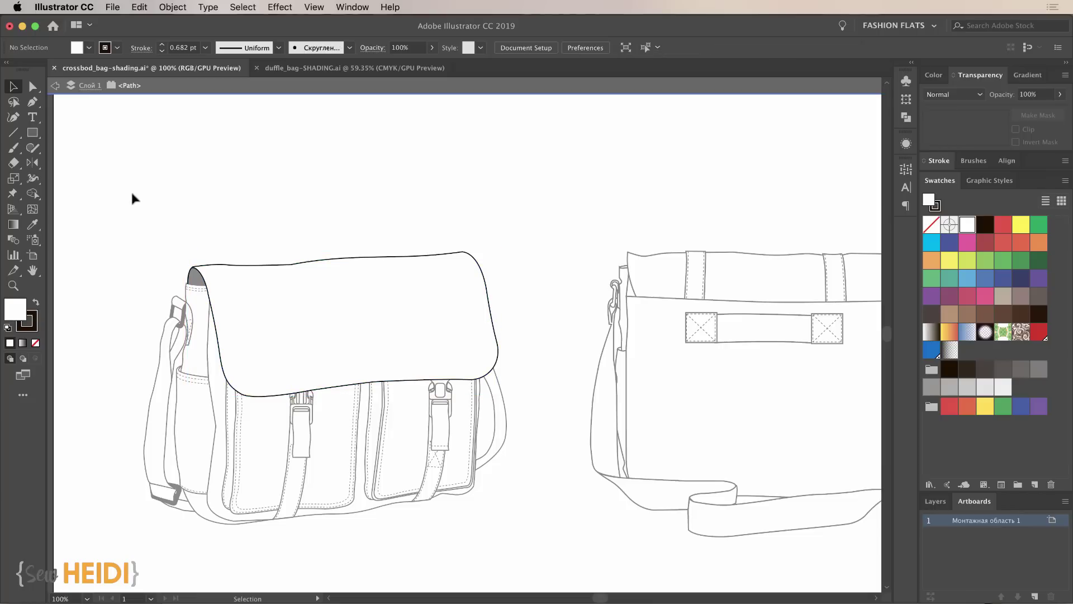
Set the drawing colours to a black fill from the greyscale swatch group and no stroke
{"action": "left_click", "coordinate": [1021, 369]}
{"action": "left_click", "coordinate": [955, 375]}
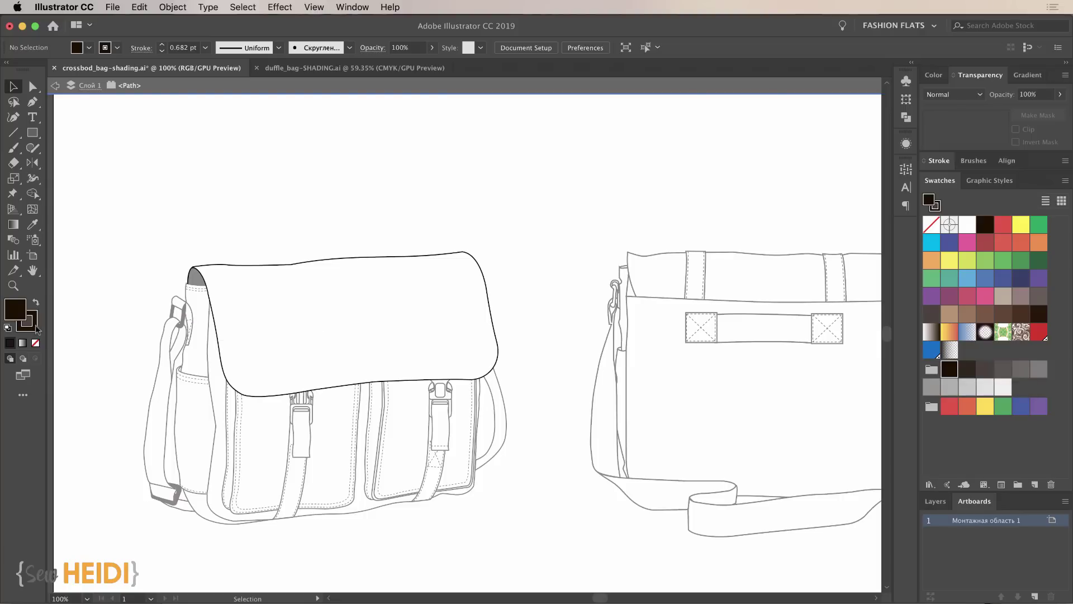
{"action": "left_click", "coordinate": [33, 328]}
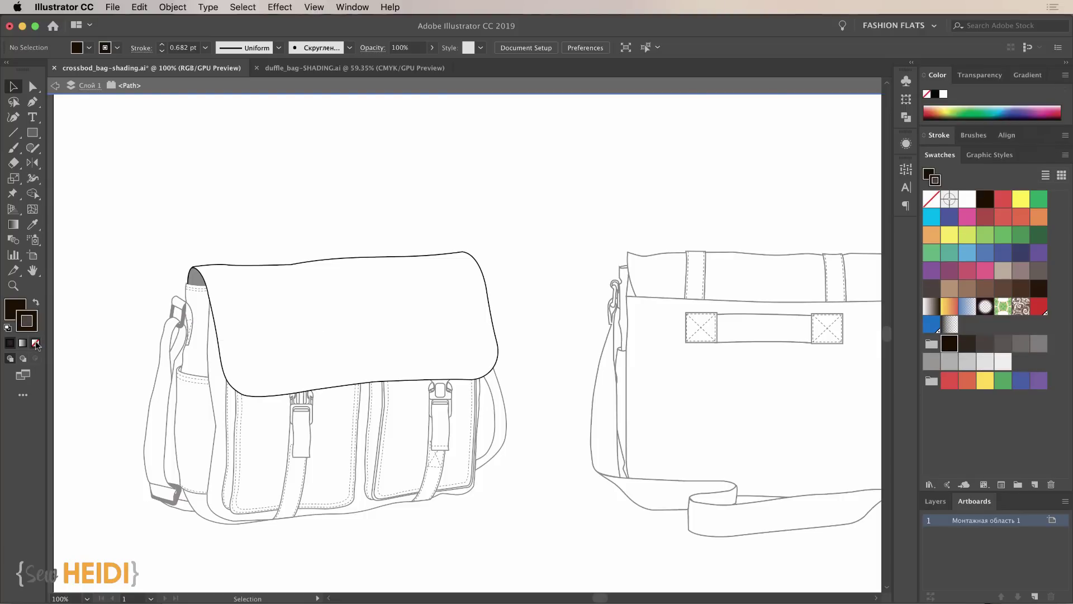
{"action": "left_click", "coordinate": [35, 343]}
{"action": "left_click", "coordinate": [21, 308]}
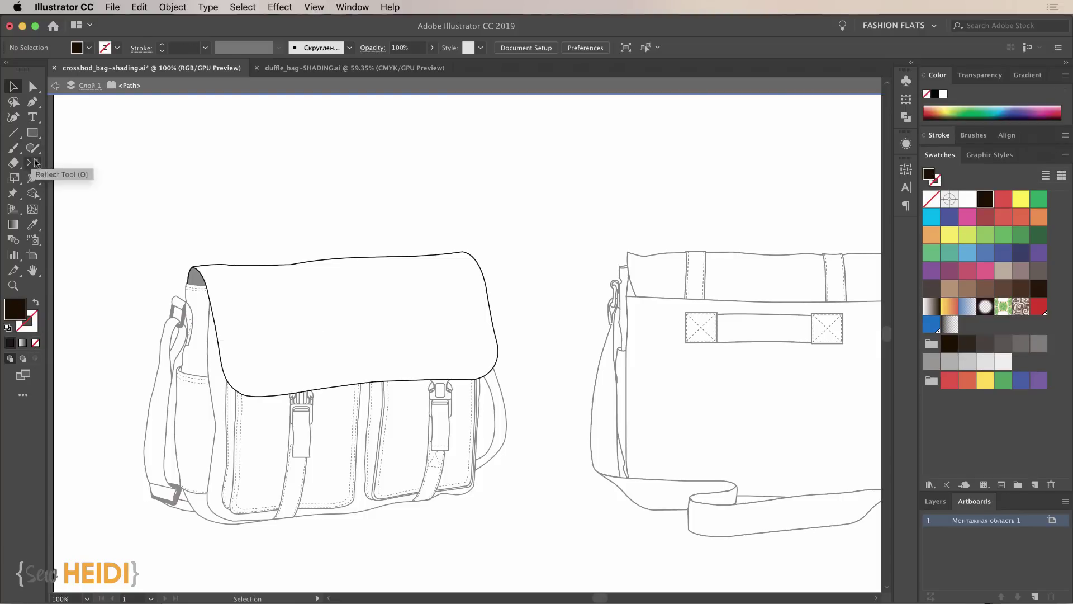
Draw a closed freehand shadow shape about 86 × 35 mm across the flap's lower area with the Pencil tool and fill it black
{"action": "left_click", "coordinate": [14, 149]}
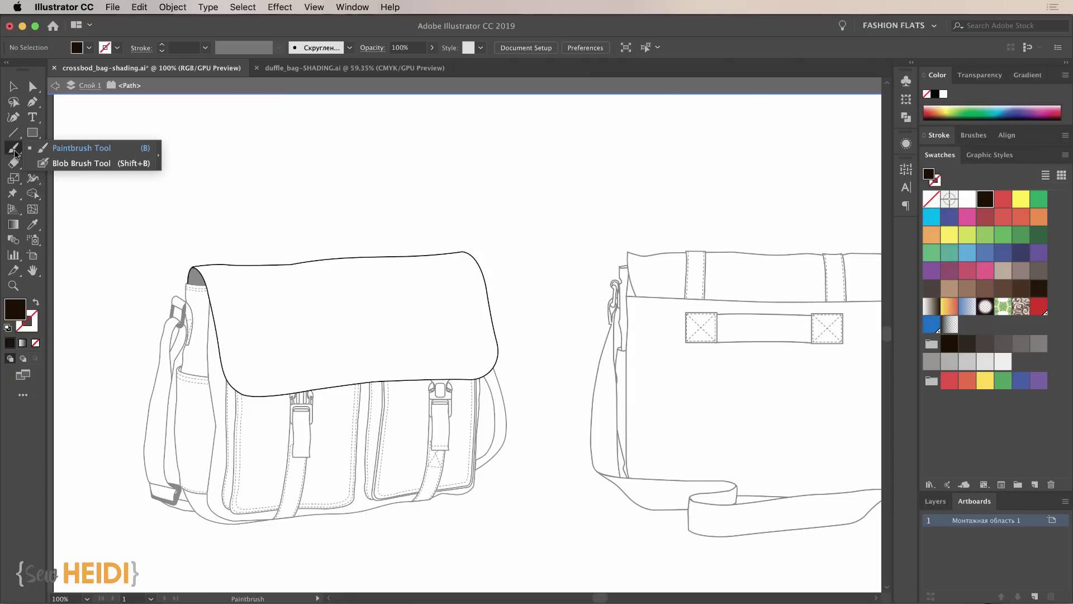
{"action": "key", "text": "n"}
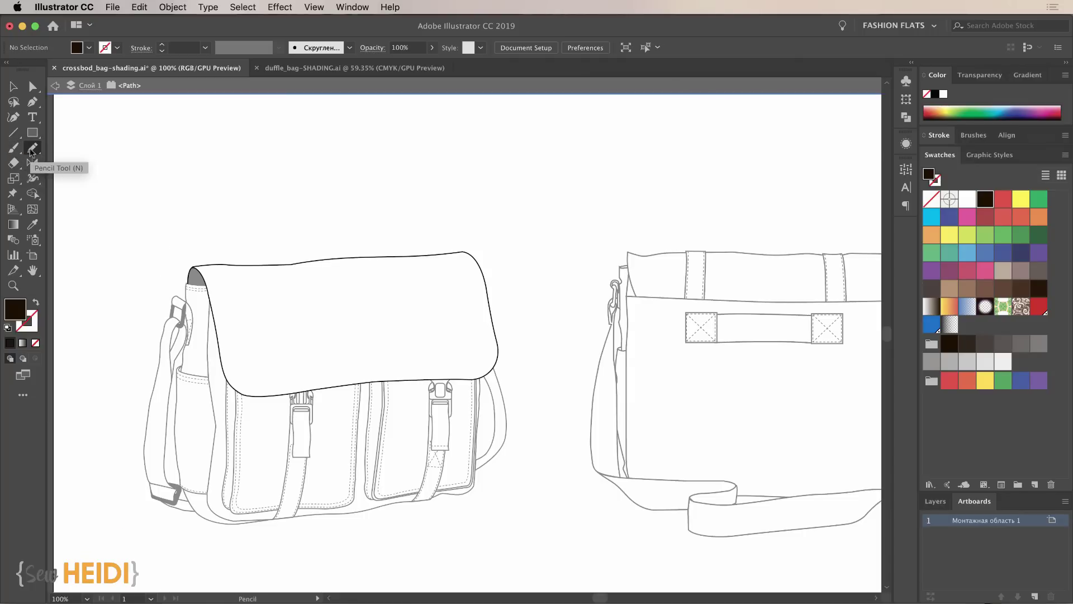
{"action": "left_click", "coordinate": [32, 148]}
{"action": "left_click", "coordinate": [93, 164]}
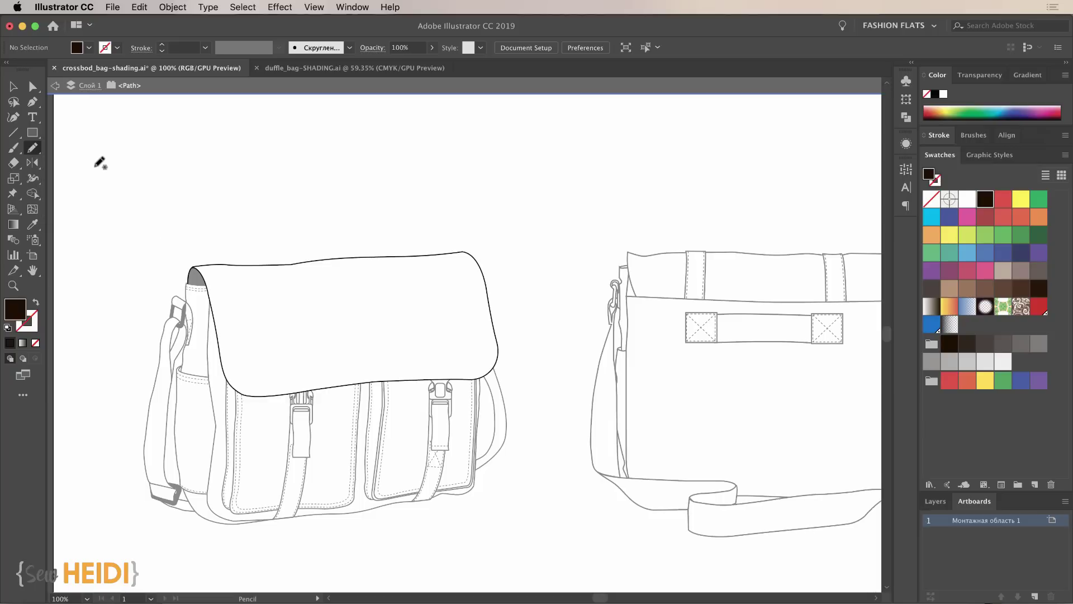
{"action": "key", "text": "super+equal"}
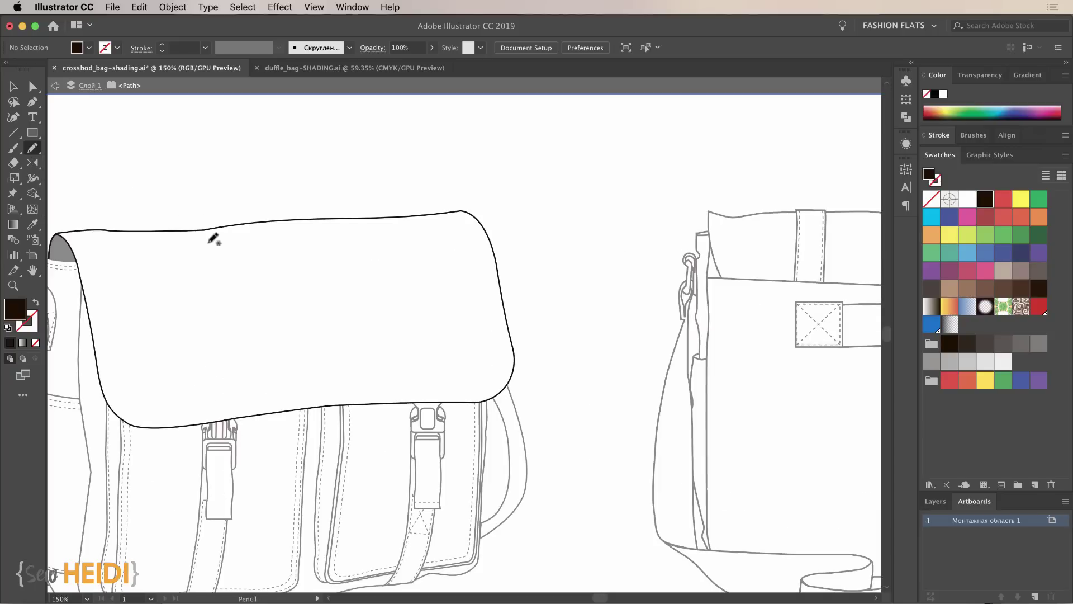
{"action": "scroll", "coordinate": [206, 228], "scroll_direction": "left", "scroll_amount": 5}
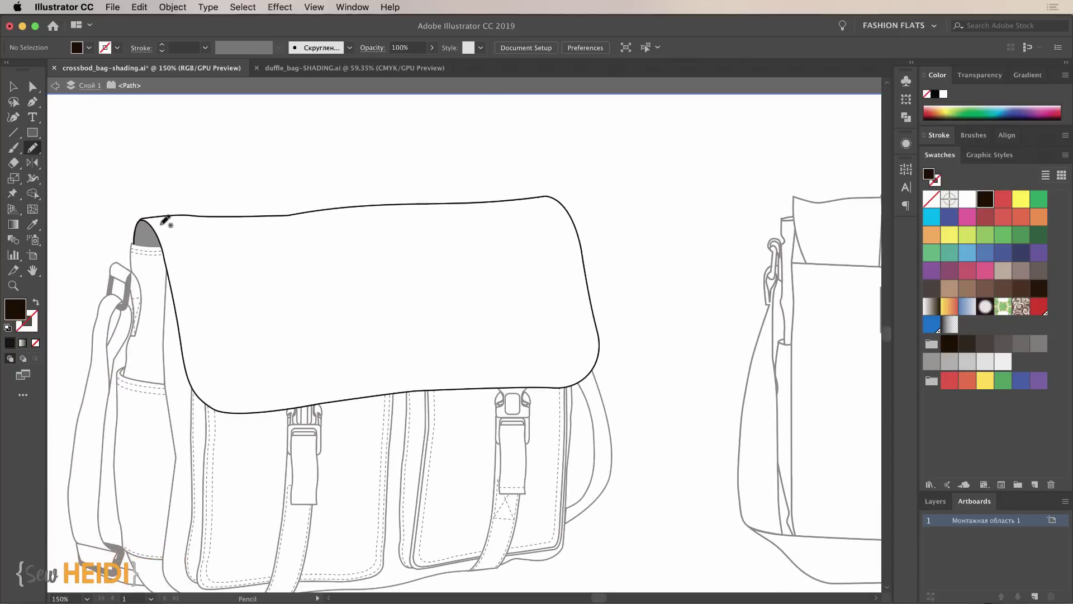
{"action": "mouse_move", "coordinate": [162, 223]}
{"action": "left_mouse_down"}
{"action": "mouse_move", "coordinate": [223, 397]}
{"action": "mouse_move", "coordinate": [582, 366]}
{"action": "mouse_move", "coordinate": [542, 334]}
{"action": "mouse_move", "coordinate": [497, 333]}
{"action": "mouse_move", "coordinate": [489, 311]}
{"action": "mouse_move", "coordinate": [464, 298]}
{"action": "mouse_move", "coordinate": [398, 297]}
{"action": "mouse_move", "coordinate": [351, 284]}
{"action": "mouse_move", "coordinate": [291, 246]}
{"action": "mouse_move", "coordinate": [169, 226]}
{"action": "left_mouse_up"}
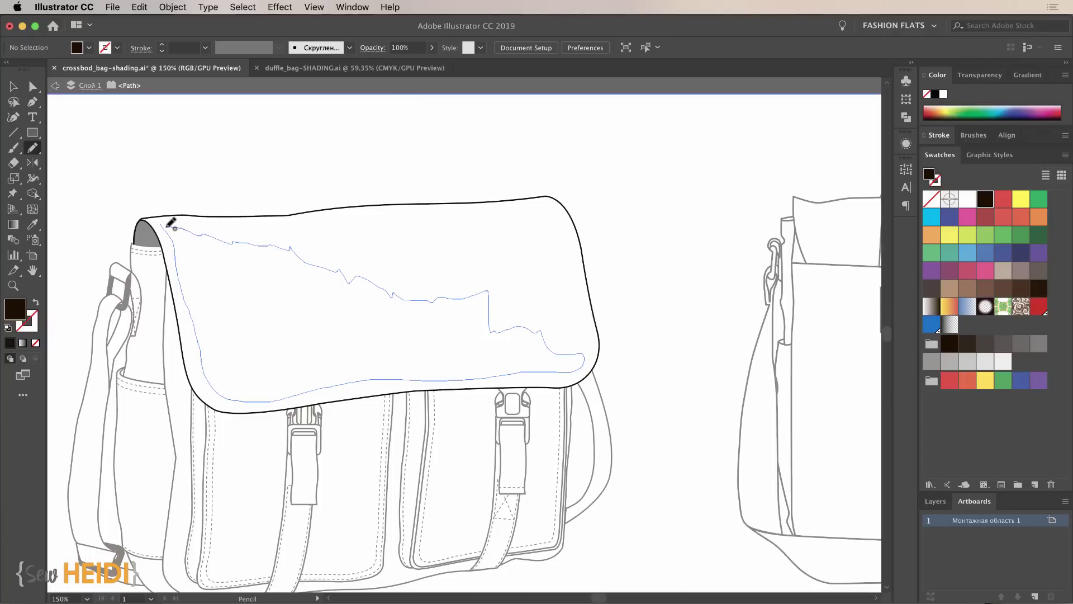
{"action": "left_click_drag", "start_coordinate": [169, 226], "coordinate": [164, 224]}
{"action": "left_click_drag", "start_coordinate": [165, 224], "coordinate": [168, 226]}
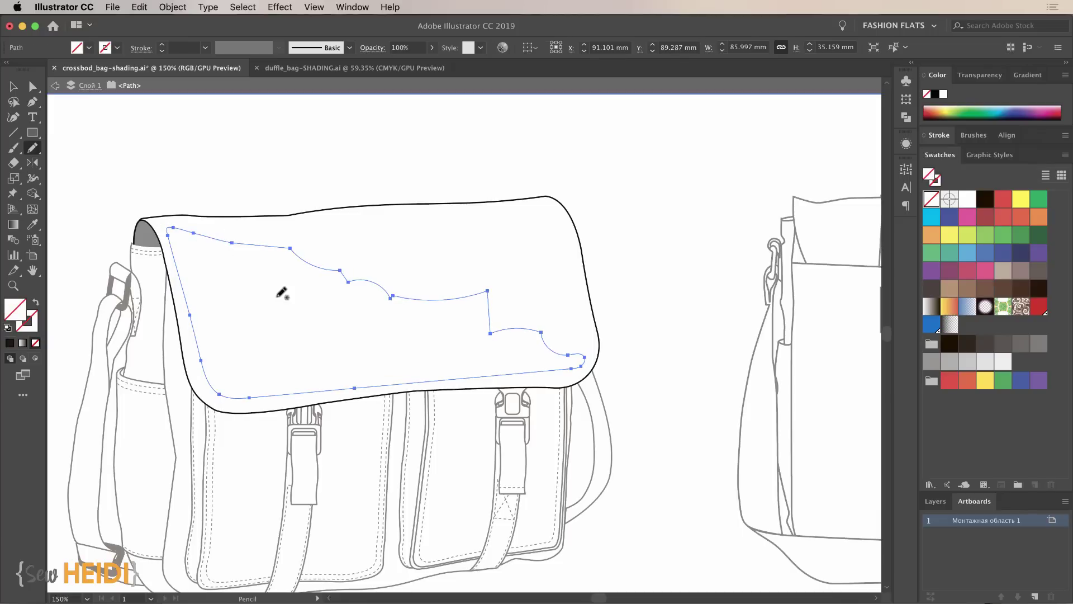
{"action": "left_click", "coordinate": [9, 344]}
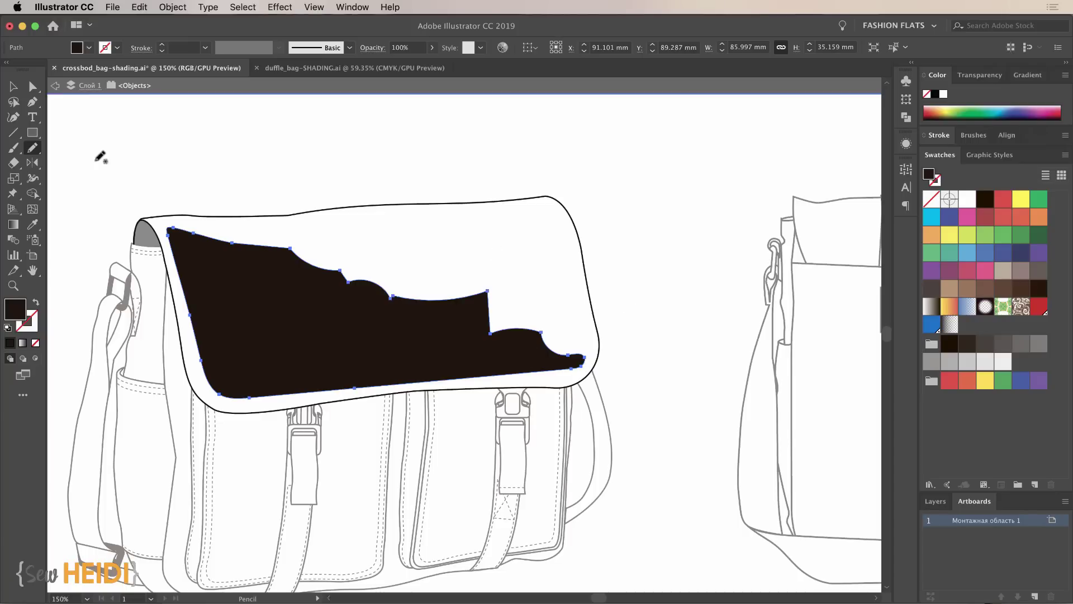
Set the Pencil tool's fidelity to Accurate and draw a closed test shape about 40 × 9 mm near the flap's upper edge
{"action": "double_click", "coordinate": [33, 150]}
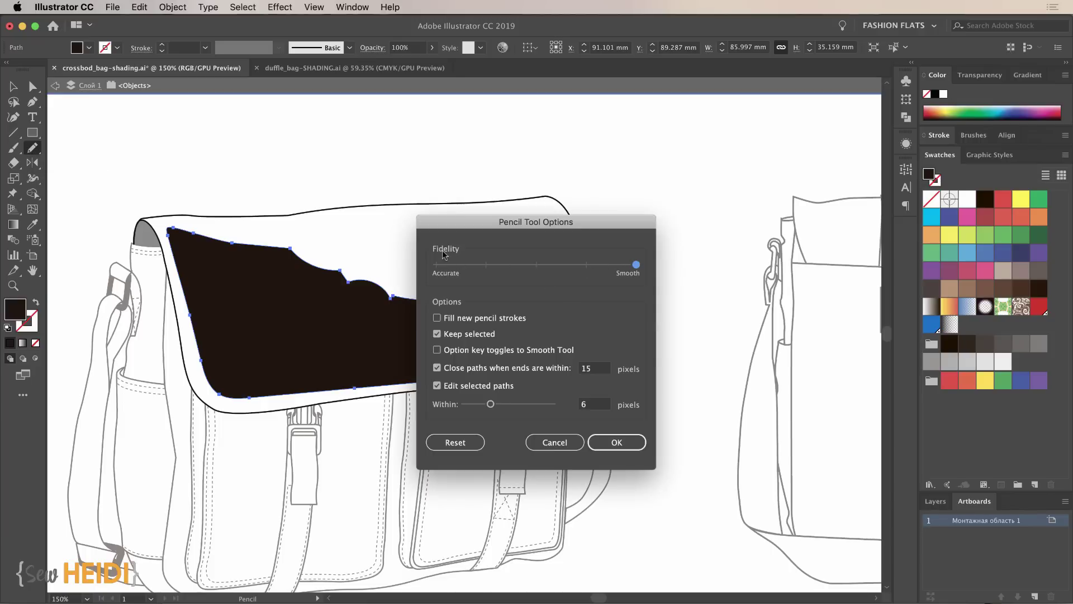
{"action": "left_click_drag", "start_coordinate": [638, 266], "coordinate": [449, 272]}
{"action": "left_click", "coordinate": [617, 442]}
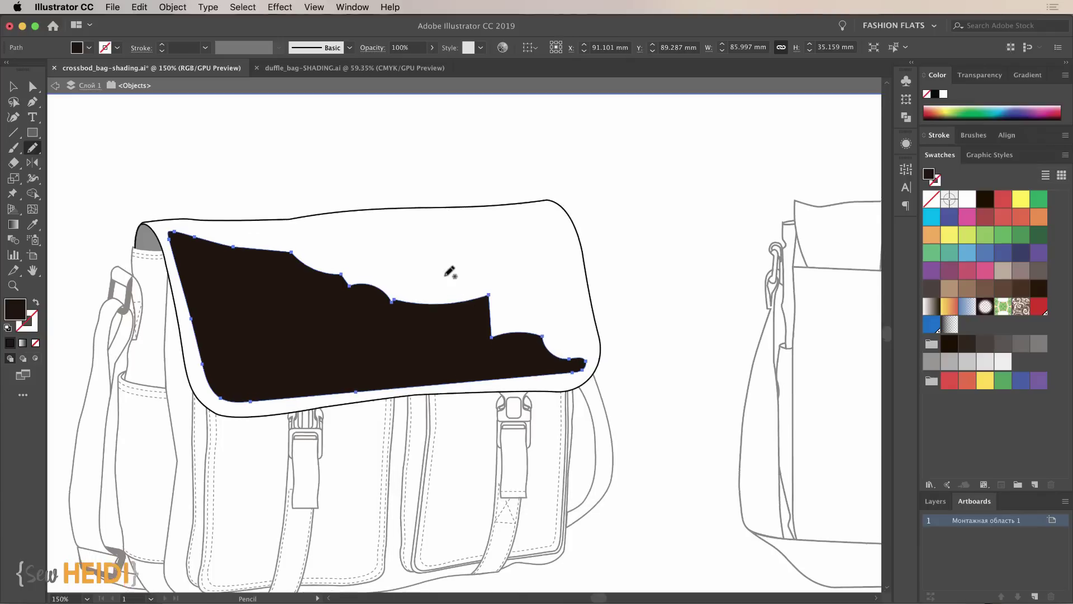
{"action": "scroll", "coordinate": [450, 273], "scroll_direction": "up", "scroll_amount": 5}
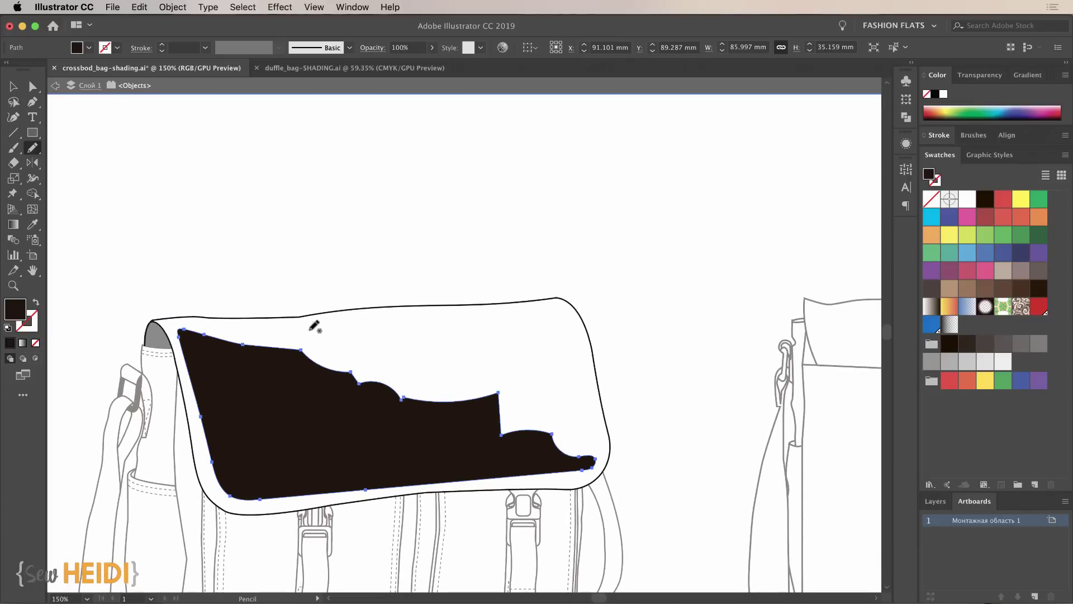
{"action": "mouse_move", "coordinate": [272, 327]}
{"action": "left_mouse_down"}
{"action": "mouse_move", "coordinate": [433, 337]}
{"action": "mouse_move", "coordinate": [467, 362]}
{"action": "mouse_move", "coordinate": [334, 352]}
{"action": "mouse_move", "coordinate": [274, 325]}
{"action": "left_mouse_up"}
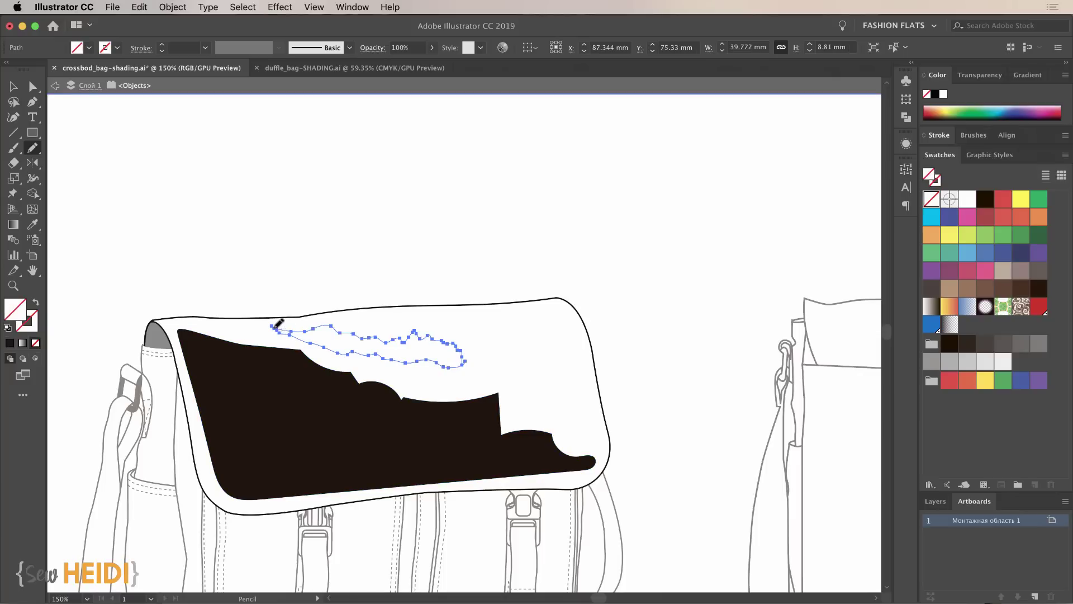
Move the Pencil tool's fidelity toward Smooth and try it with a test shape about 13 × 8 mm on the flap, deleting that shape
{"action": "double_click", "coordinate": [32, 147]}
{"action": "left_click_drag", "start_coordinate": [597, 269], "coordinate": [613, 273]}
{"action": "left_click", "coordinate": [619, 442]}
{"action": "mouse_move", "coordinate": [497, 337]}
{"action": "left_mouse_down"}
{"action": "mouse_move", "coordinate": [505, 355]}
{"action": "mouse_move", "coordinate": [536, 361]}
{"action": "mouse_move", "coordinate": [566, 347]}
{"action": "mouse_move", "coordinate": [531, 321]}
{"action": "mouse_move", "coordinate": [502, 330]}
{"action": "left_mouse_up"}
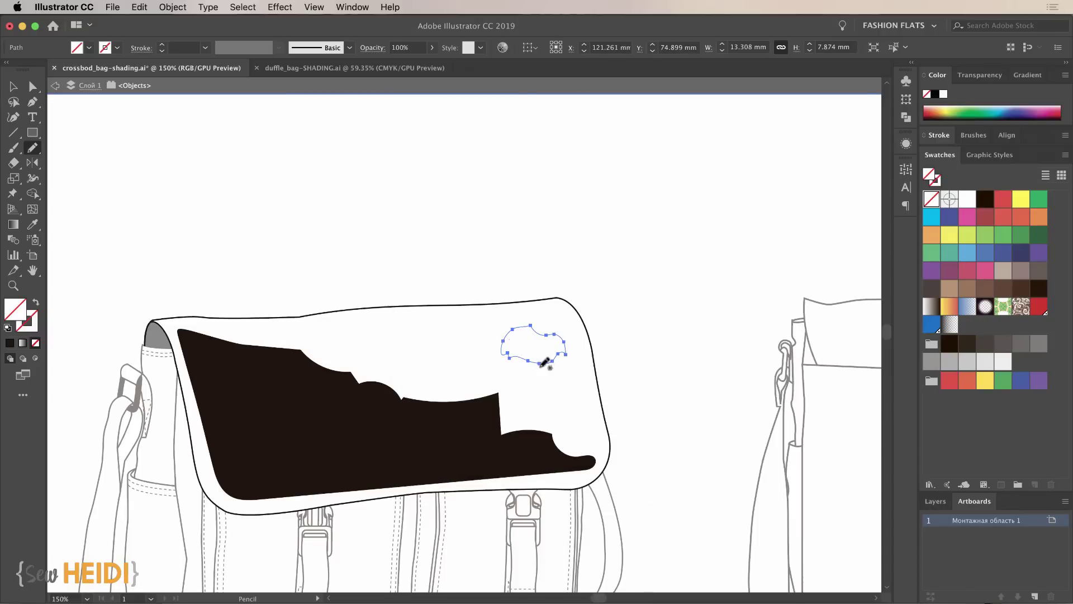
{"action": "key", "text": "BackSpace"}
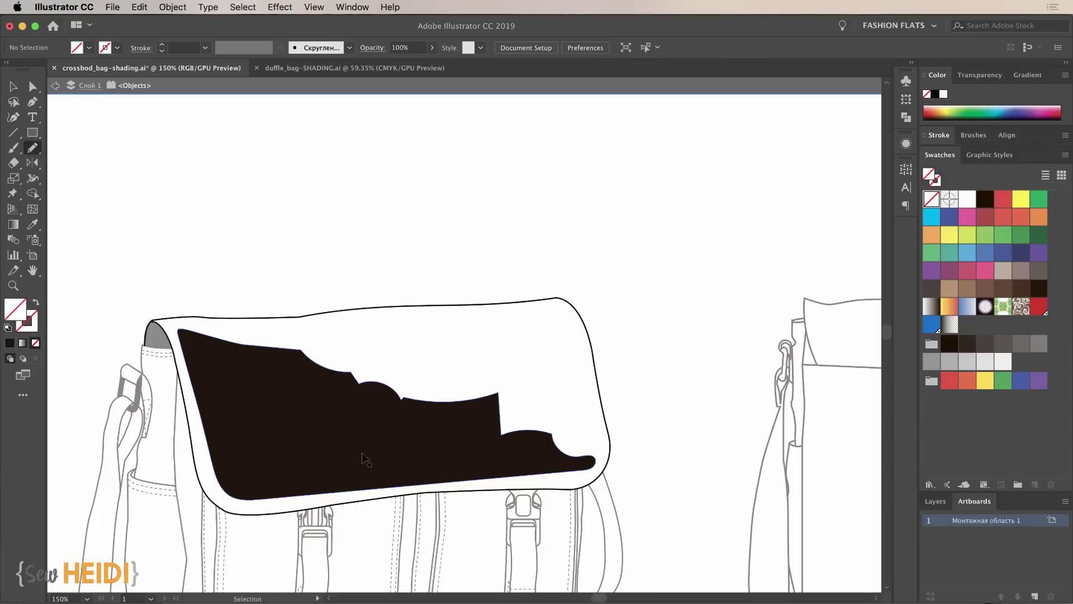
Redraw the sharp step on the flap shadow's upper edge as a rounded curve and set the shadow's opacity to 10%
{"action": "left_click", "coordinate": [360, 456], "text": "super"}
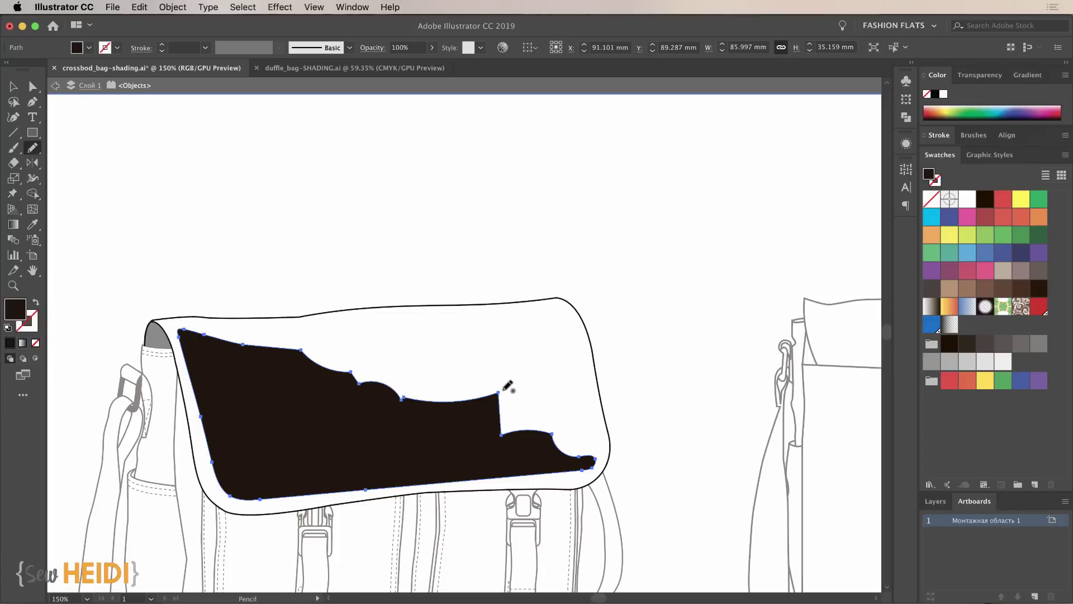
{"action": "mouse_move", "coordinate": [442, 398]}
{"action": "left_mouse_down"}
{"action": "mouse_move", "coordinate": [484, 396]}
{"action": "mouse_move", "coordinate": [505, 411]}
{"action": "mouse_move", "coordinate": [508, 432]}
{"action": "left_mouse_up"}
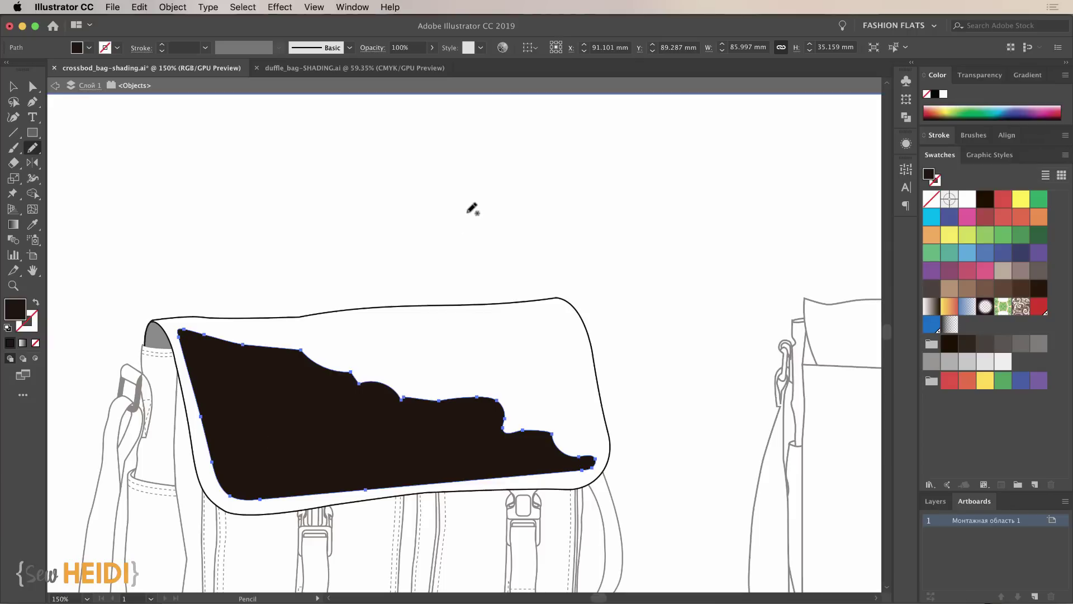
{"action": "left_click", "coordinate": [415, 47]}
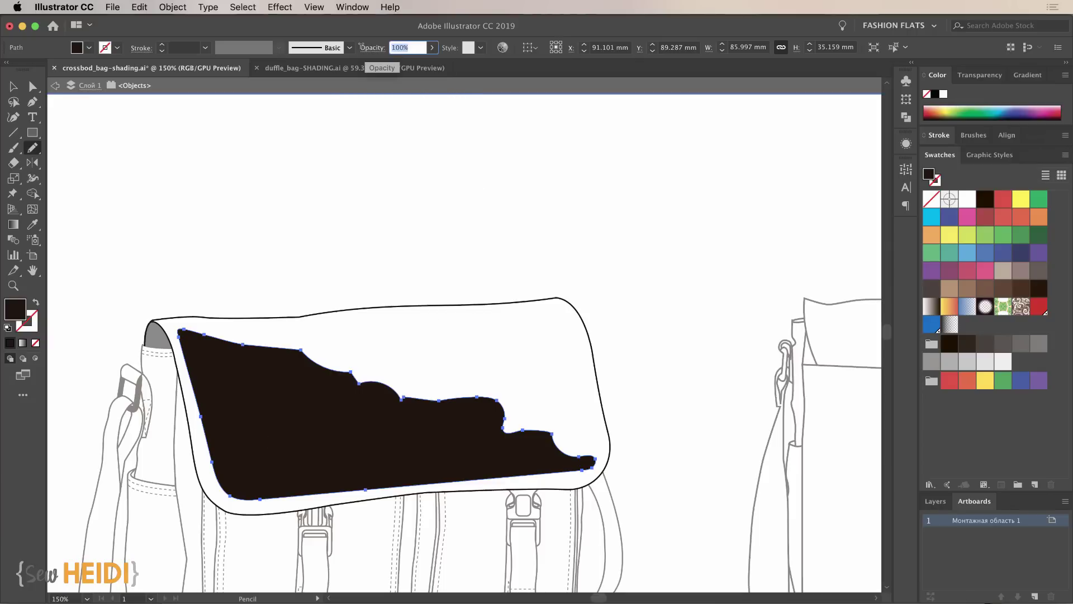
{"action": "type", "text": "10"}
{"action": "key", "text": "Return"}
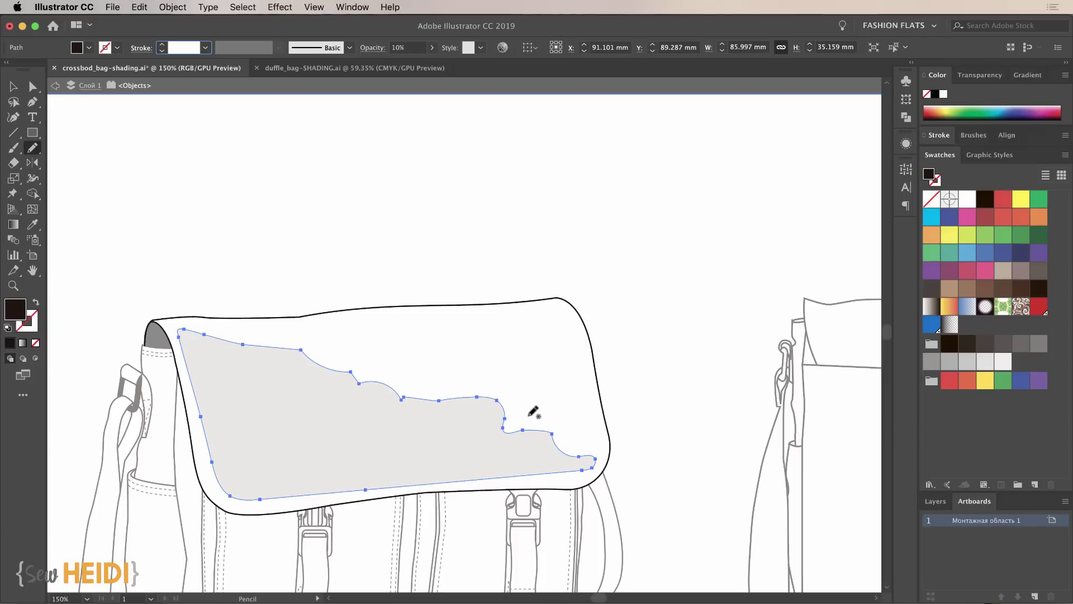
Set the flap shadow's blending mode to Multiply and its opacity to 10%
{"action": "left_click", "coordinate": [428, 47]}
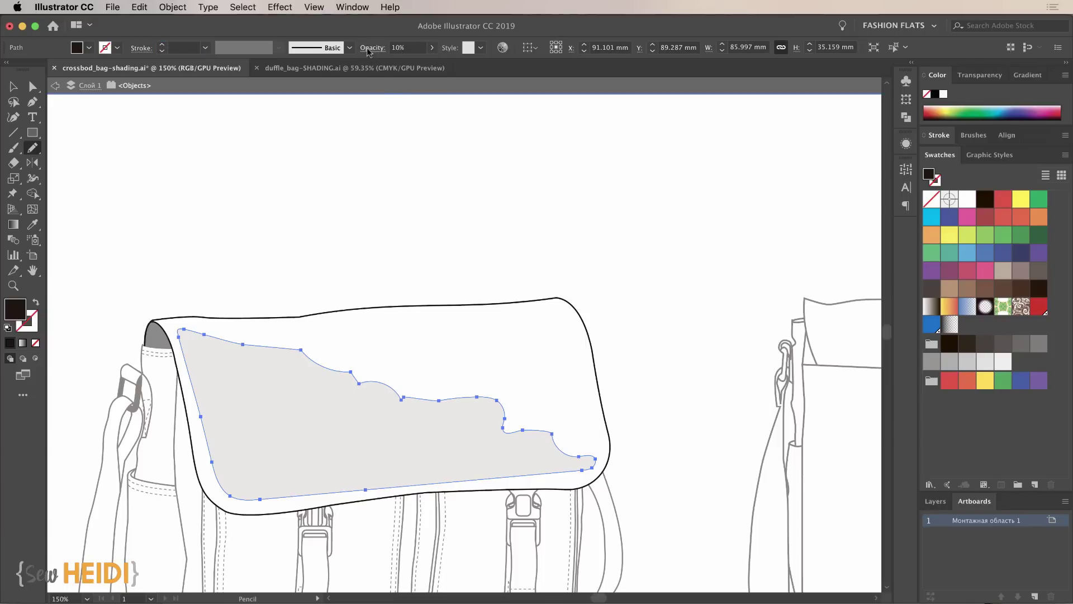
{"action": "left_click", "coordinate": [370, 47]}
{"action": "left_click", "coordinate": [266, 68]}
{"action": "left_click", "coordinate": [269, 114]}
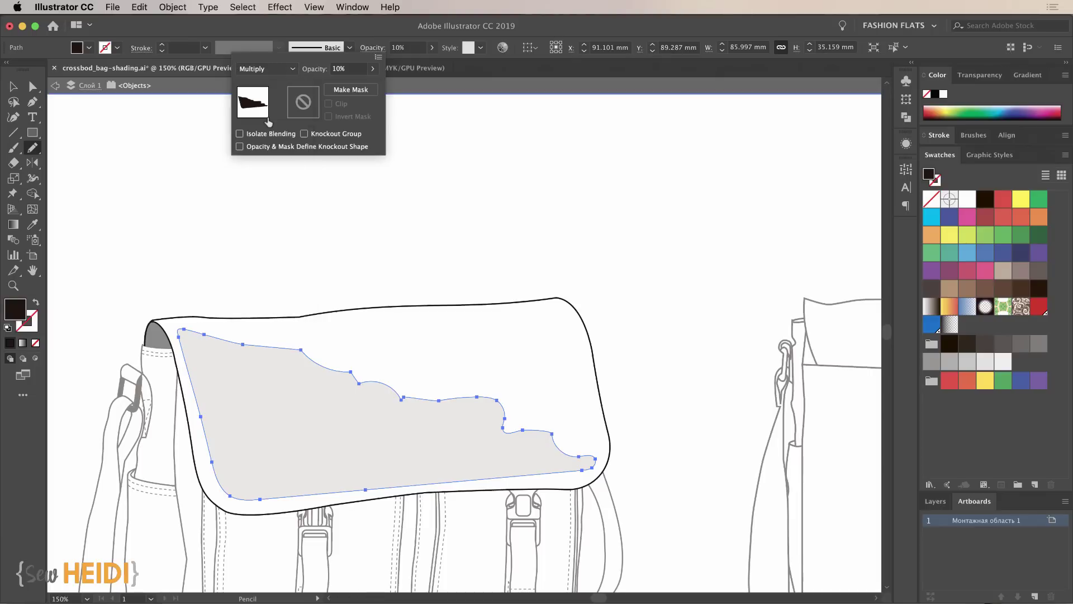
{"action": "left_click", "coordinate": [360, 69]}
{"action": "type", "text": "10"}
{"action": "key", "text": "Return"}
{"action": "key", "text": "Escape"}
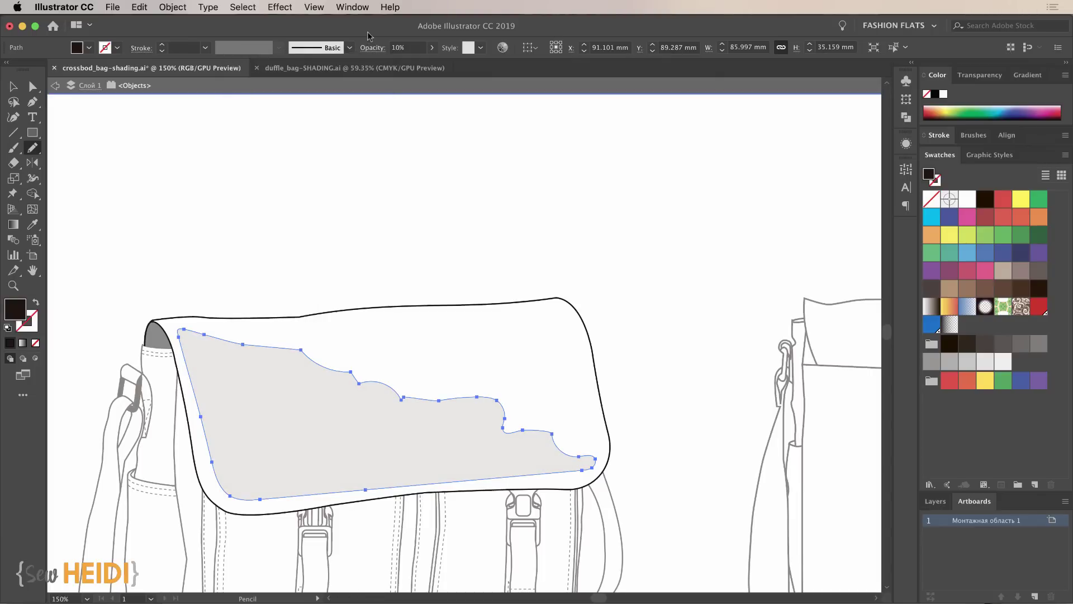
Deselect the flap shadow and exit isolation mode to return to the whole bag drawing
{"action": "key", "text": "v"}
{"action": "left_click", "coordinate": [464, 213]}
{"action": "scroll", "coordinate": [604, 352], "scroll_direction": "down", "scroll_amount": 5}
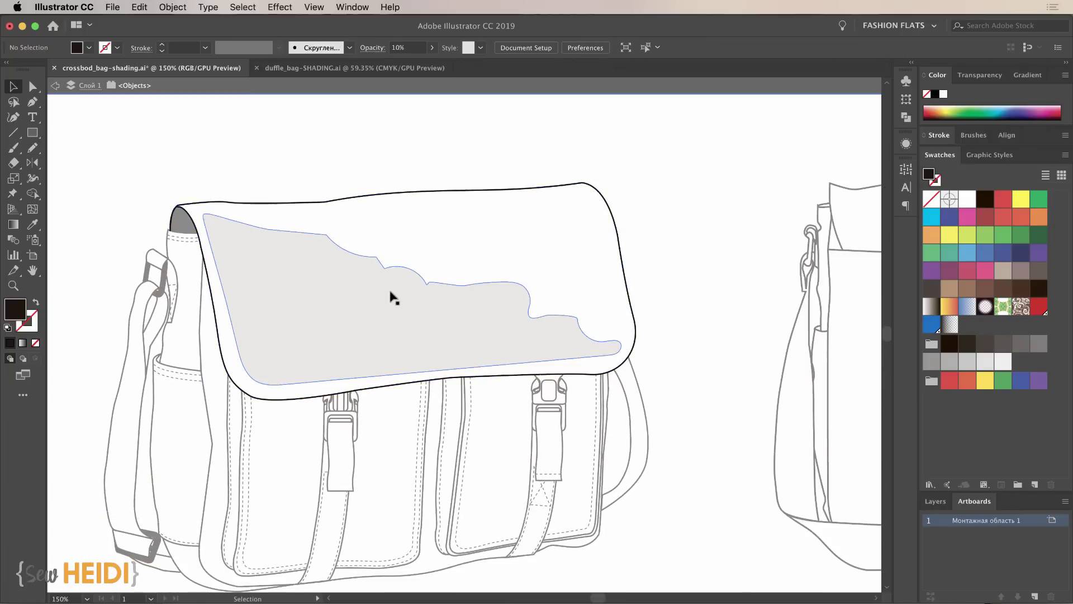
{"action": "key", "text": "Escape"}
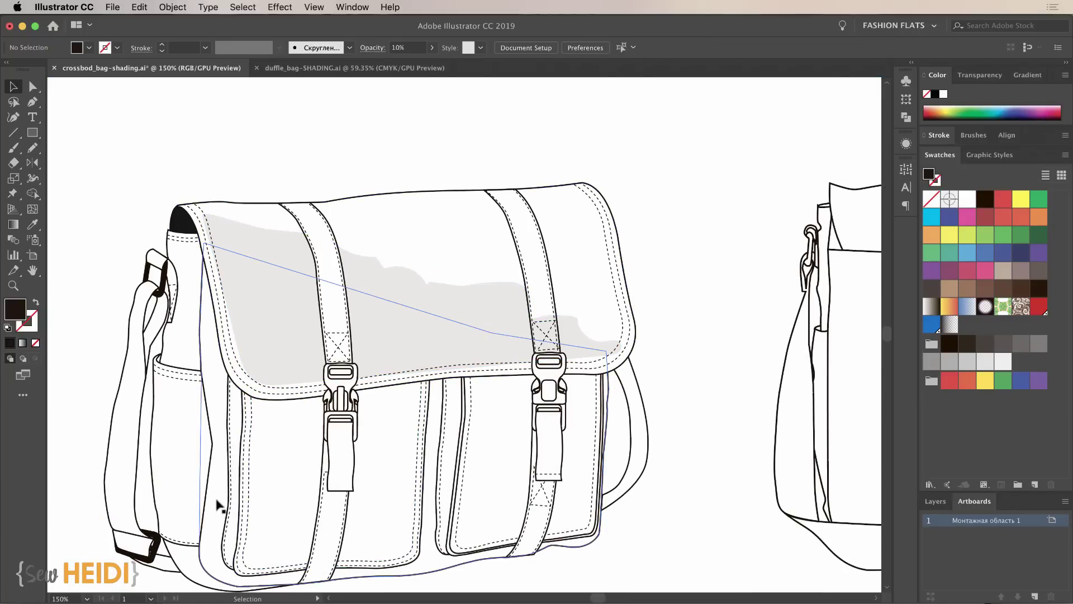
Isolate the bag's front body panel and paste a copy of its outline in front of it
{"action": "left_click", "coordinate": [218, 542]}
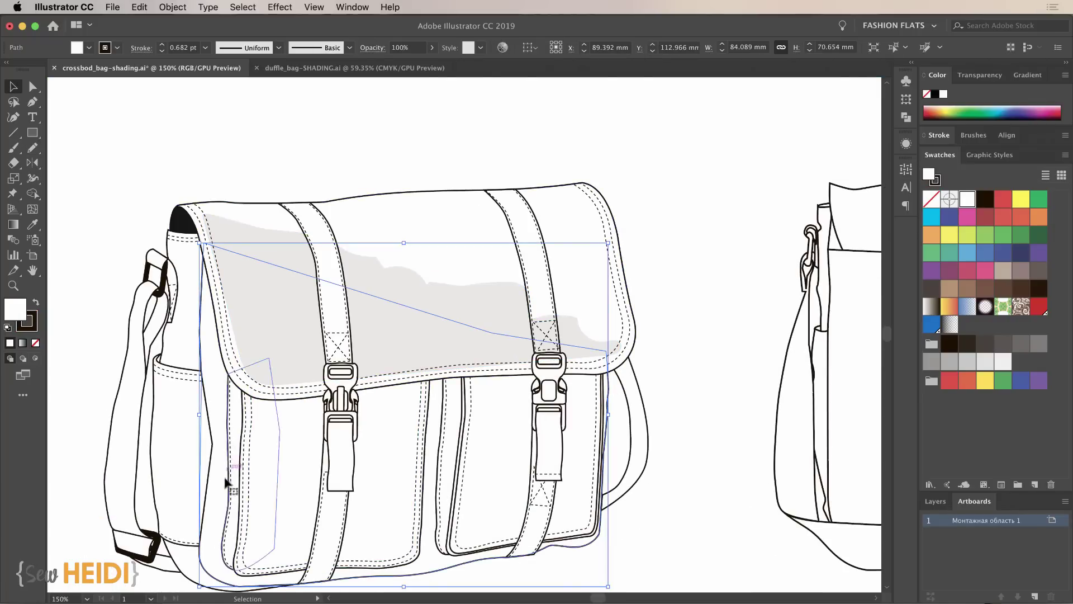
{"action": "scroll", "coordinate": [474, 561], "scroll_direction": "down", "scroll_amount": 1}
{"action": "scroll", "coordinate": [474, 559], "scroll_direction": "down", "scroll_amount": 3}
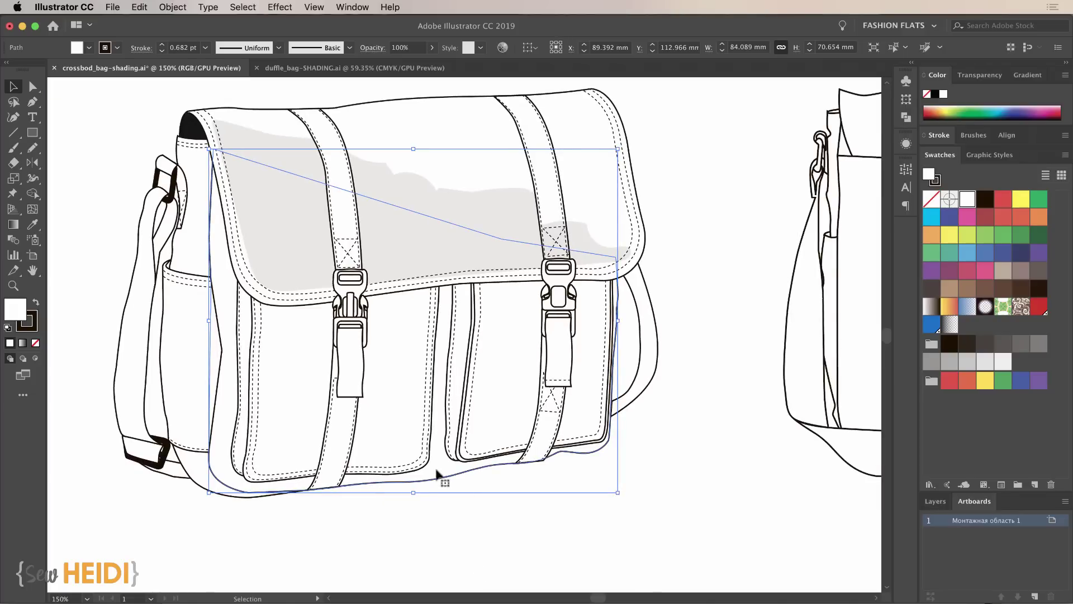
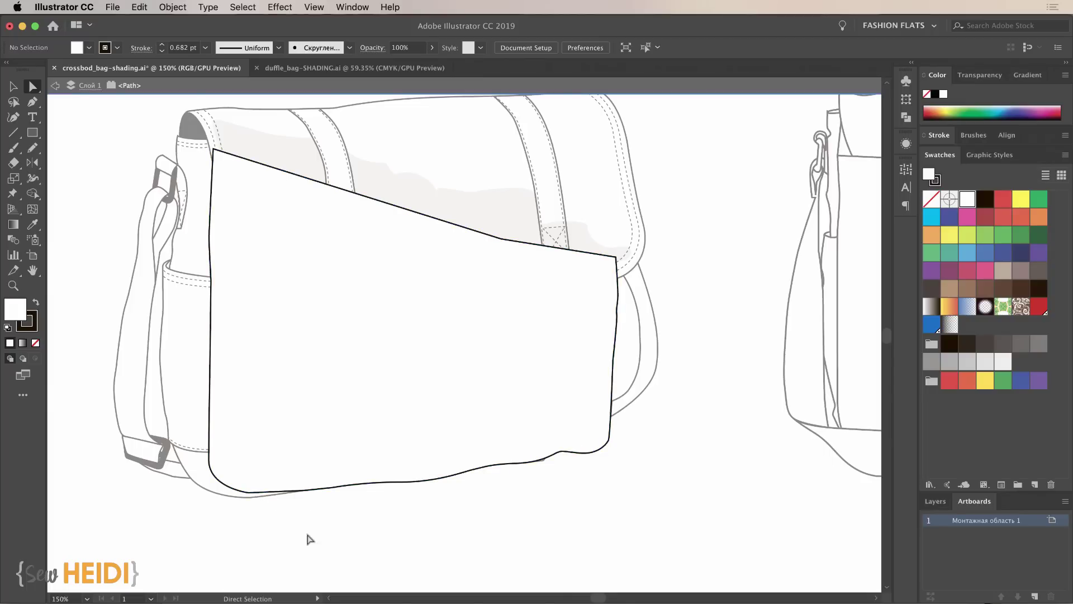
{"action": "left_click", "coordinate": [266, 342]}
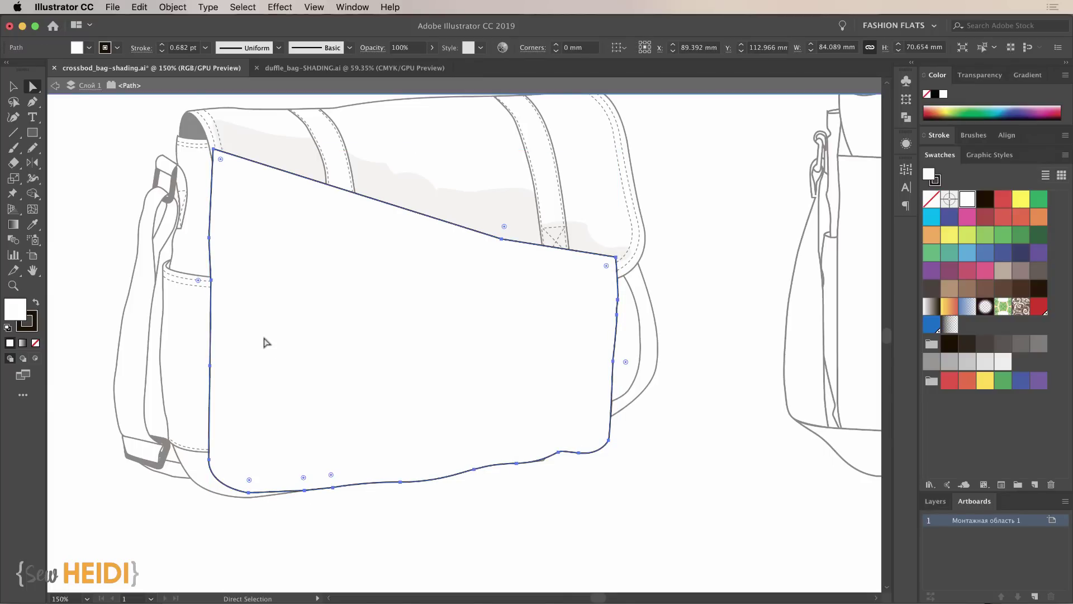
{"action": "key", "text": "super"}
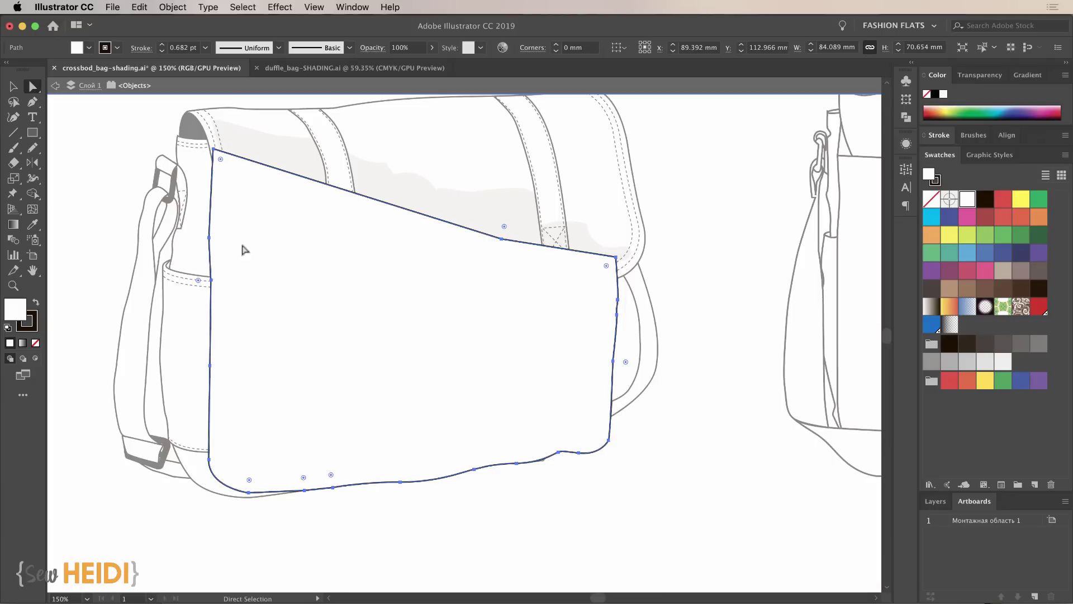
Cut the copied panel outline at its upper-left and lower-right corner anchors to separate the left and bottom edges
{"action": "left_click", "coordinate": [214, 150]}
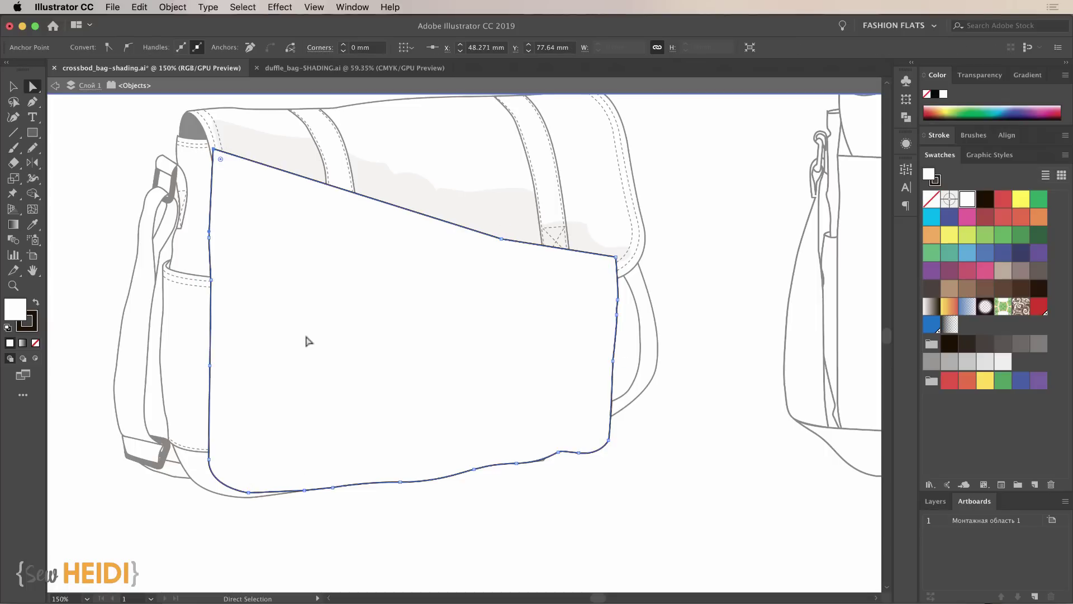
{"action": "left_click", "coordinate": [609, 441]}
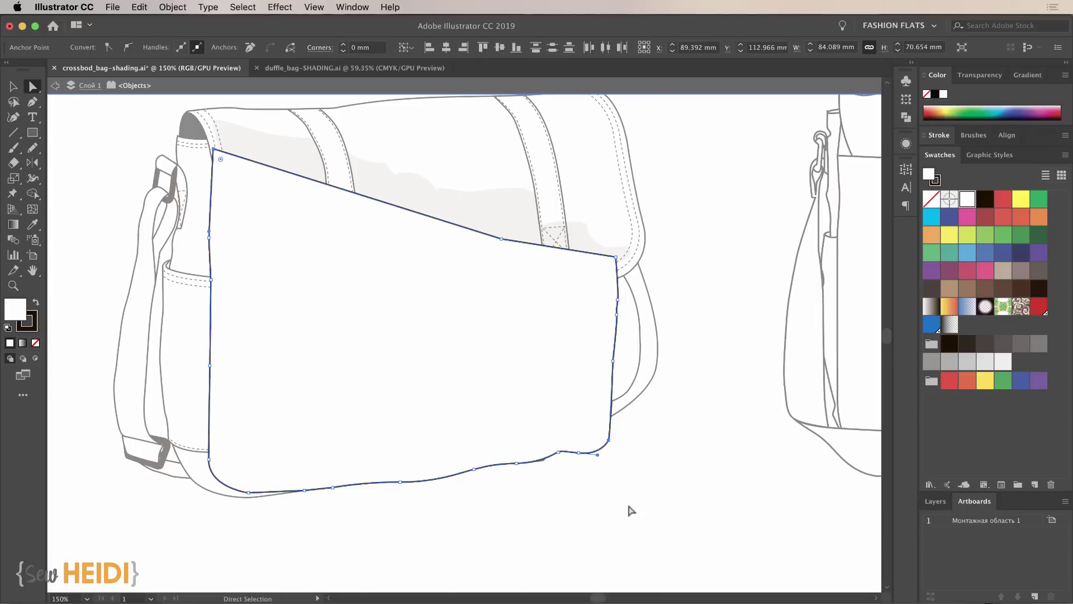
{"action": "left_click", "coordinate": [290, 48]}
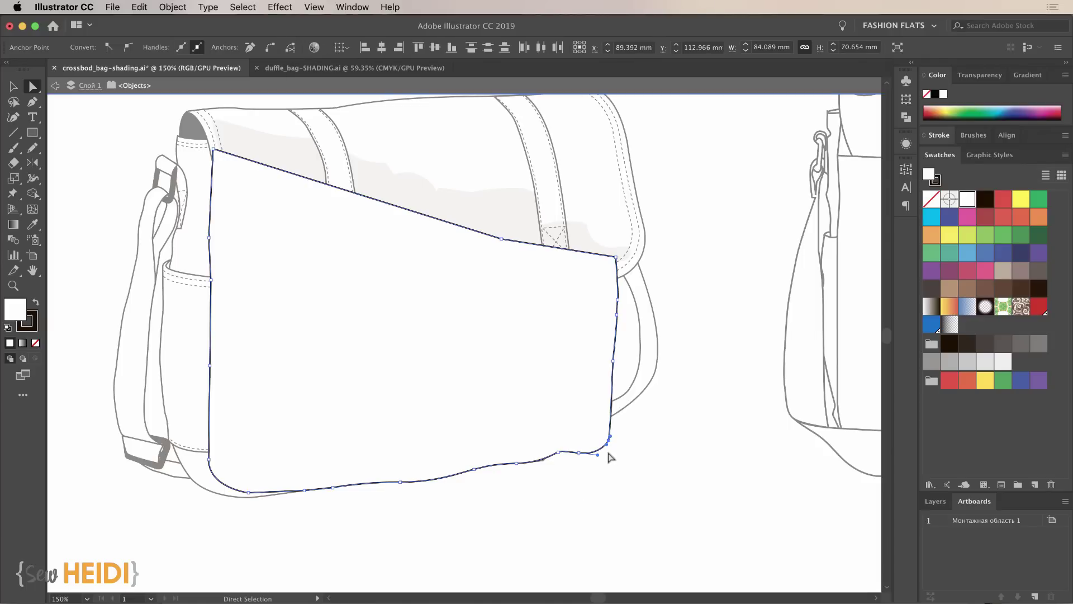
{"action": "left_click", "coordinate": [717, 527]}
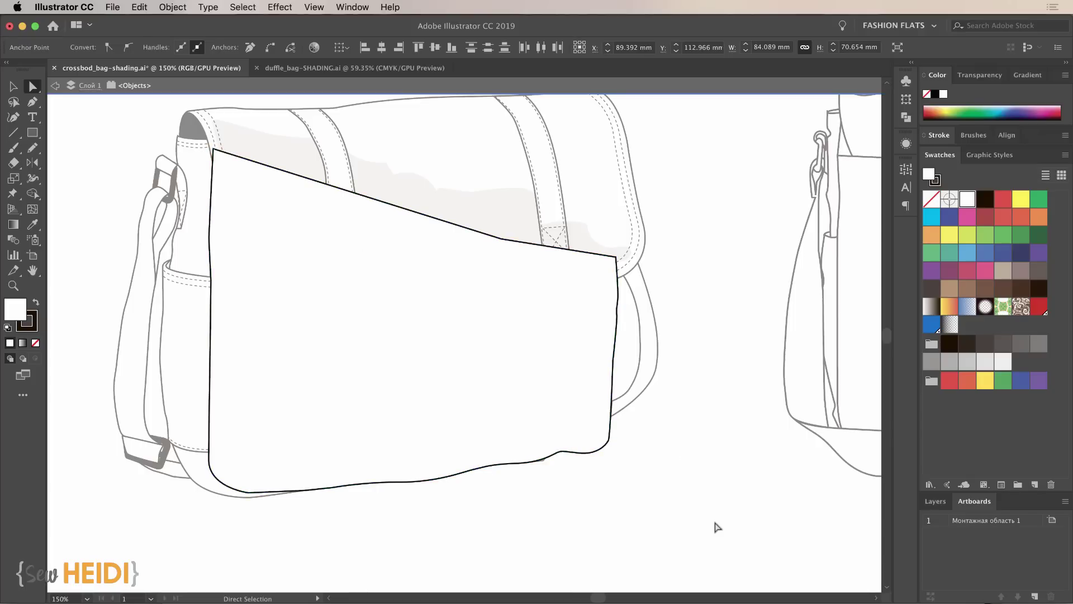
{"action": "left_click", "coordinate": [618, 296]}
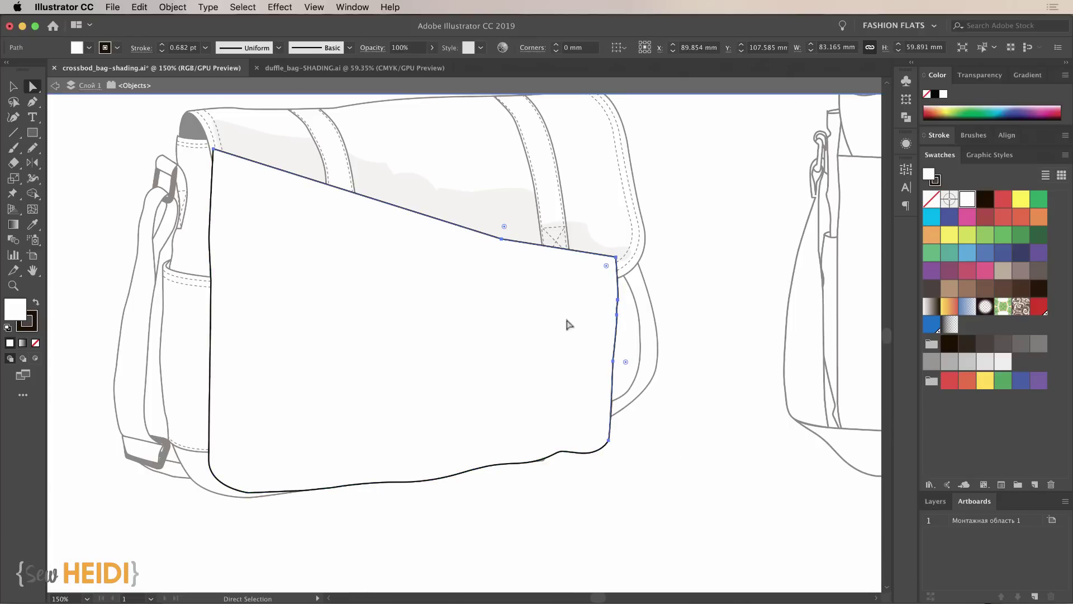
{"action": "left_click", "coordinate": [764, 444]}
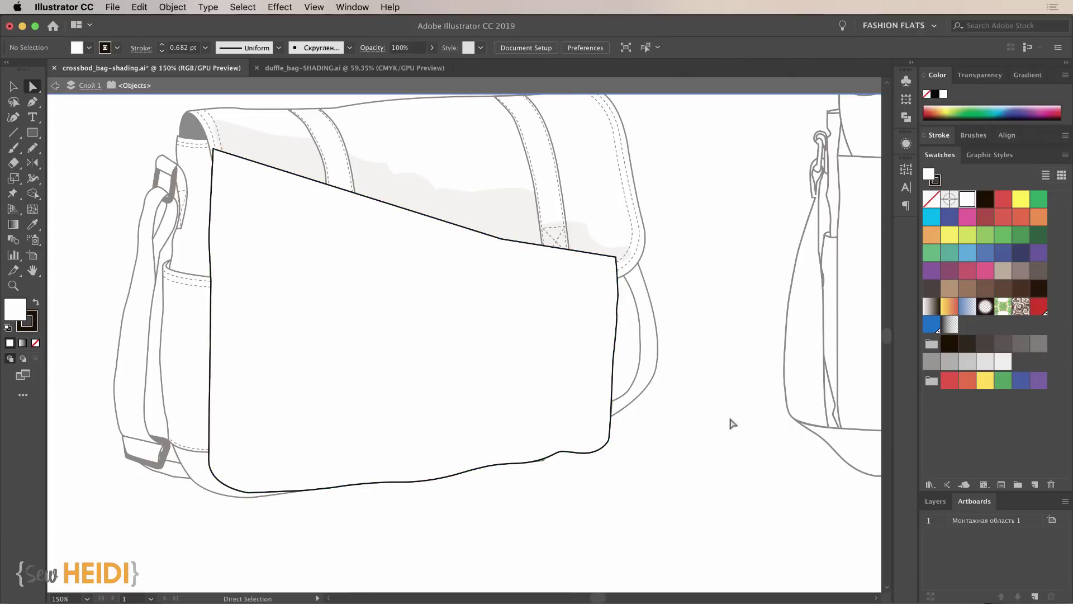
Give the copied left and bottom edge segment no stroke and a black fill
{"action": "left_click_drag", "start_coordinate": [304, 383], "coordinate": [249, 489]}
{"action": "key", "text": "super+z"}
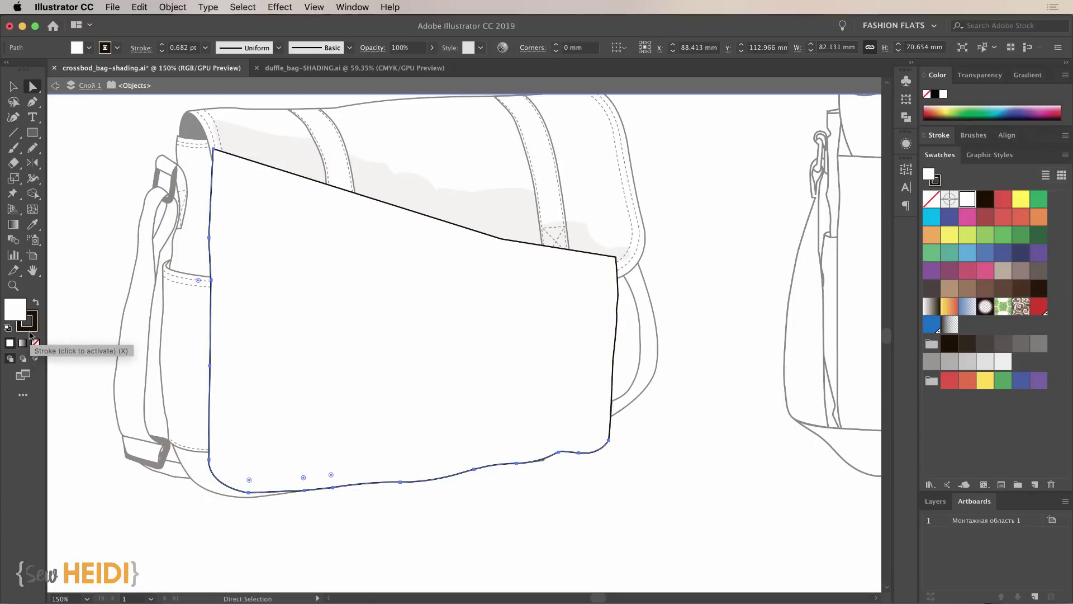
{"action": "key", "text": "x"}
{"action": "left_click", "coordinate": [35, 343]}
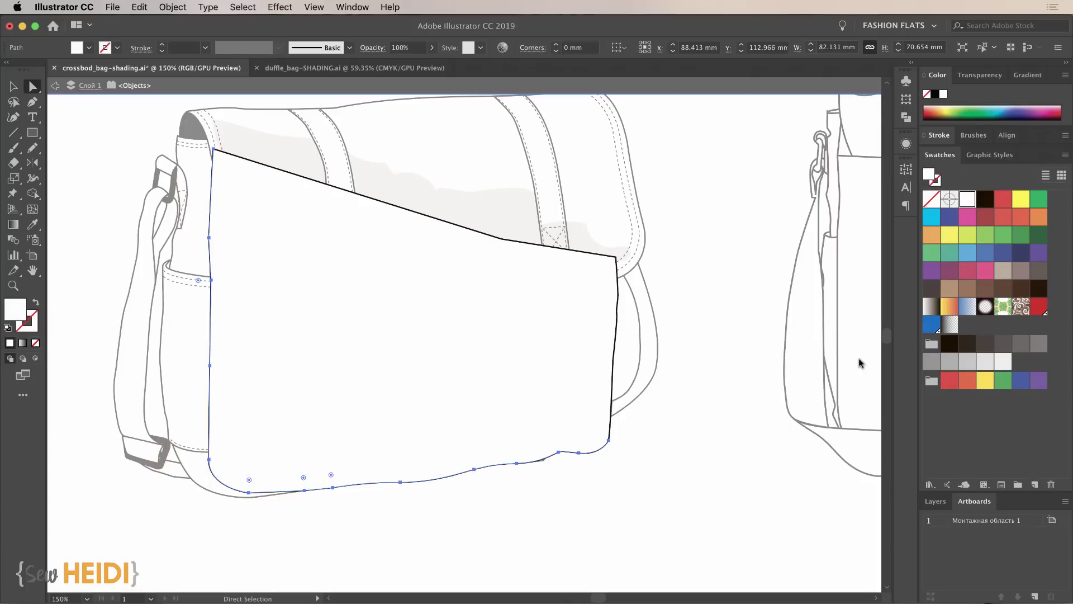
{"action": "left_click", "coordinate": [956, 346]}
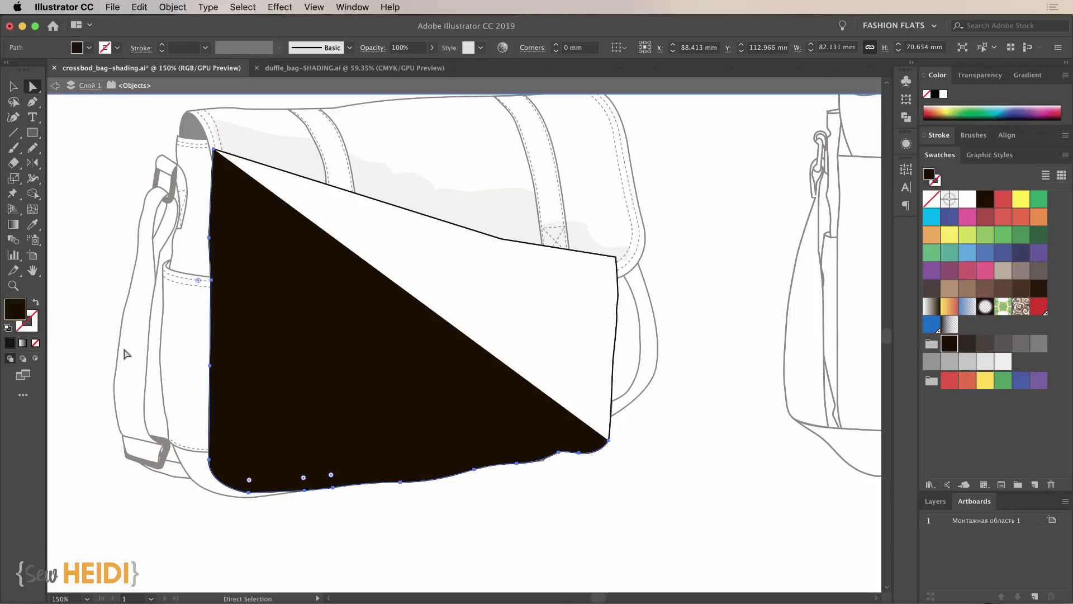
Redraw the black shape's diagonal with the Pencil tool as an L-shaped inner curve, making a shadow about 83 × 71 mm
{"action": "key", "text": "n"}
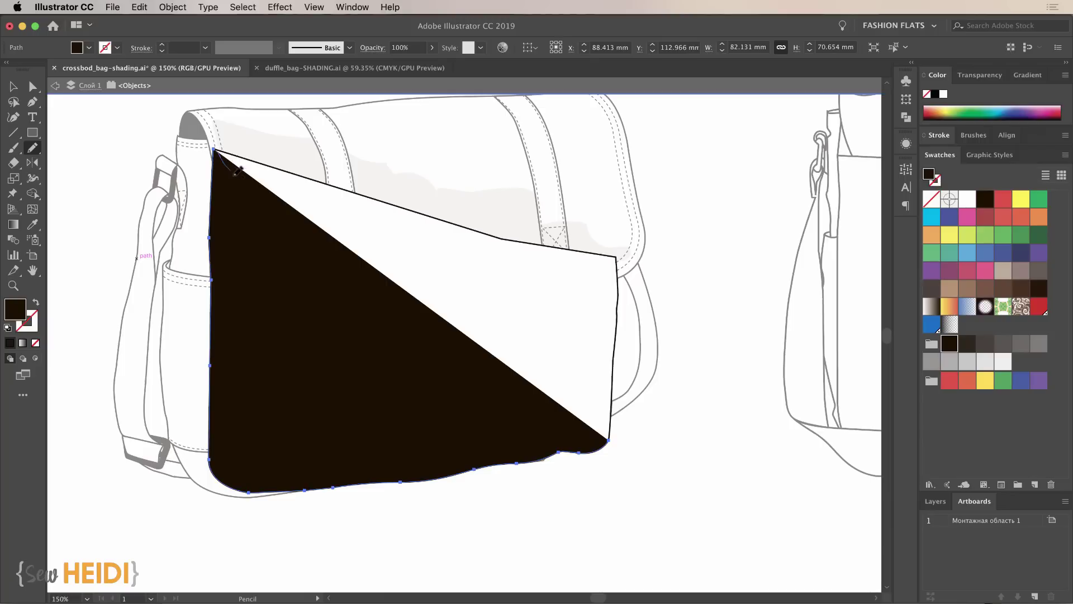
{"action": "left_click_drag", "start_coordinate": [241, 227], "coordinate": [260, 272]}
{"action": "left_click_drag", "start_coordinate": [271, 360], "coordinate": [274, 417]}
{"action": "mouse_move", "coordinate": [337, 433]}
{"action": "left_mouse_down"}
{"action": "mouse_move", "coordinate": [417, 445]}
{"action": "mouse_move", "coordinate": [596, 413]}
{"action": "mouse_move", "coordinate": [613, 434]}
{"action": "left_mouse_up"}
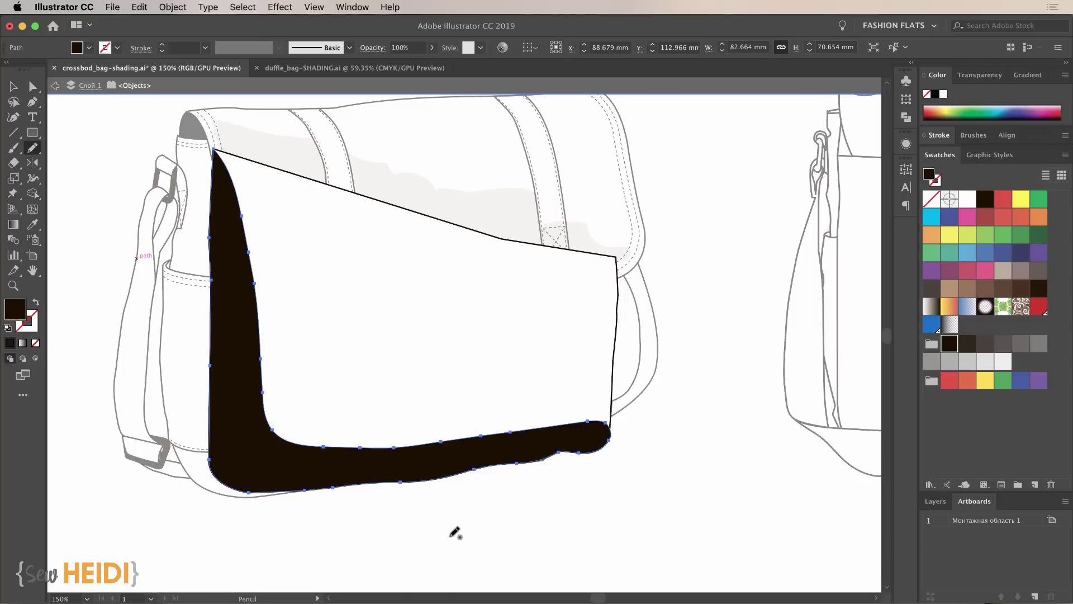
Set the body panel shadow's opacity to 10% and its blending mode to Multiply
{"action": "left_click", "coordinate": [432, 47]}
{"action": "left_click", "coordinate": [391, 64]}
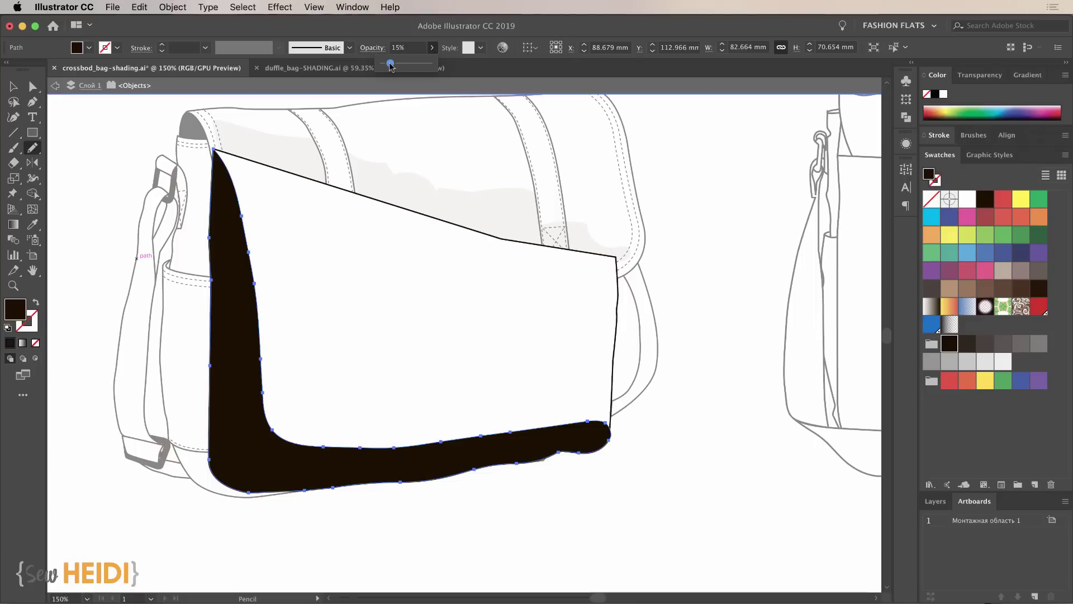
{"action": "left_click_drag", "start_coordinate": [389, 66], "coordinate": [390, 64]}
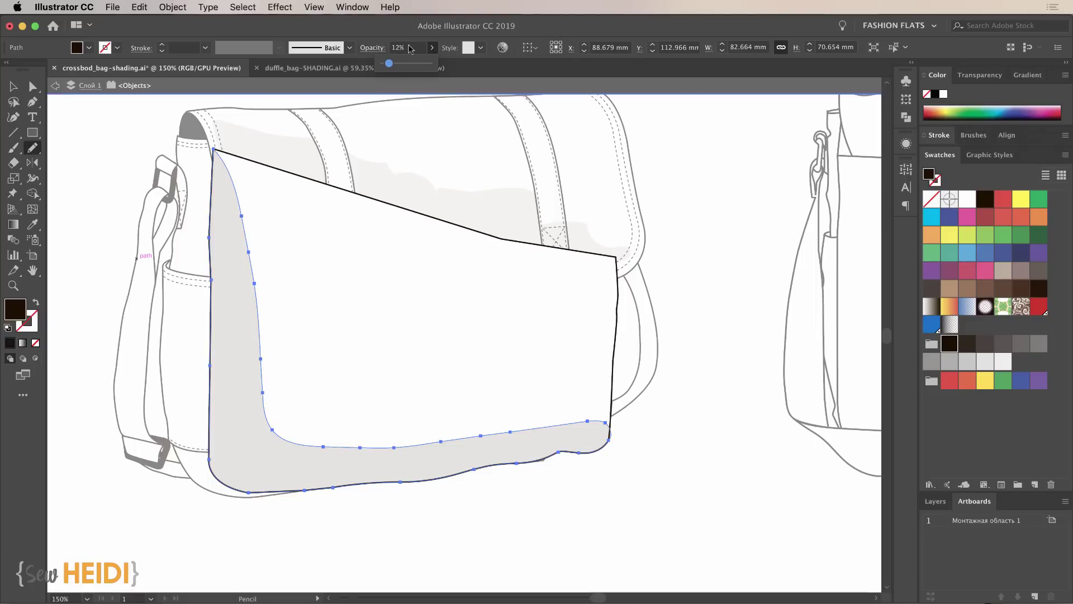
{"action": "key", "text": "Return"}
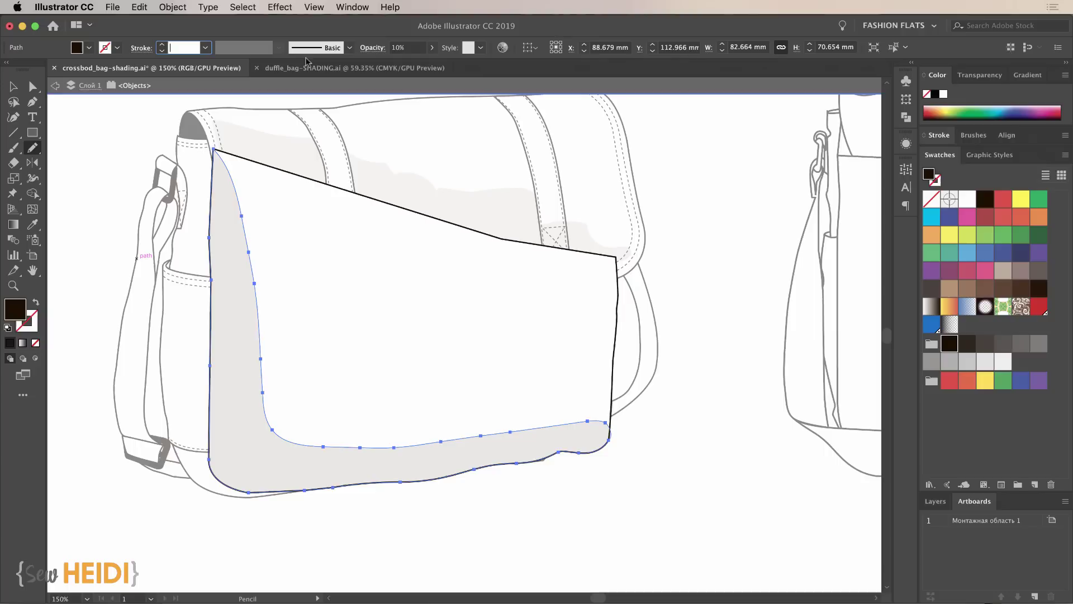
{"action": "left_click", "coordinate": [372, 48]}
{"action": "left_click", "coordinate": [253, 69]}
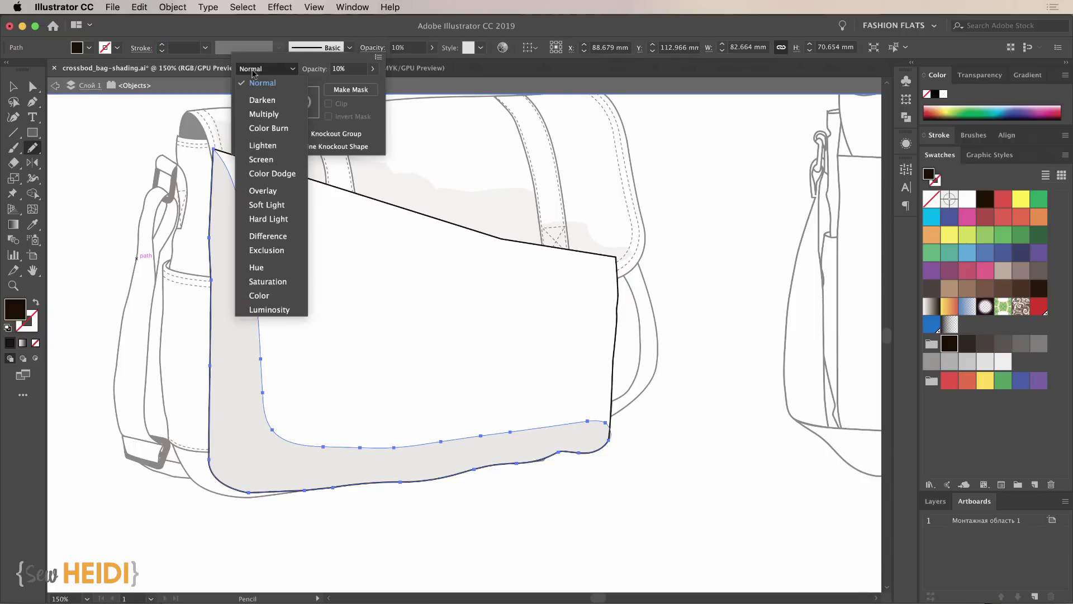
{"action": "left_click", "coordinate": [263, 114]}
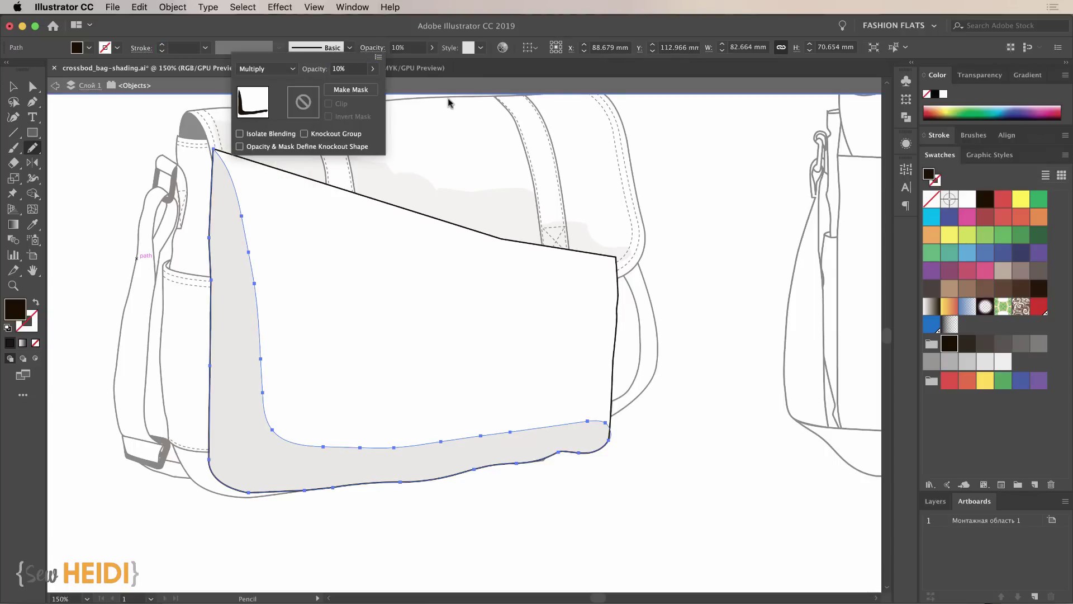
{"action": "left_click", "coordinate": [364, 31]}
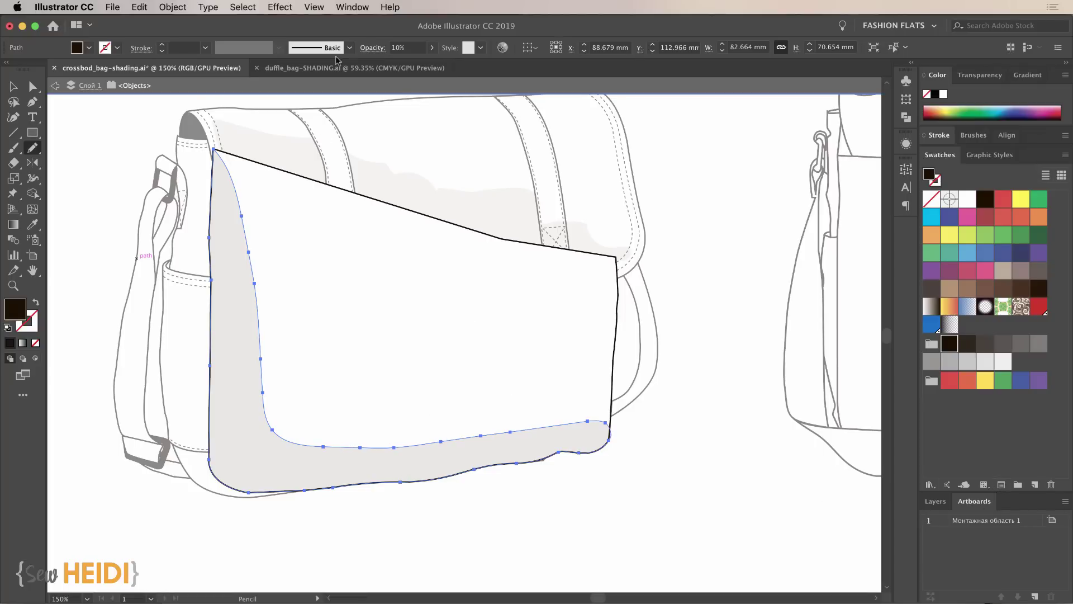
Save the body panel shadow's appearance as a new graphic style and review its transparency settings
{"action": "left_click", "coordinate": [353, 7]}
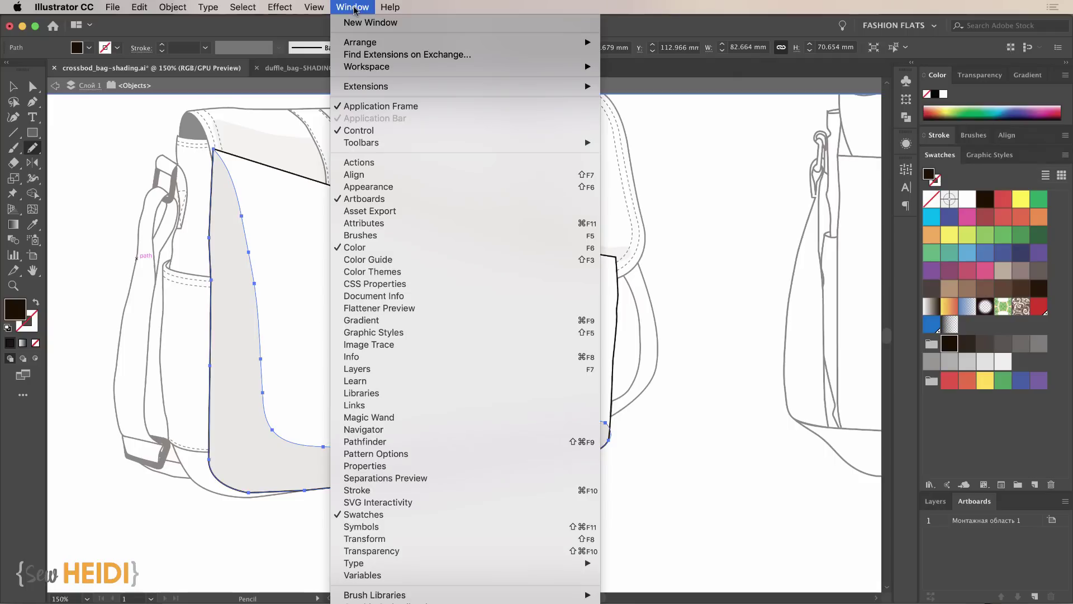
{"action": "left_click", "coordinate": [388, 334]}
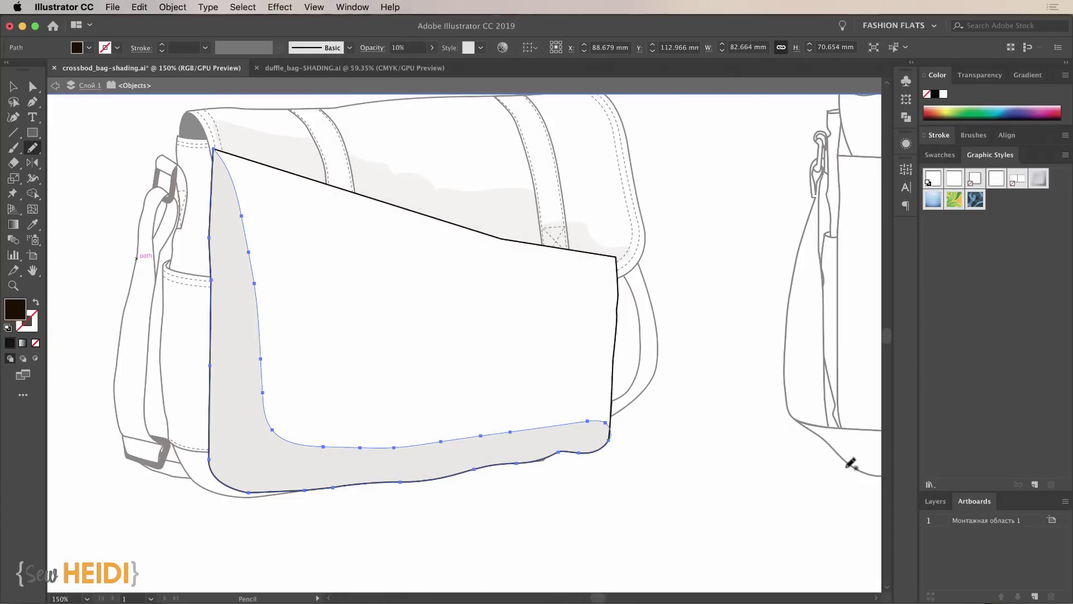
{"action": "left_click", "coordinate": [1033, 483]}
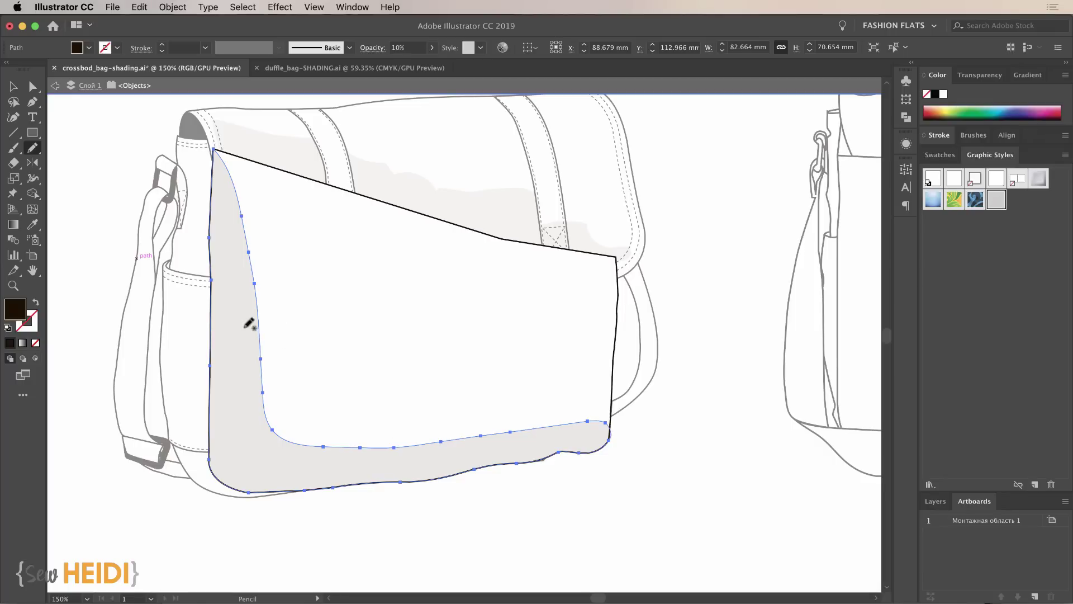
{"action": "left_click", "coordinate": [369, 50]}
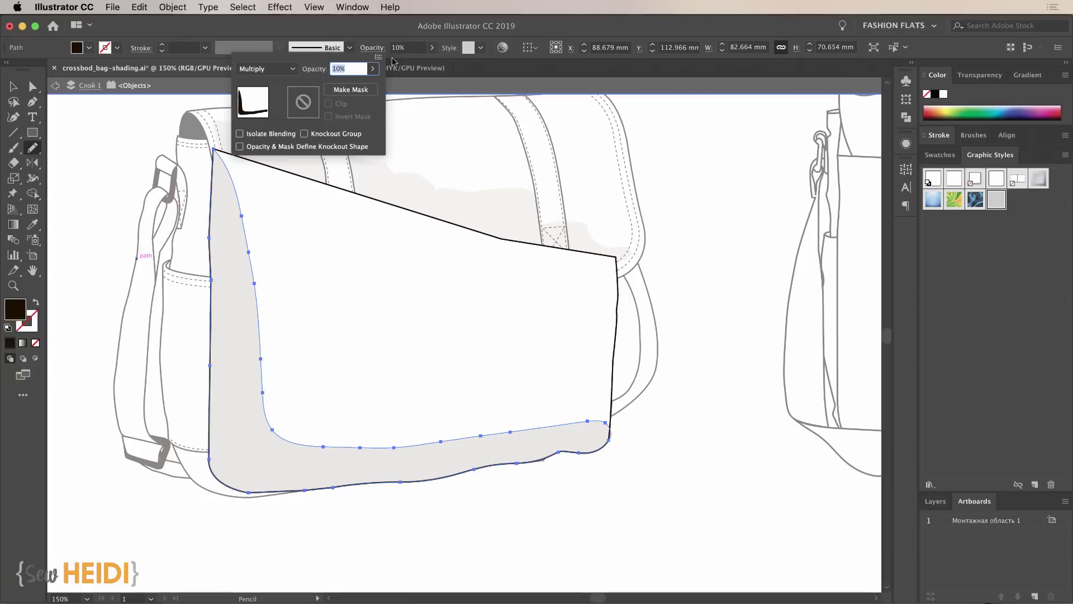
Draw a test shape about 27 × 15 mm on the body panel, apply the saved shadow graphic style, and remove the shape
{"action": "left_click", "coordinate": [469, 523], "text": "super"}
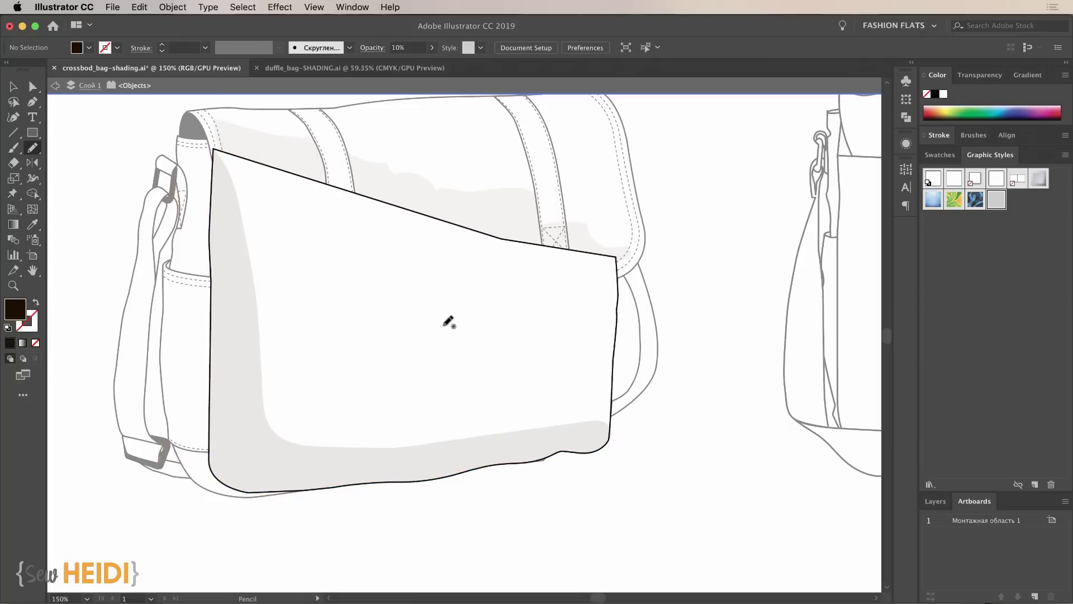
{"action": "mouse_move", "coordinate": [444, 325]}
{"action": "left_mouse_down"}
{"action": "mouse_move", "coordinate": [415, 361]}
{"action": "mouse_move", "coordinate": [539, 384]}
{"action": "mouse_move", "coordinate": [498, 319]}
{"action": "mouse_move", "coordinate": [442, 334]}
{"action": "left_mouse_up"}
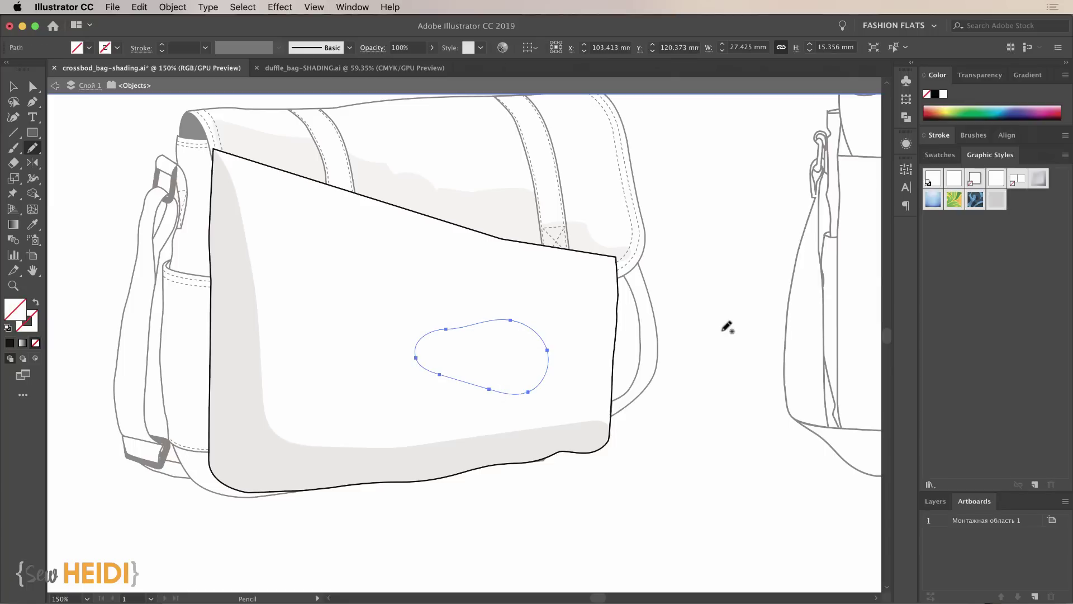
{"action": "left_click", "coordinate": [997, 204]}
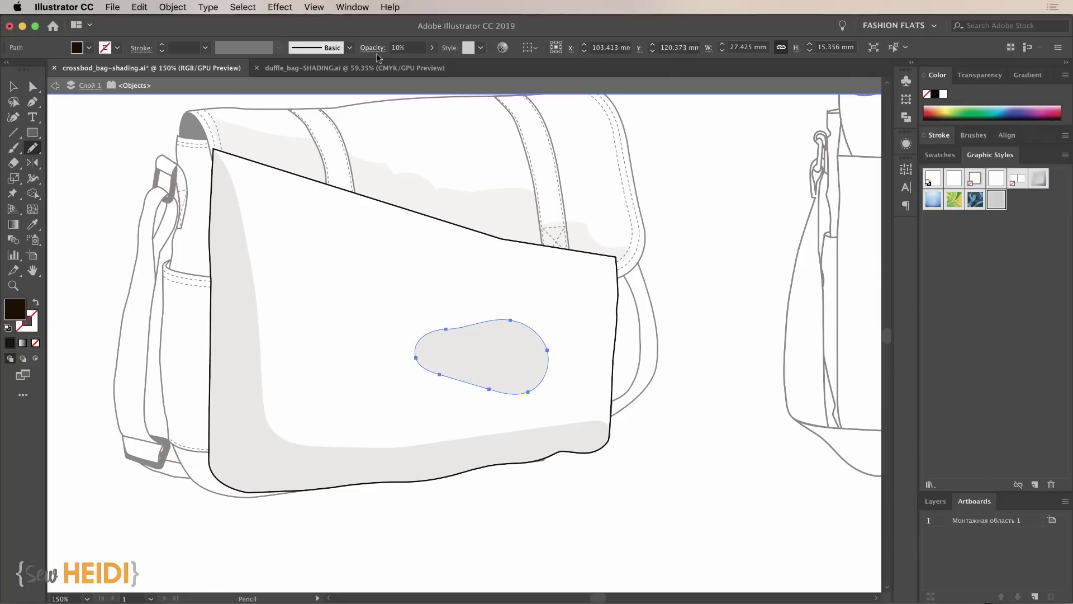
{"action": "key", "text": "super+shift+a"}
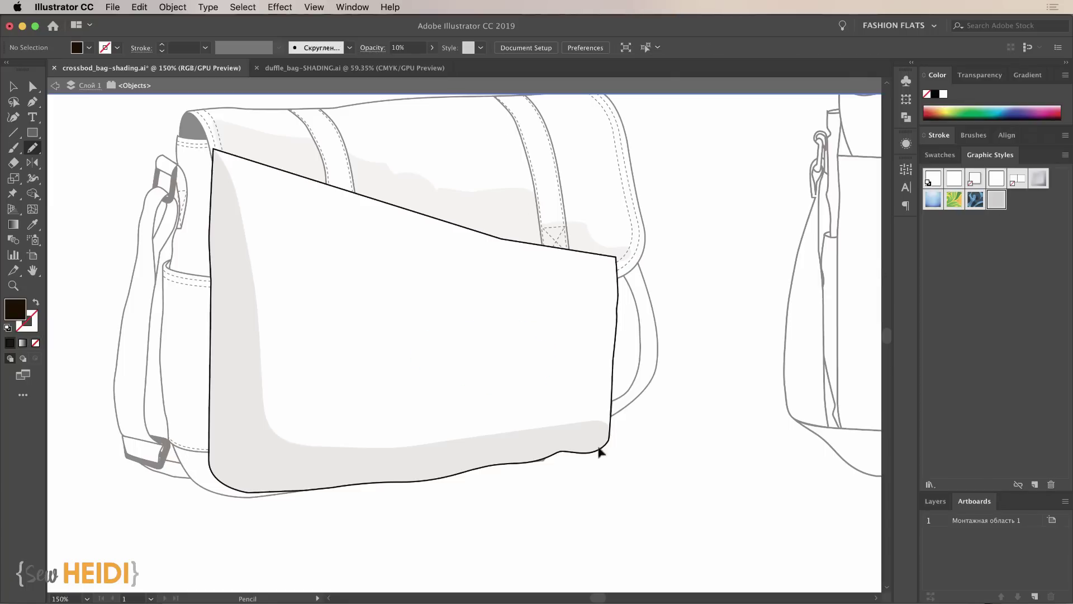
Exit isolation mode and bring both bag views into sight
{"action": "key", "text": "v"}
{"action": "double_click", "coordinate": [660, 521]}
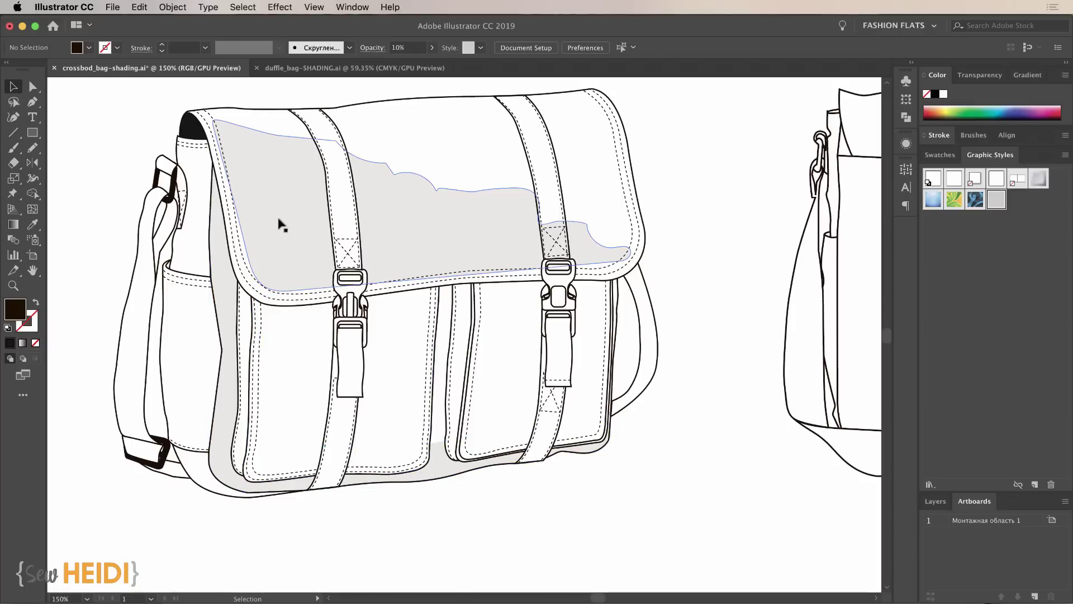
{"action": "key", "text": "super+minus"}
{"action": "key", "text": "super+minus"}
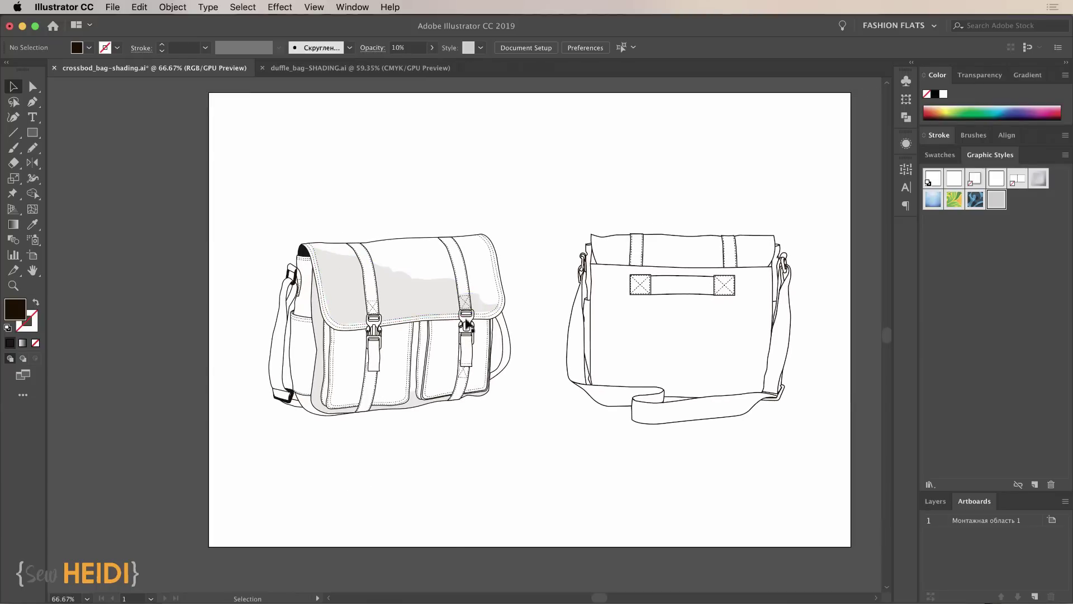
Examine the shading and highlights on the reference handbag illustrations above the artboard
{"action": "scroll", "coordinate": [496, 259], "scroll_direction": "up", "scroll_amount": 10}
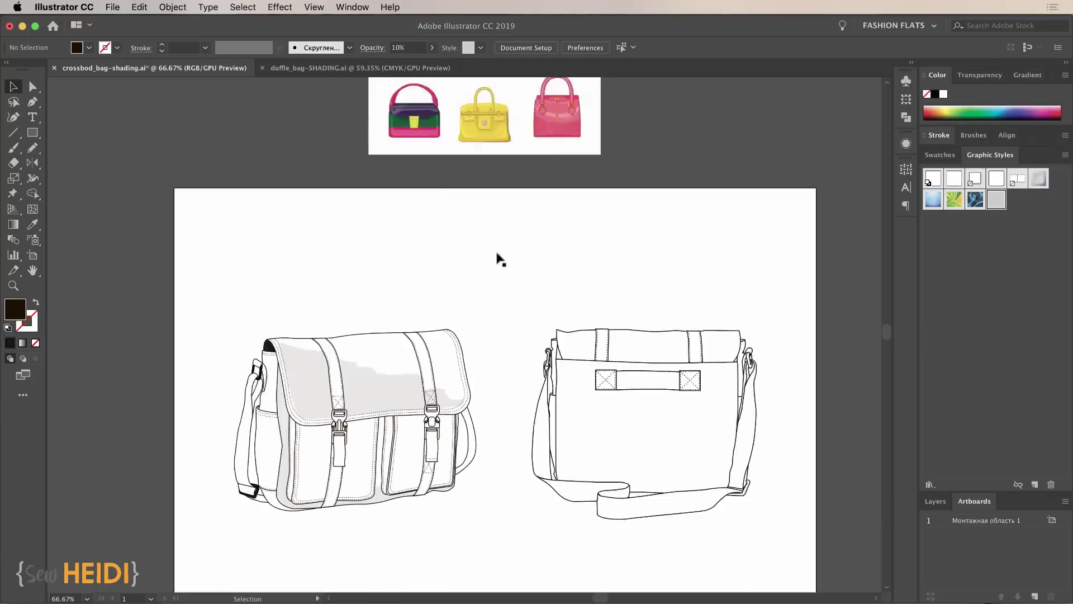
{"action": "key", "text": "z"}
{"action": "left_click", "coordinate": [435, 244]}
{"action": "key", "text": "v"}
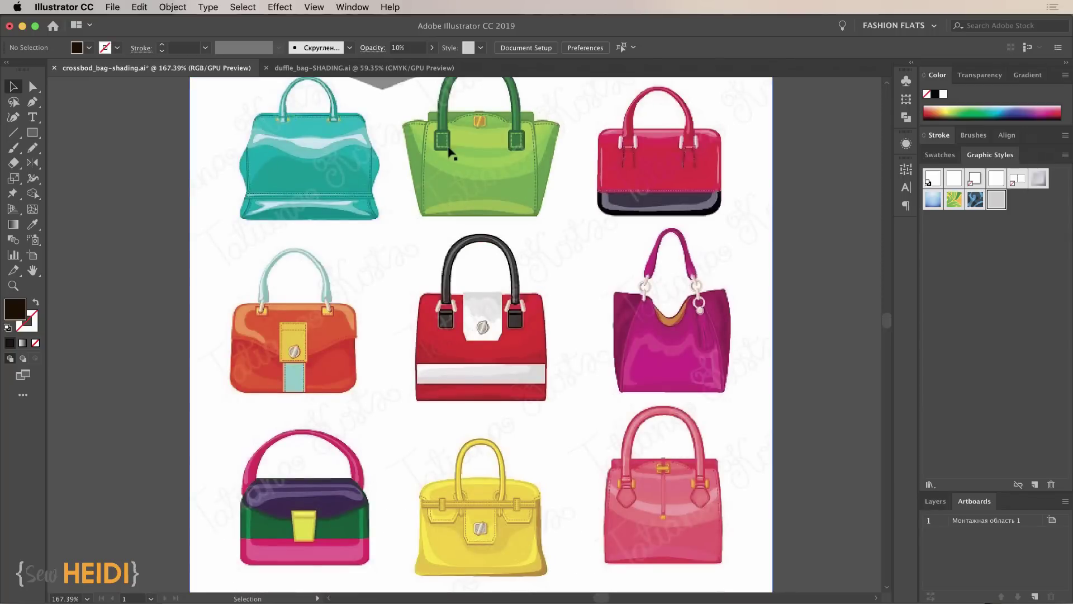
{"action": "scroll", "coordinate": [452, 390], "scroll_direction": "down", "scroll_amount": 8}
{"action": "scroll", "coordinate": [453, 390], "scroll_direction": "down", "scroll_amount": 5}
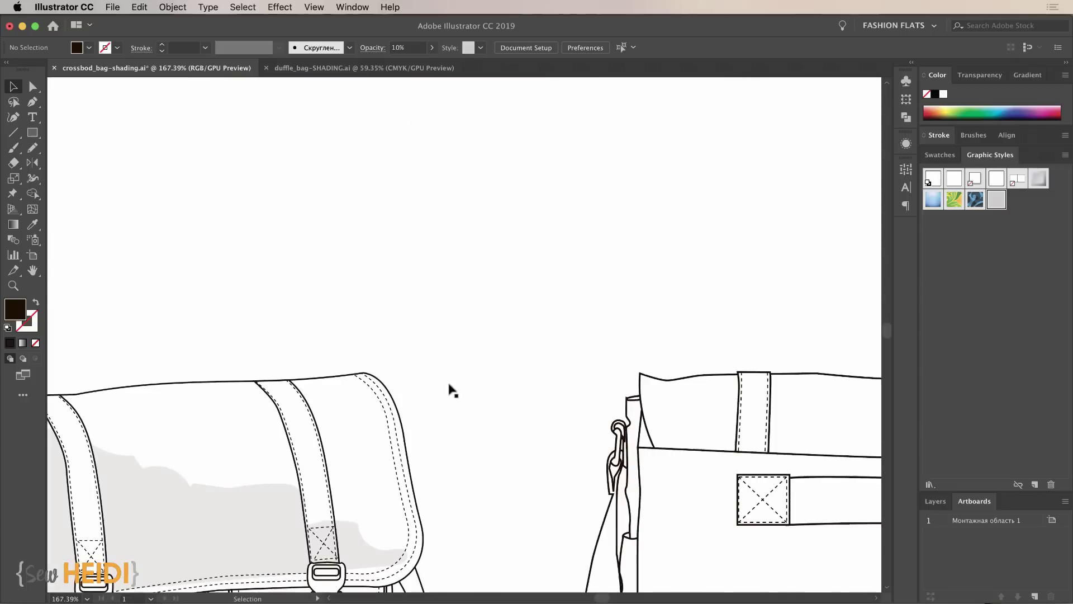
Ready the Paintbrush tool with a black stroke and no fill for the strap's fold on the back view
{"action": "key", "text": "super+minus"}
{"action": "scroll", "coordinate": [610, 456], "scroll_direction": "down", "scroll_amount": 3}
{"action": "scroll", "coordinate": [609, 456], "scroll_direction": "right", "scroll_amount": 5}
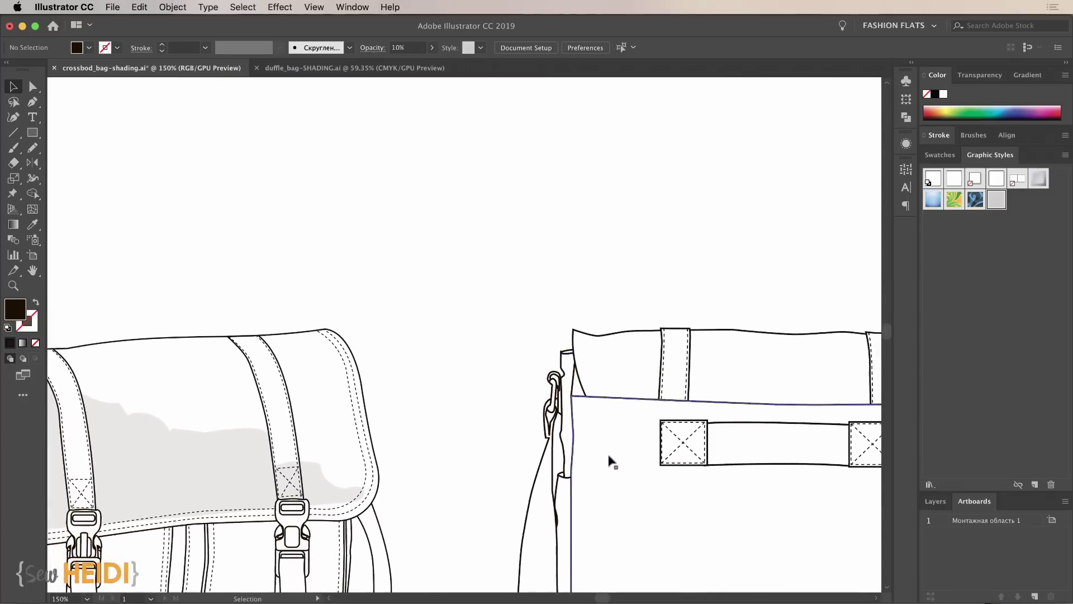
{"action": "scroll", "coordinate": [608, 456], "scroll_direction": "down", "scroll_amount": 2}
{"action": "scroll", "coordinate": [608, 456], "scroll_direction": "right", "scroll_amount": 2}
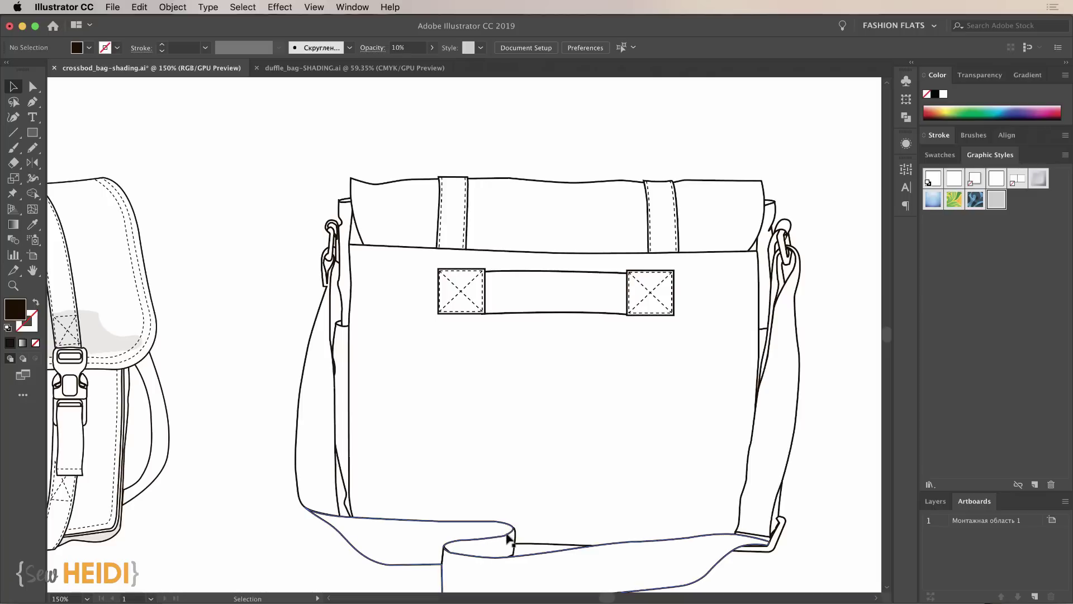
{"action": "scroll", "coordinate": [728, 551], "scroll_direction": "down", "scroll_amount": 1}
{"action": "scroll", "coordinate": [728, 550], "scroll_direction": "down", "scroll_amount": 1}
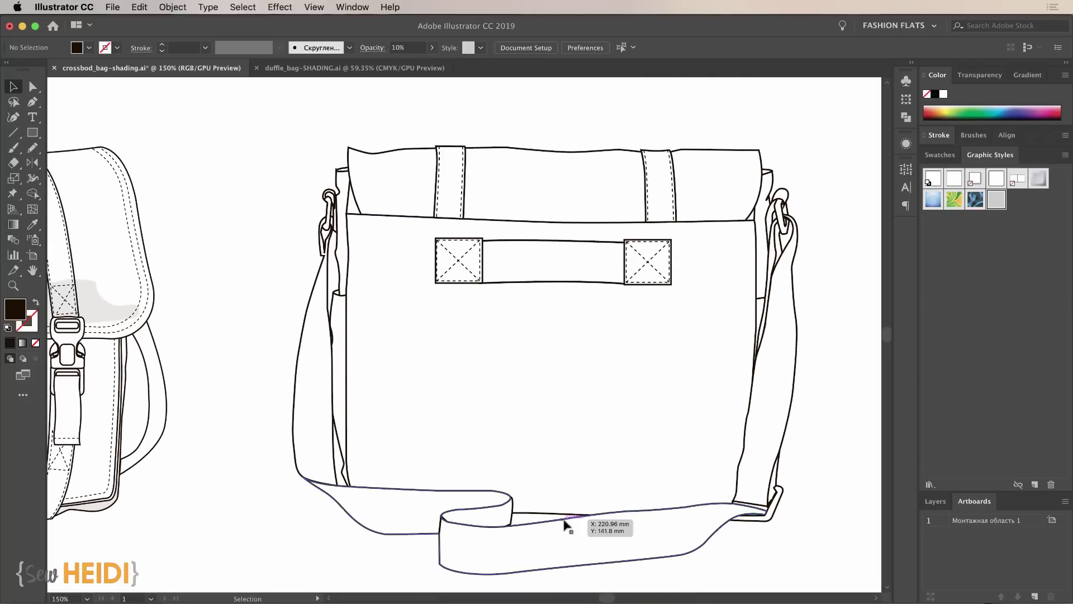
{"action": "key", "text": "z"}
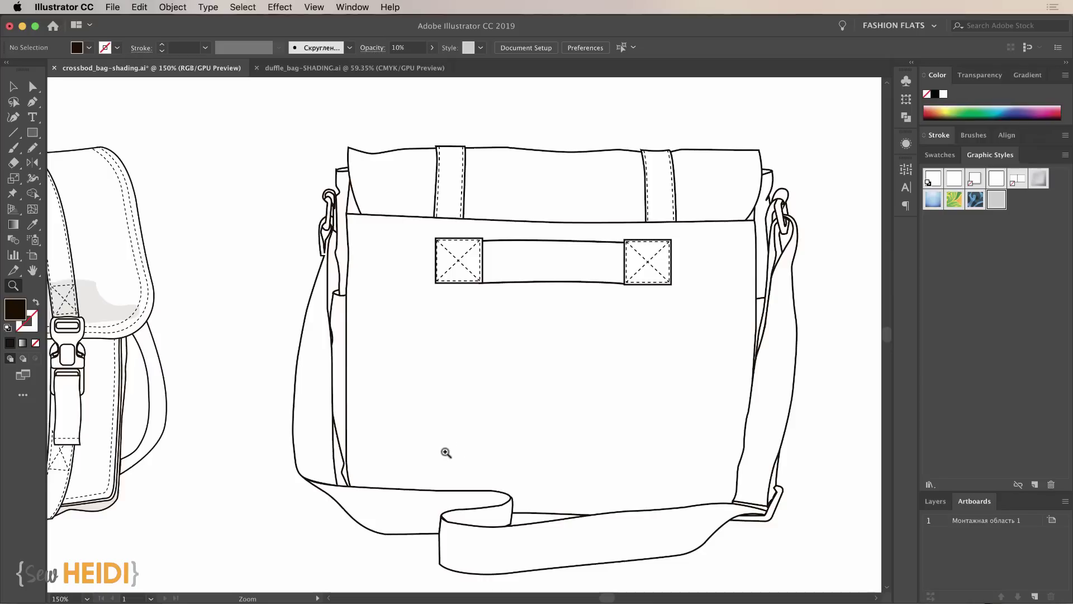
{"action": "left_click_drag", "start_coordinate": [417, 469], "coordinate": [594, 568]}
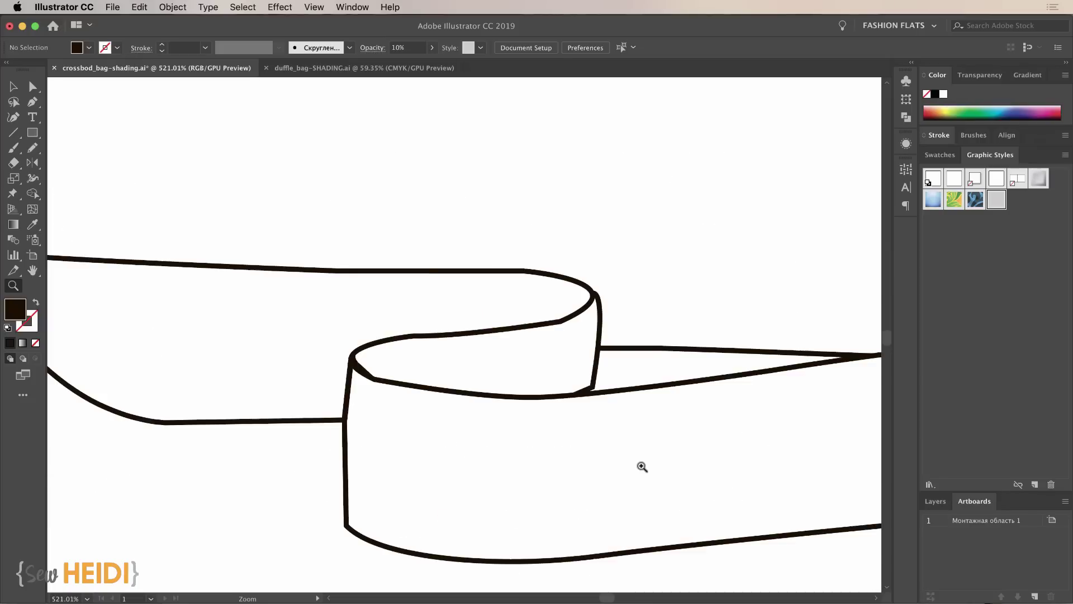
{"action": "key", "text": "n"}
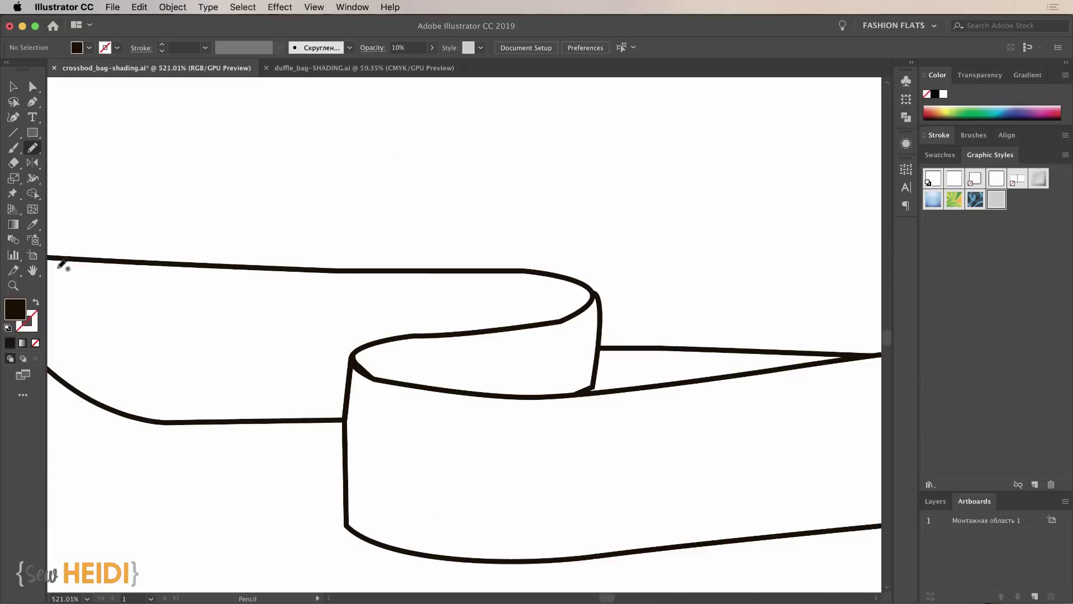
{"action": "left_click", "coordinate": [14, 149]}
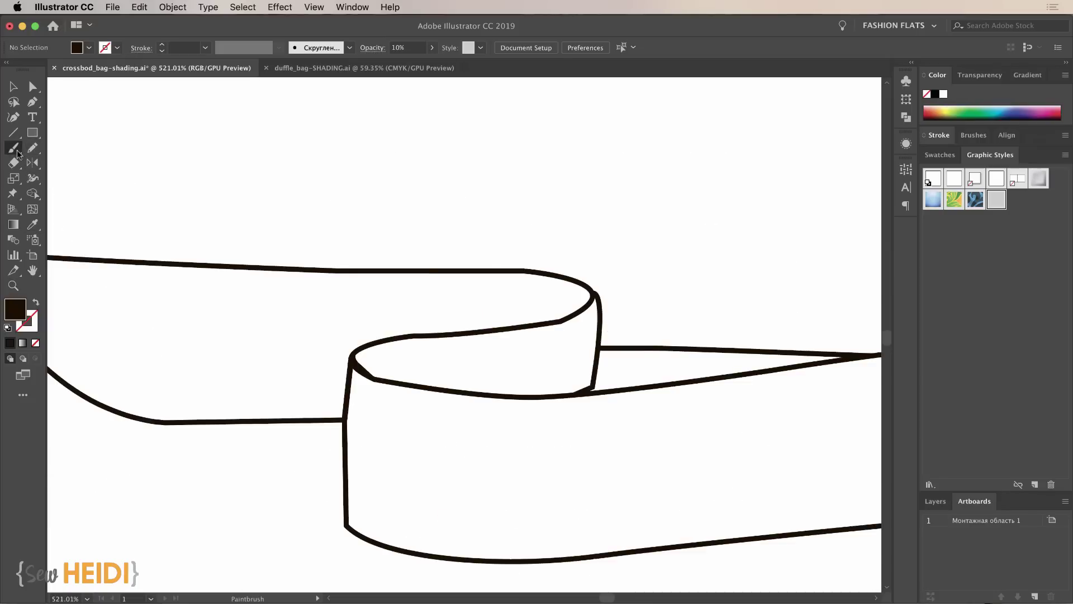
{"action": "left_click", "coordinate": [35, 304]}
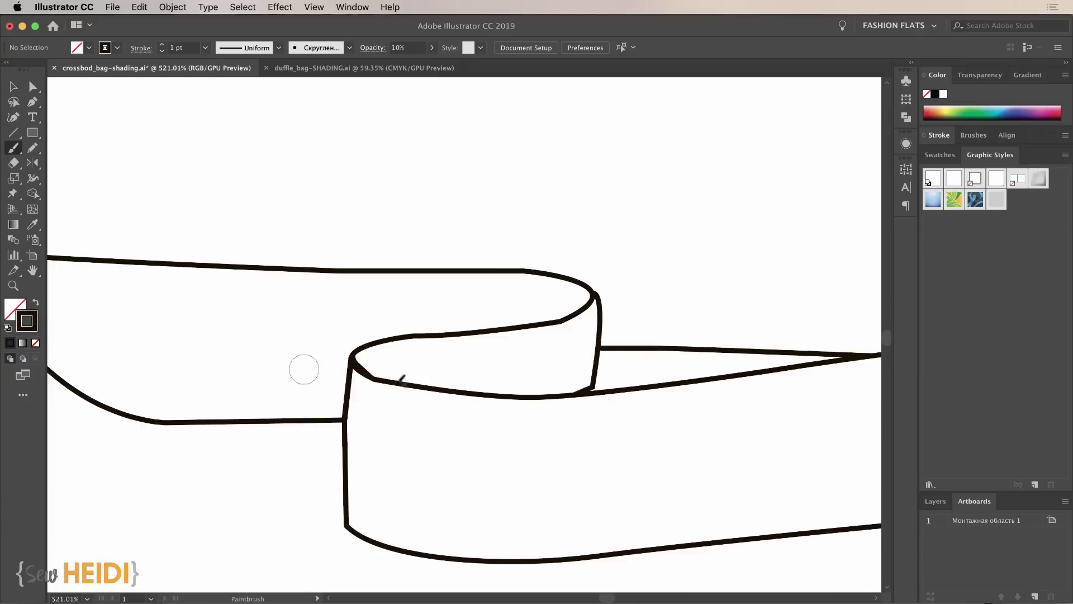
Choose the Charcoal - Smooth art brush and paint a shadow stroke about 12.3 × 3.4 mm along the strap's fold
{"action": "left_click", "coordinate": [974, 134]}
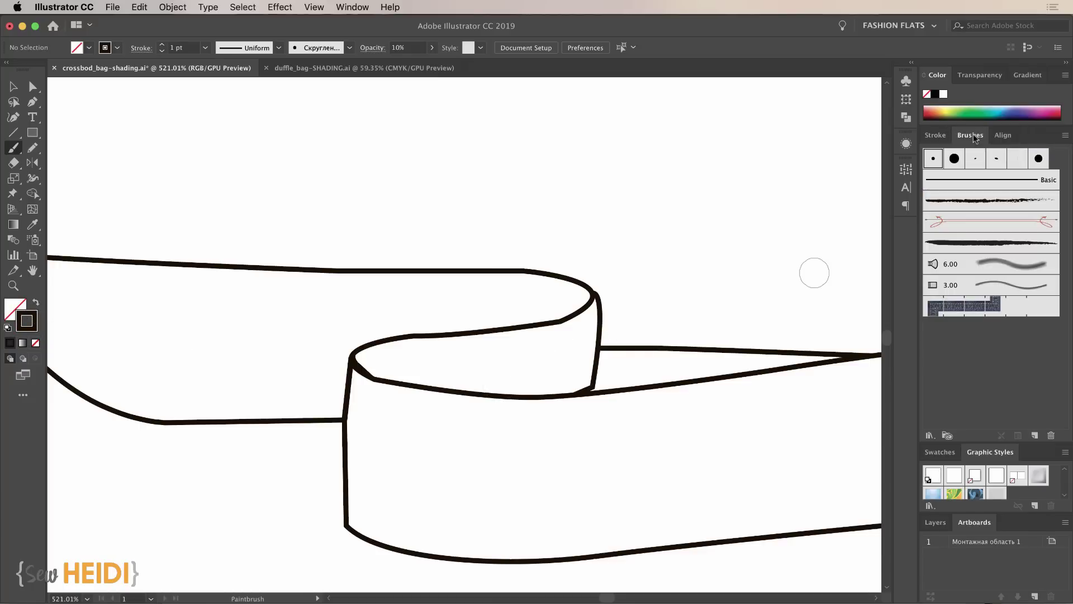
{"action": "left_click", "coordinate": [1063, 137]}
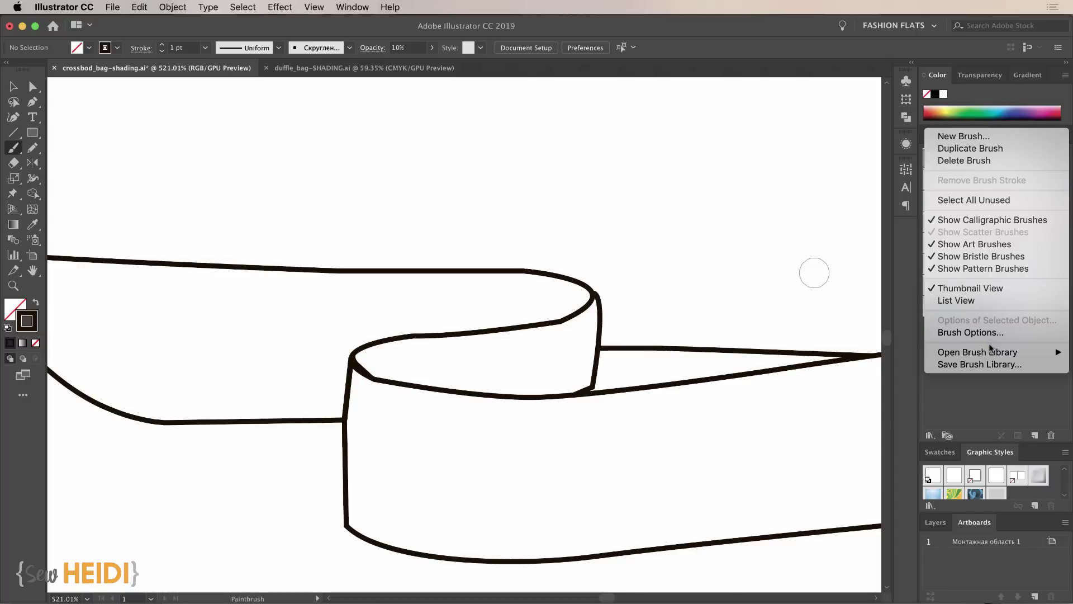
{"action": "mouse_move", "coordinate": [991, 350]}
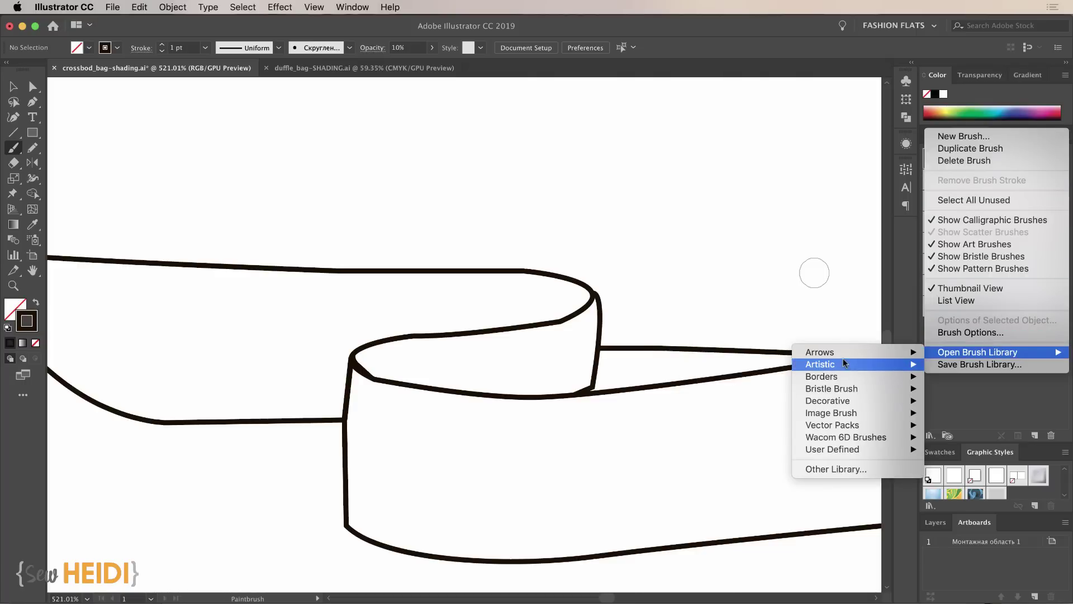
{"action": "mouse_move", "coordinate": [844, 363]}
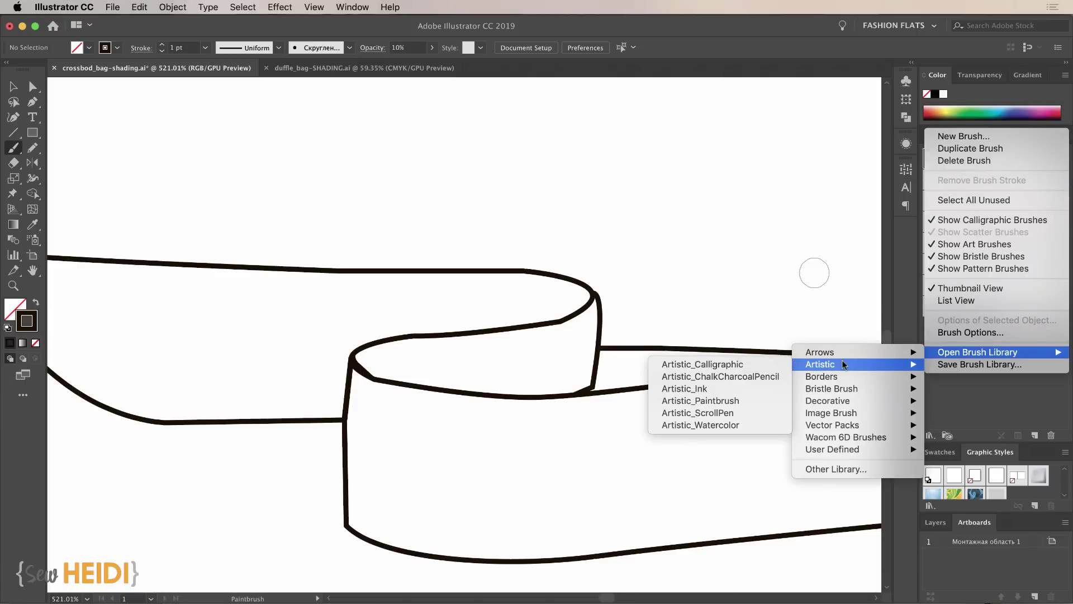
{"action": "left_click", "coordinate": [752, 378]}
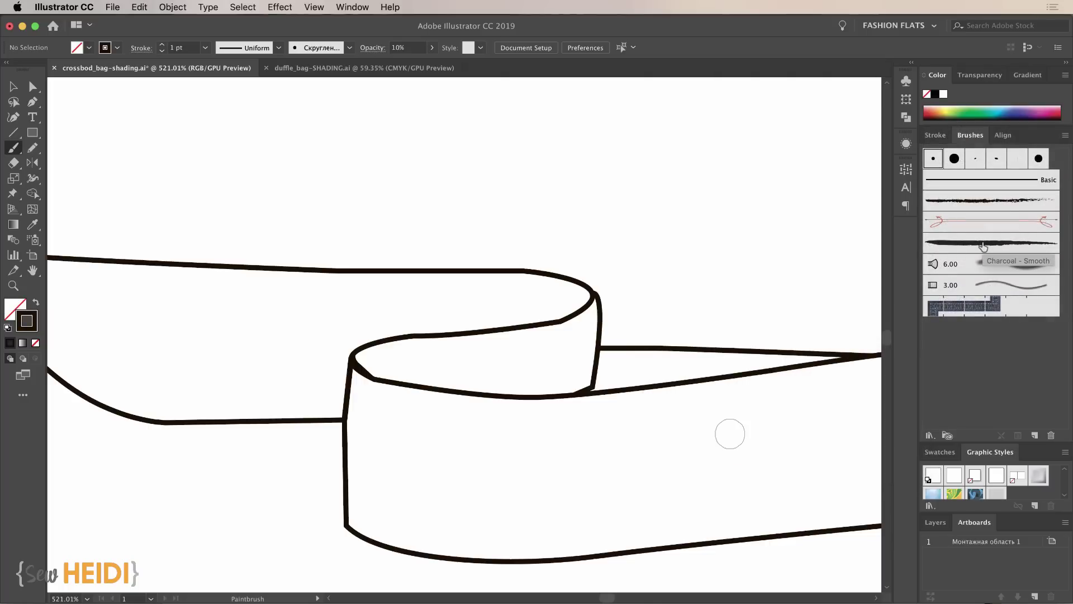
{"action": "left_click", "coordinate": [984, 246]}
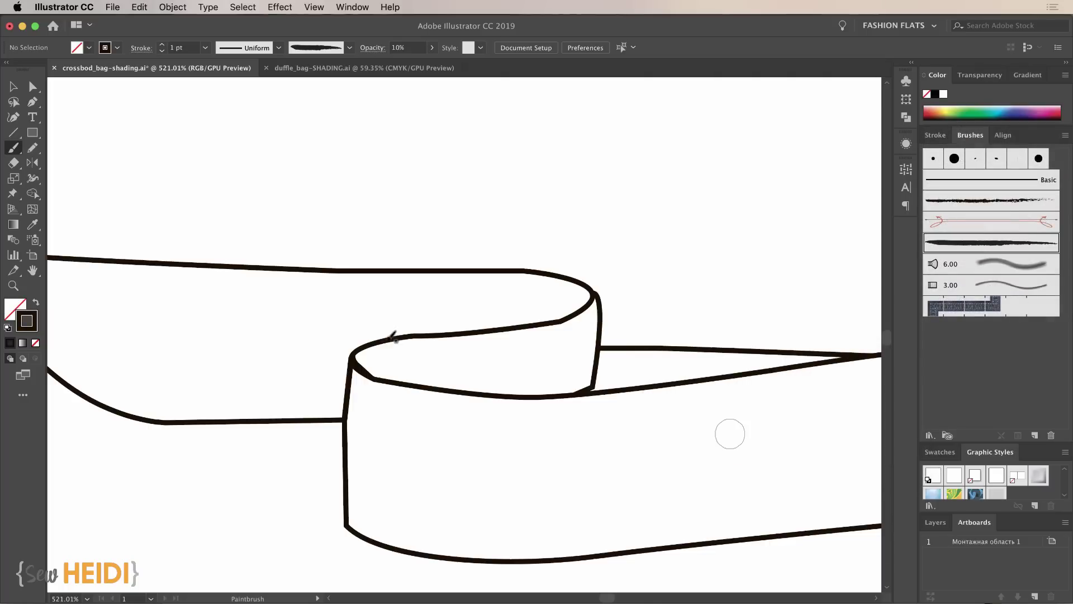
{"action": "mouse_move", "coordinate": [368, 341]}
{"action": "left_mouse_down"}
{"action": "mouse_move", "coordinate": [526, 319]}
{"action": "mouse_move", "coordinate": [571, 296]}
{"action": "mouse_move", "coordinate": [573, 283]}
{"action": "left_mouse_up"}
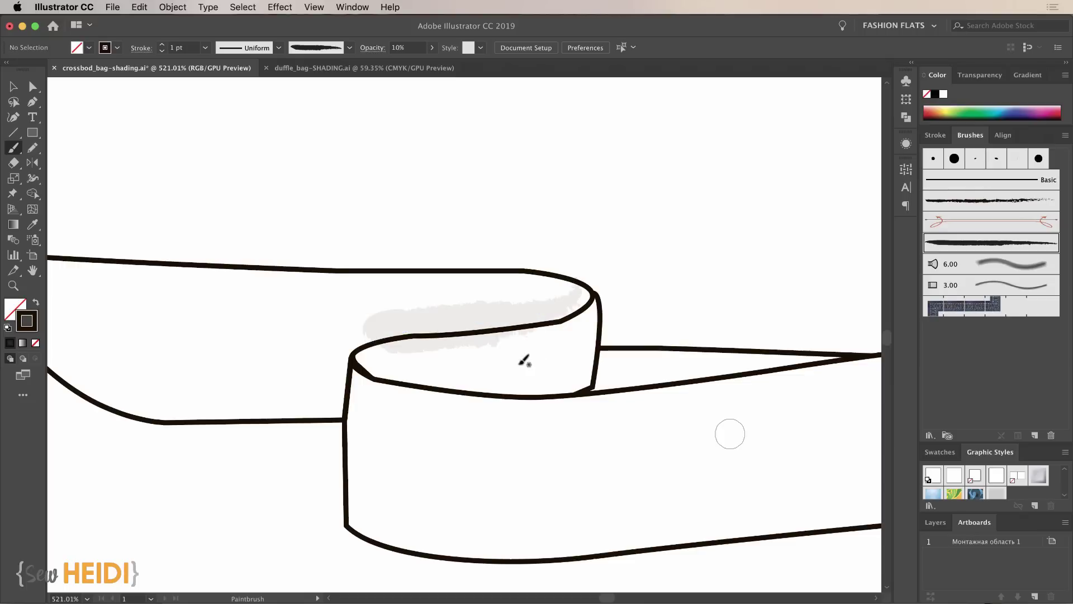
Show the full stroke options for the painted strap shadow and apply the lens-shaped width profile tapering at both ends
{"action": "key", "text": "v"}
{"action": "left_click", "coordinate": [484, 323]}
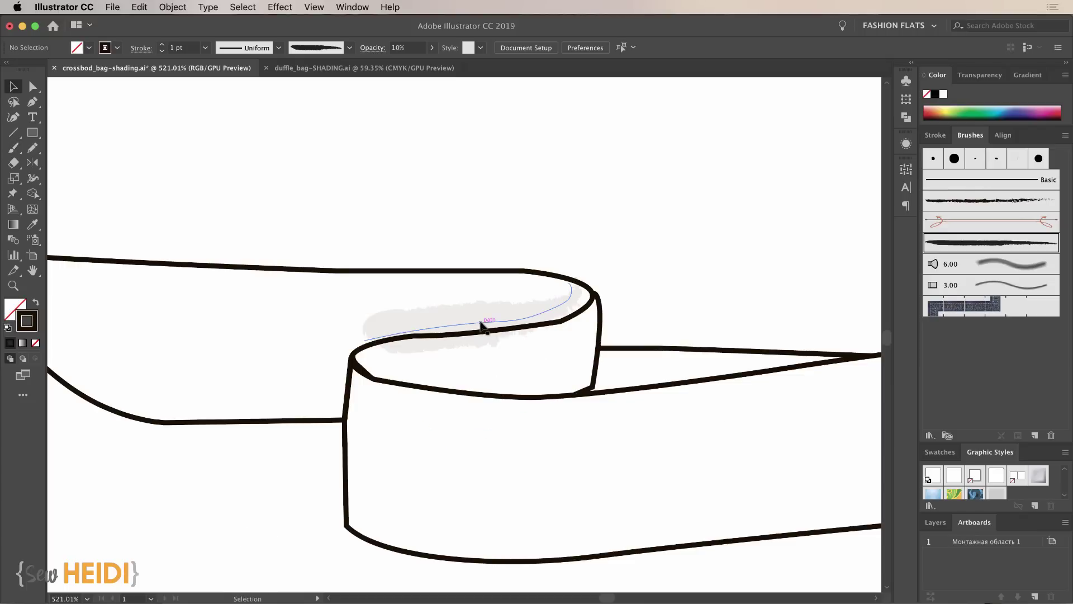
{"action": "left_click", "coordinate": [482, 324]}
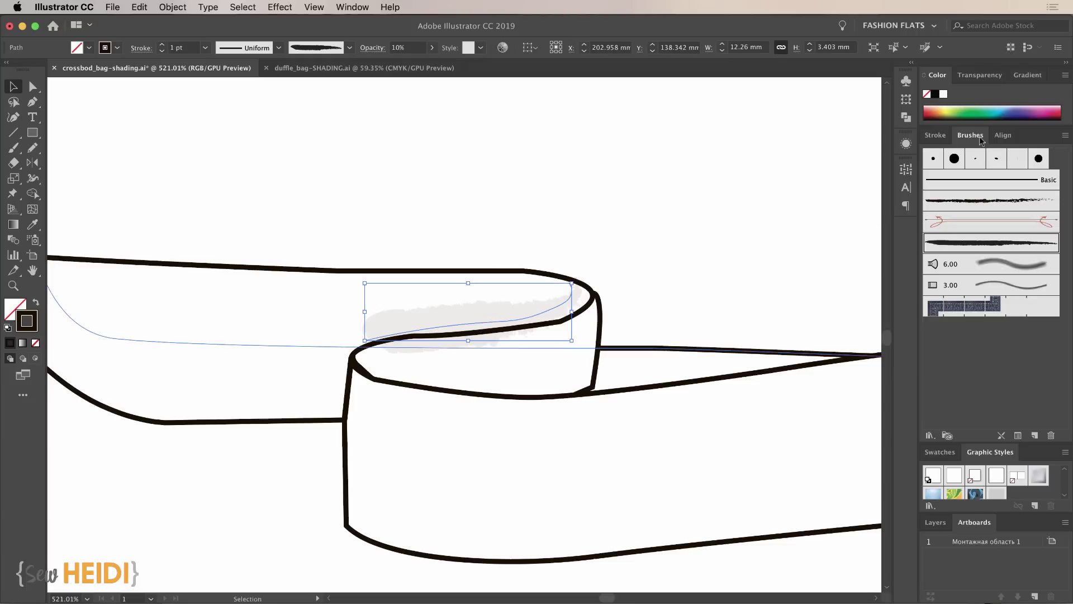
{"action": "left_click", "coordinate": [938, 135]}
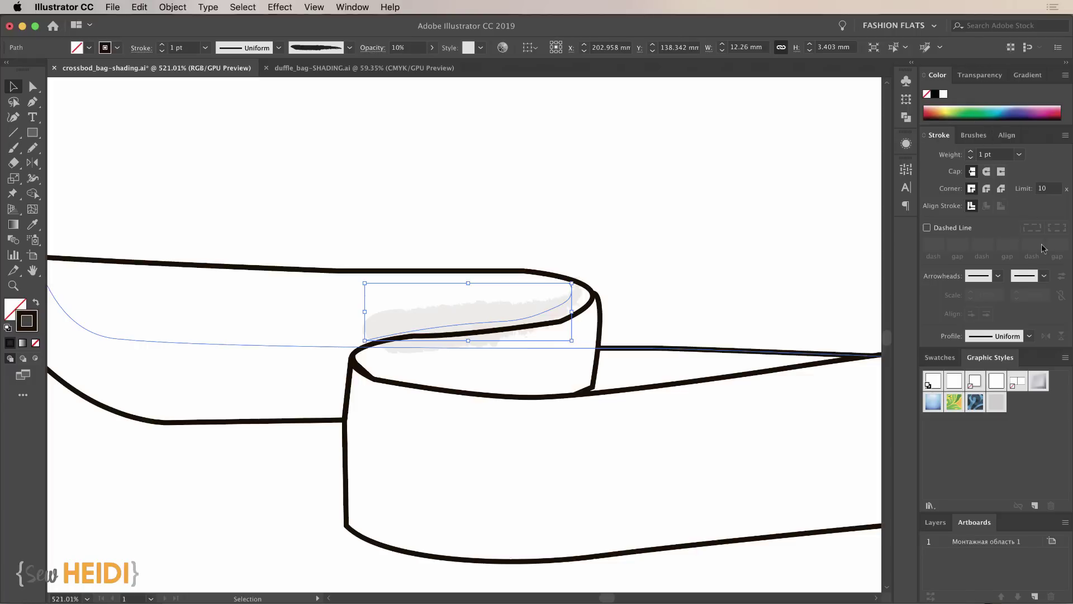
{"action": "left_click", "coordinate": [342, 8]}
{"action": "left_click", "coordinate": [1065, 137]}
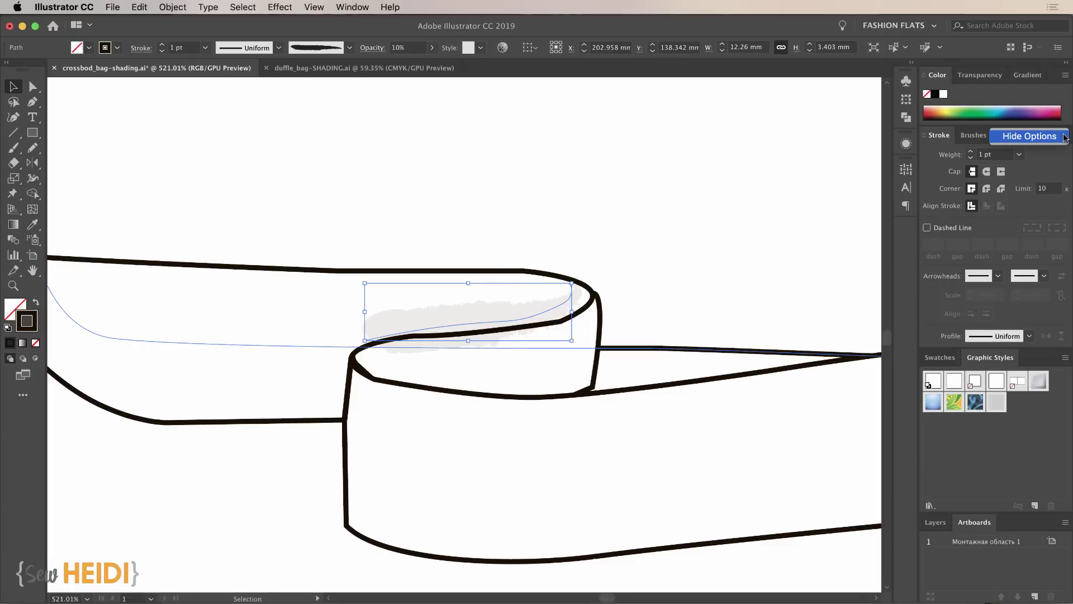
{"action": "left_click", "coordinate": [1025, 140]}
{"action": "left_click", "coordinate": [1066, 136]}
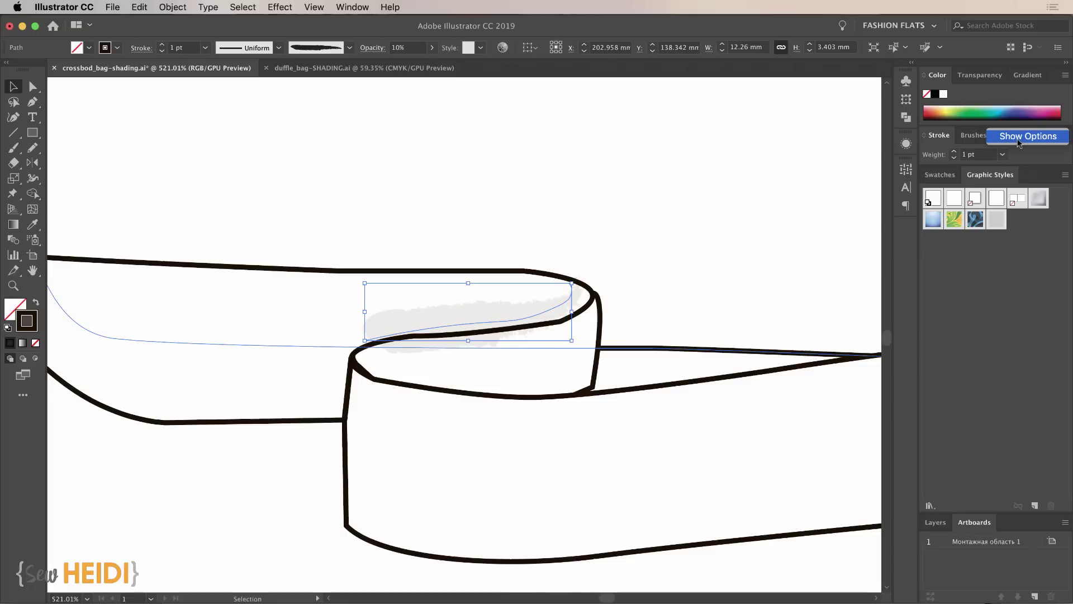
{"action": "left_click", "coordinate": [1019, 141]}
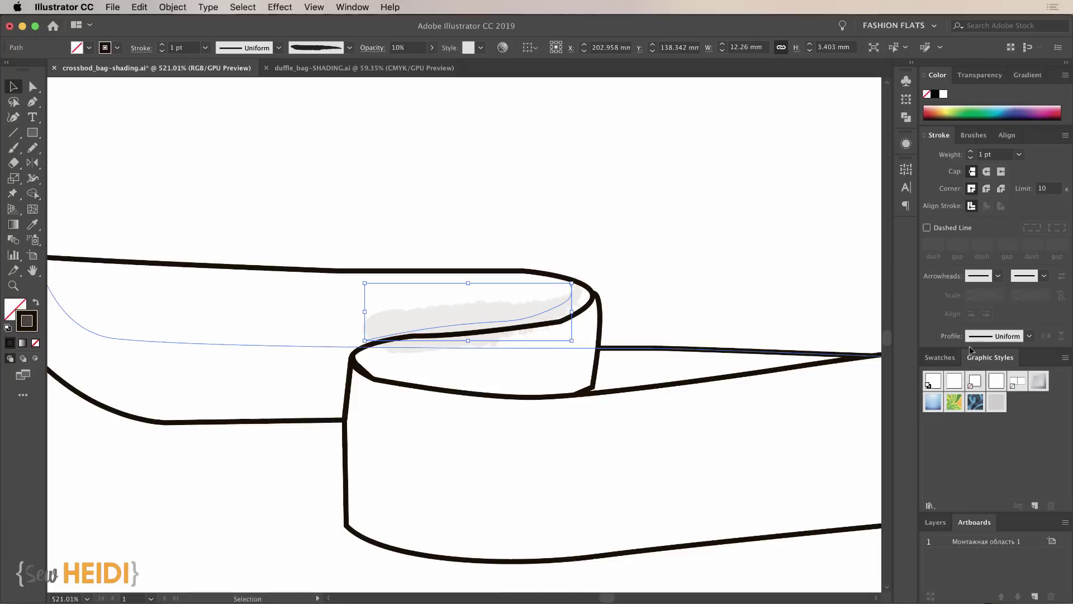
{"action": "left_click", "coordinate": [1029, 337]}
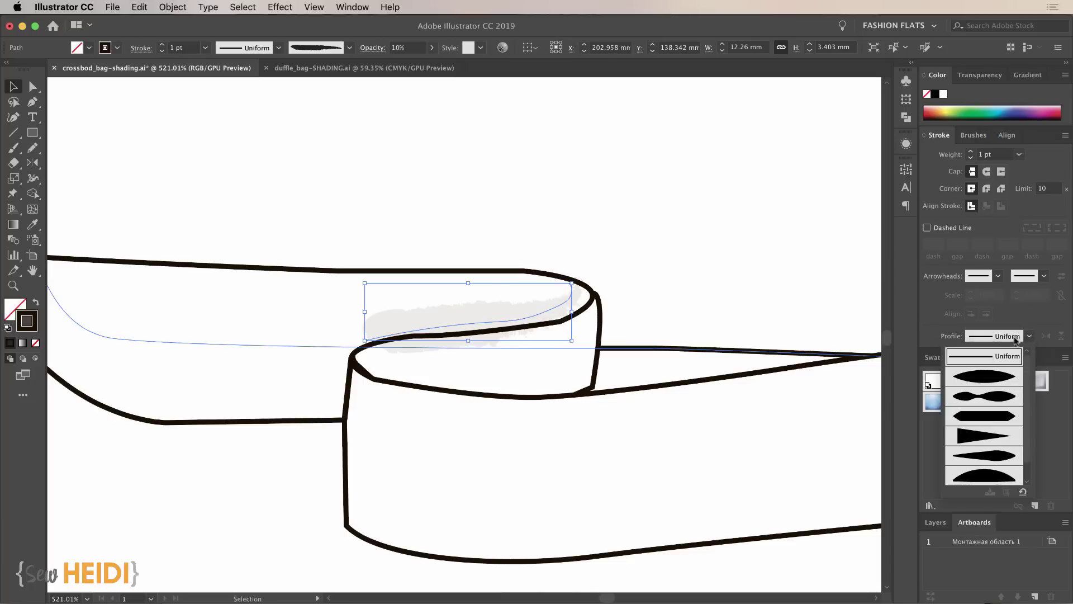
{"action": "left_click", "coordinate": [984, 378]}
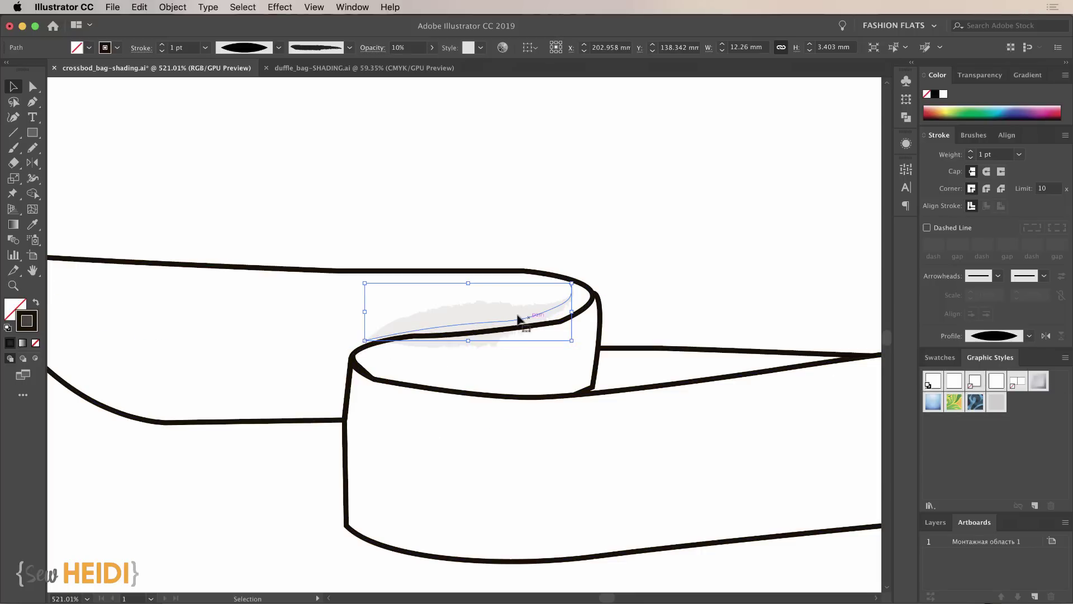
Move the strap shadow slightly up and redraw both its ends with the Pencil tool to follow the fold's curve
{"action": "mouse_move", "coordinate": [512, 321]}
{"action": "left_mouse_down"}
{"action": "mouse_move", "coordinate": [550, 313]}
{"action": "mouse_move", "coordinate": [513, 310]}
{"action": "left_mouse_up"}
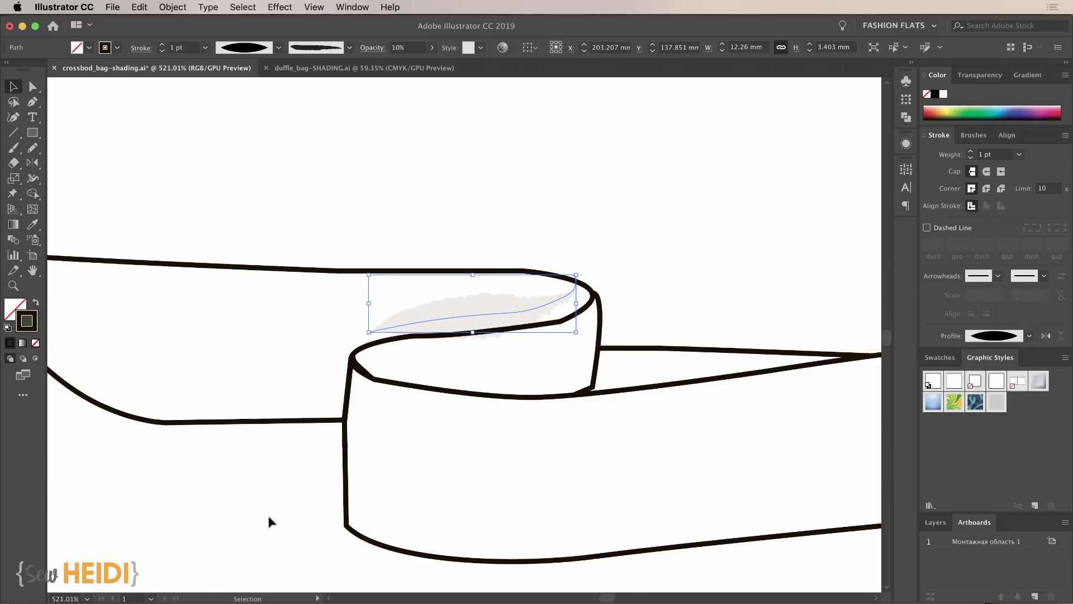
{"action": "left_click", "coordinate": [269, 521]}
{"action": "left_click", "coordinate": [497, 311]}
{"action": "key", "text": "n"}
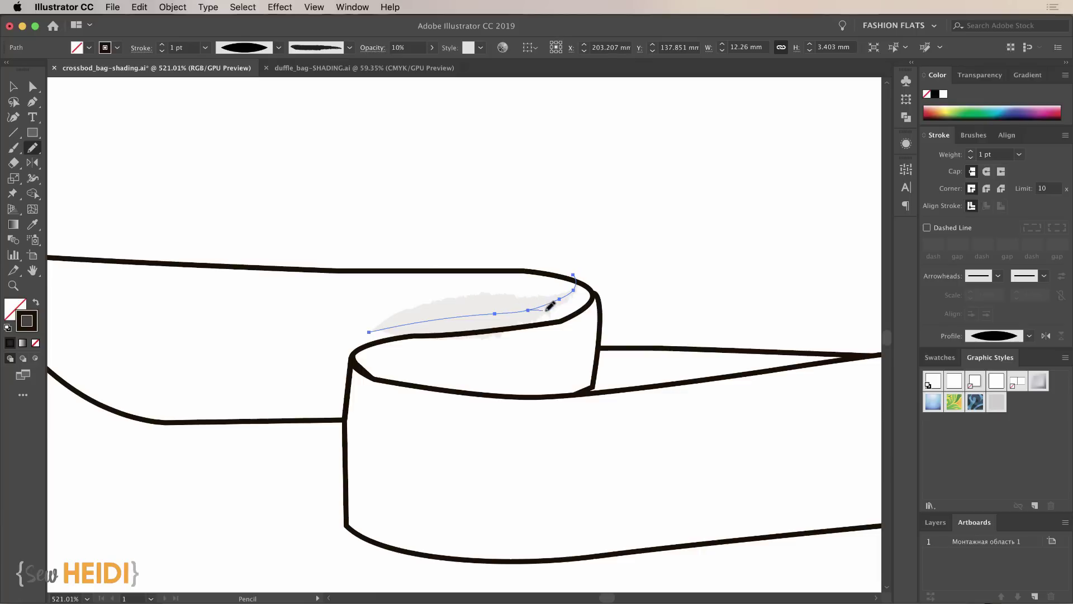
{"action": "left_click_drag", "start_coordinate": [546, 309], "coordinate": [582, 293]}
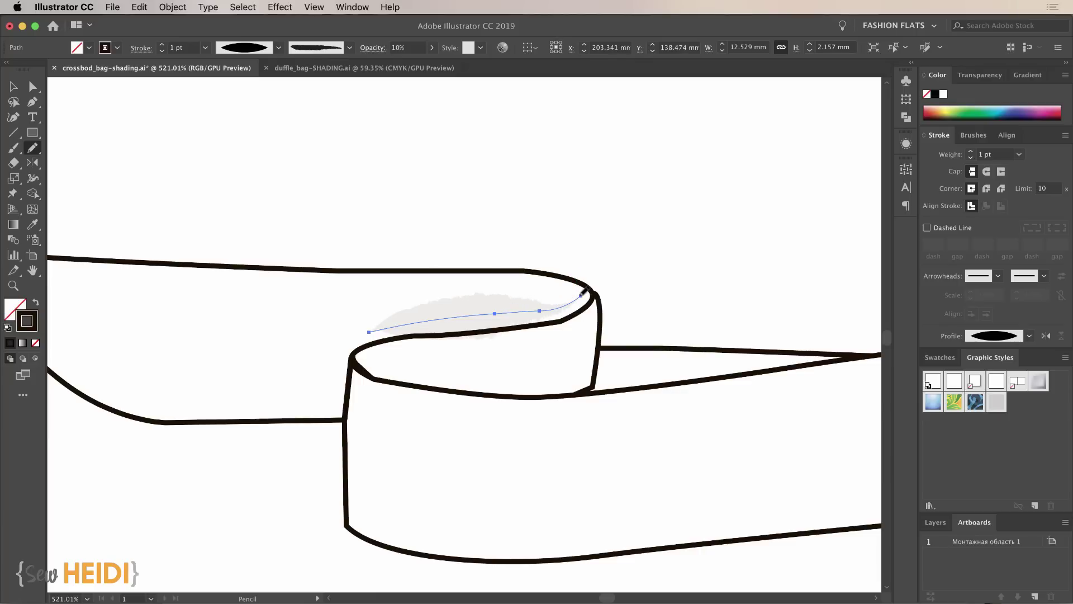
{"action": "left_click_drag", "start_coordinate": [438, 316], "coordinate": [353, 343]}
{"action": "left_click", "coordinate": [300, 483], "text": "super"}
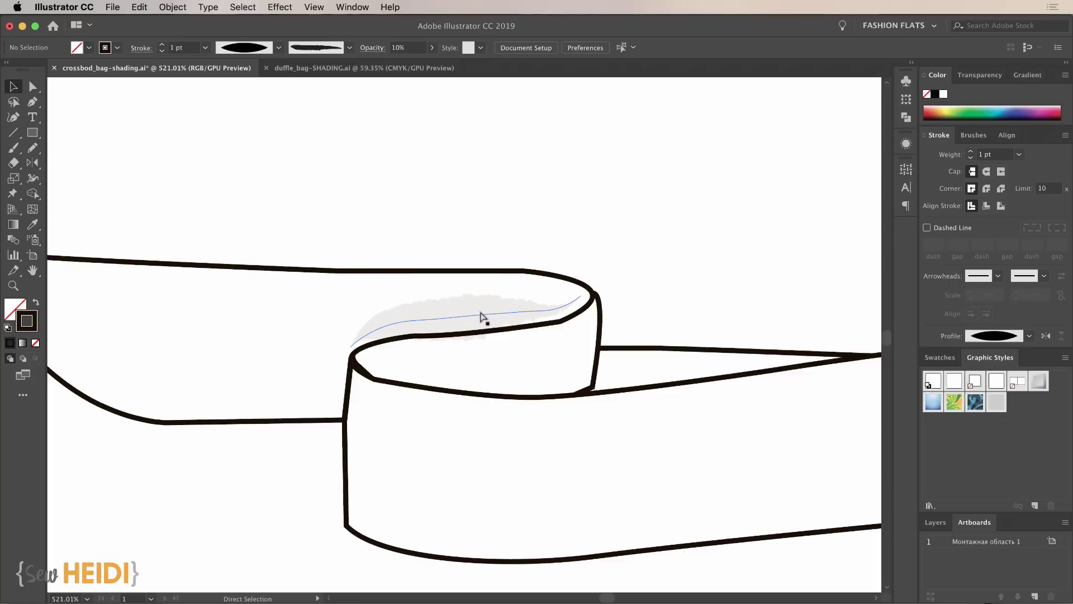
Examine the painted shadow and its overlap with the strap fold's outline, both close up and from farther out
{"action": "key", "text": "super+minus"}
{"action": "key", "text": "super+minus"}
{"action": "key", "text": "super+minus"}
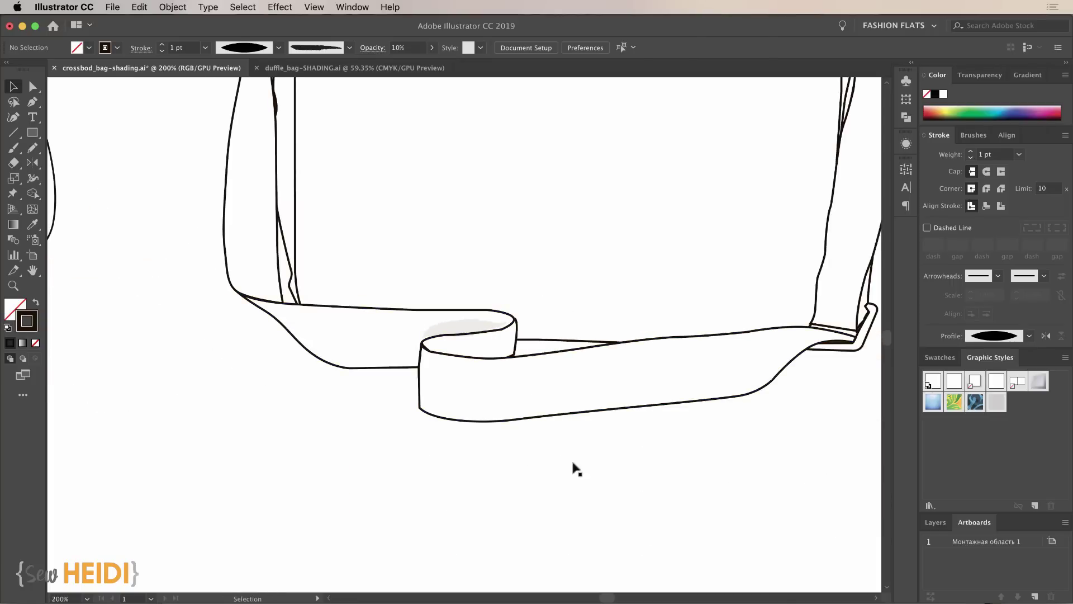
{"action": "left_click_drag", "start_coordinate": [420, 316], "coordinate": [519, 379]}
{"action": "key", "text": "a"}
{"action": "key", "text": "super+minus"}
{"action": "key", "text": "super+minus"}
{"action": "key", "text": "super+minus"}
{"action": "key", "text": "super+minus"}
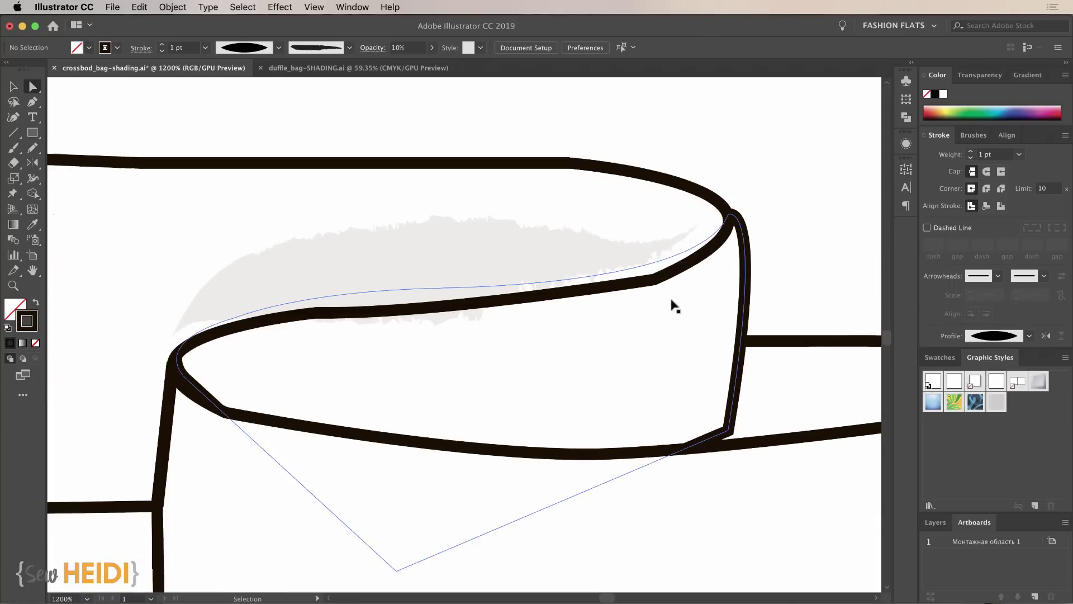
{"action": "key", "text": "super+minus"}
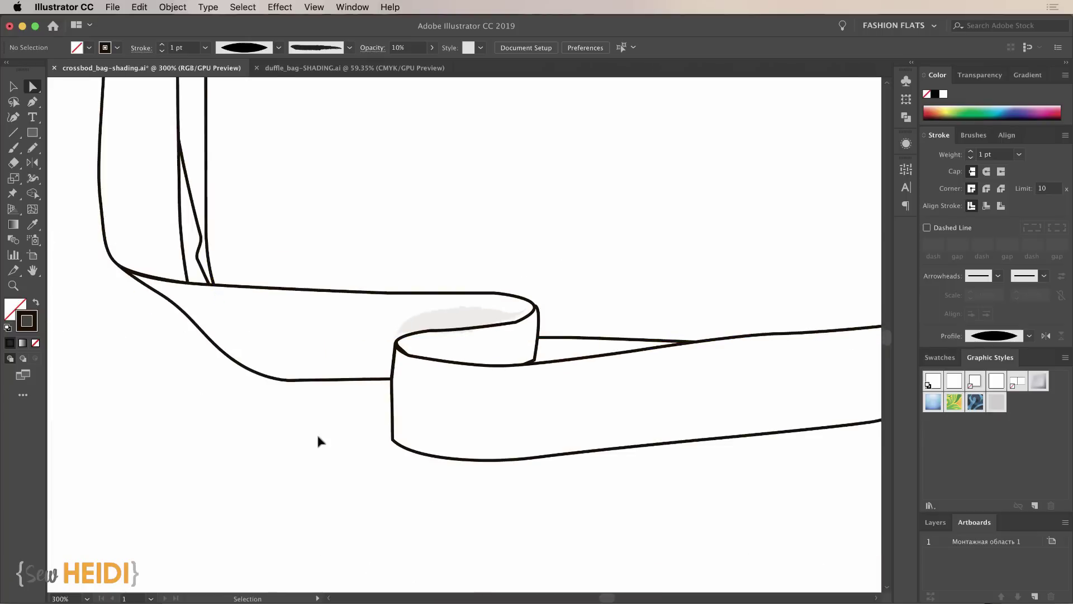
Copy the curved segments at the strap's inner fold and paste the duplicate in place in front of the outline
{"action": "key", "text": "v"}
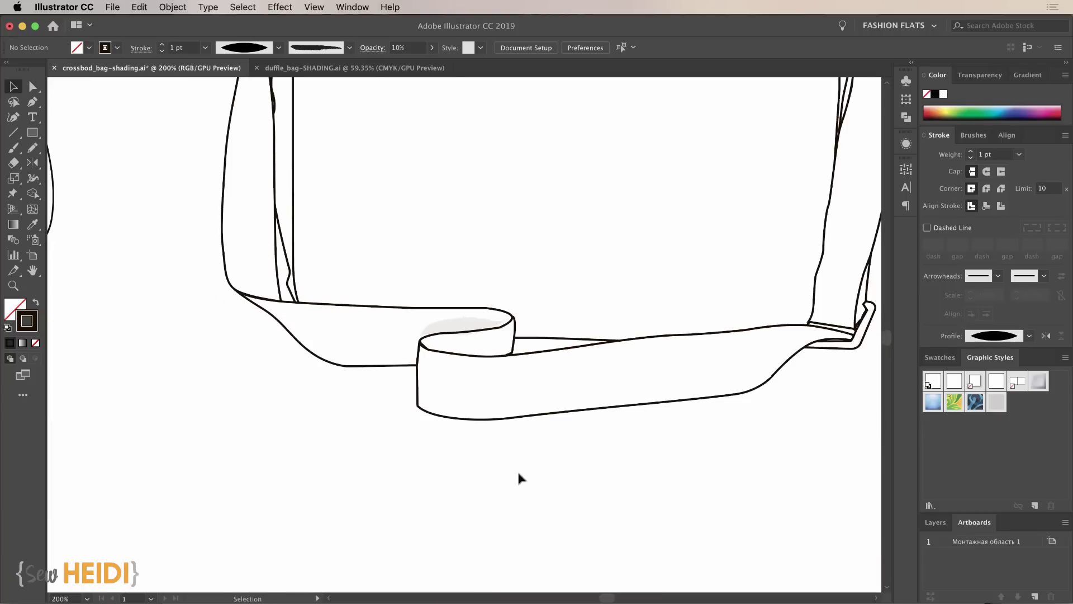
{"action": "key", "text": "z"}
{"action": "left_click_drag", "start_coordinate": [326, 270], "coordinate": [601, 412]}
{"action": "key", "text": "v"}
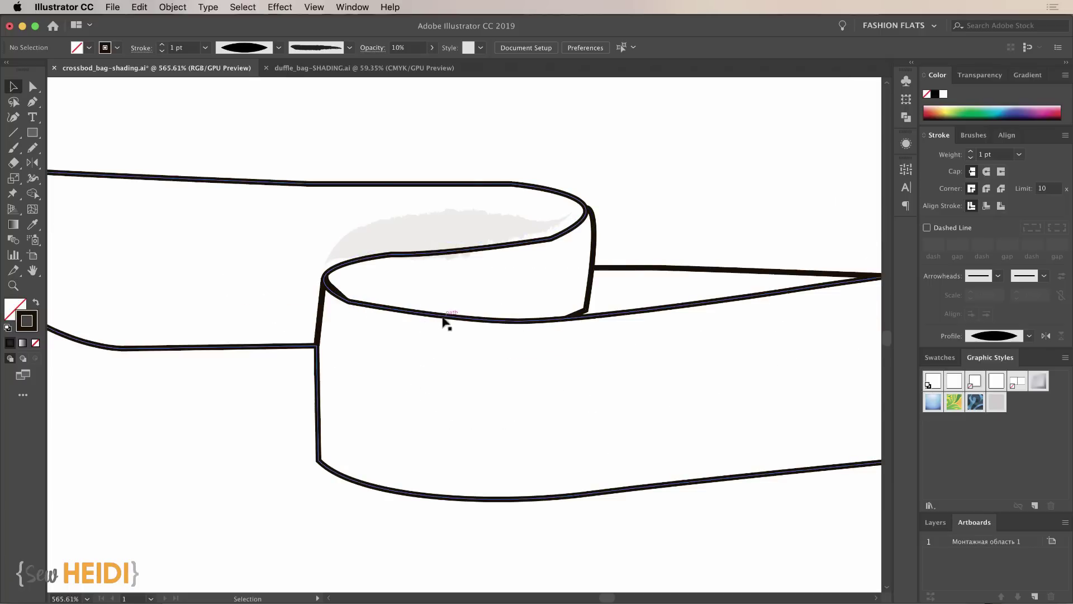
{"action": "key", "text": "a"}
{"action": "left_click", "coordinate": [423, 317]}
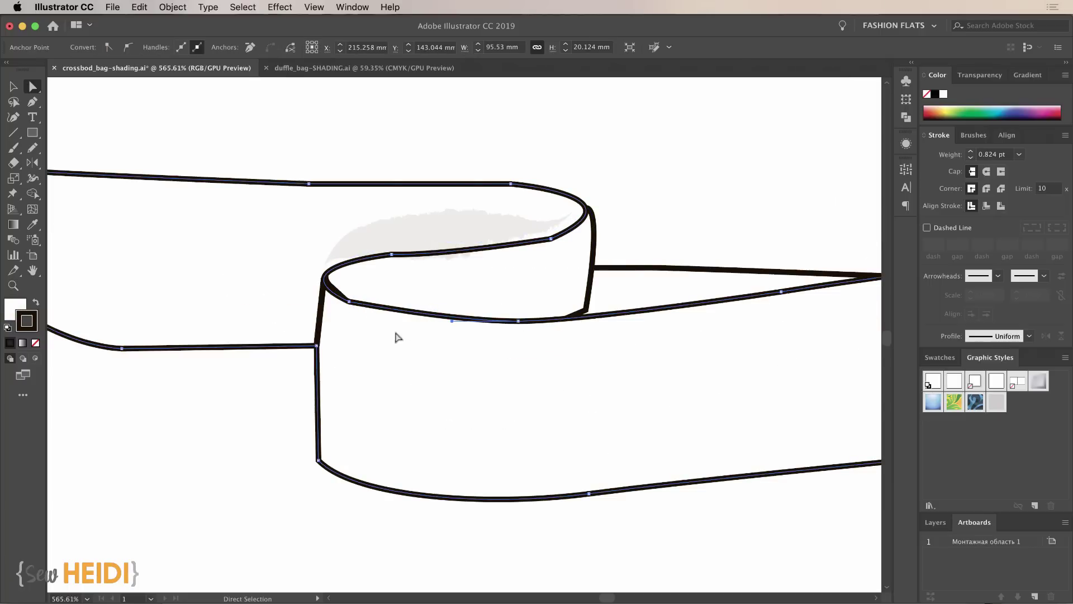
{"action": "left_click", "coordinate": [348, 302]}
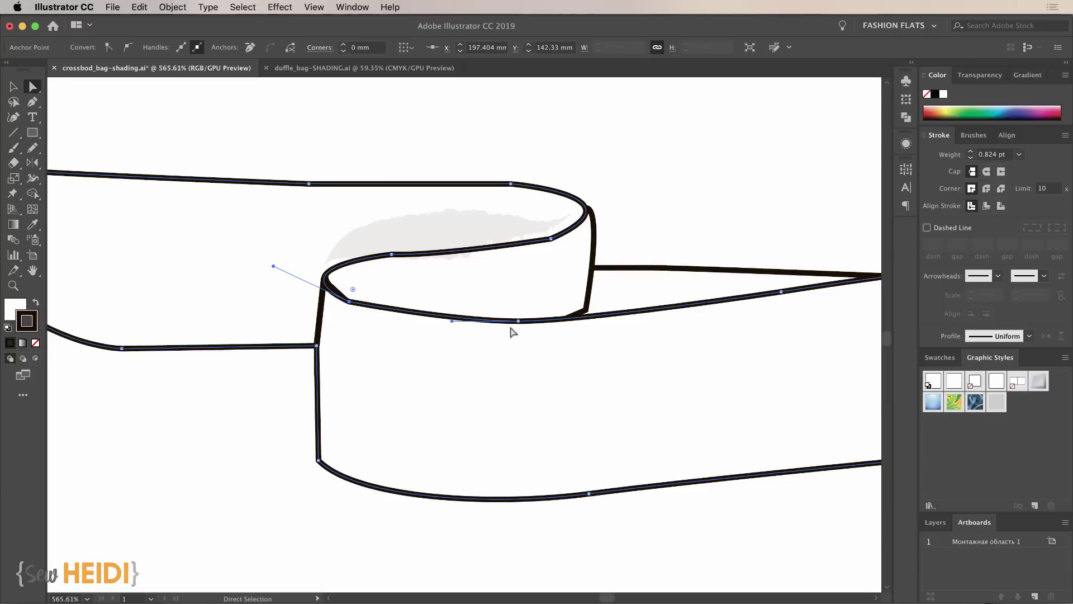
{"action": "mouse_move", "coordinate": [510, 327]}
{"action": "left_mouse_down"}
{"action": "mouse_move", "coordinate": [373, 299]}
{"action": "mouse_move", "coordinate": [512, 330]}
{"action": "left_mouse_up"}
{"action": "left_click_drag", "start_coordinate": [350, 302], "coordinate": [431, 371]}
{"action": "key", "text": "super+z"}
{"action": "key", "text": "super+z"}
{"action": "key", "text": "a"}
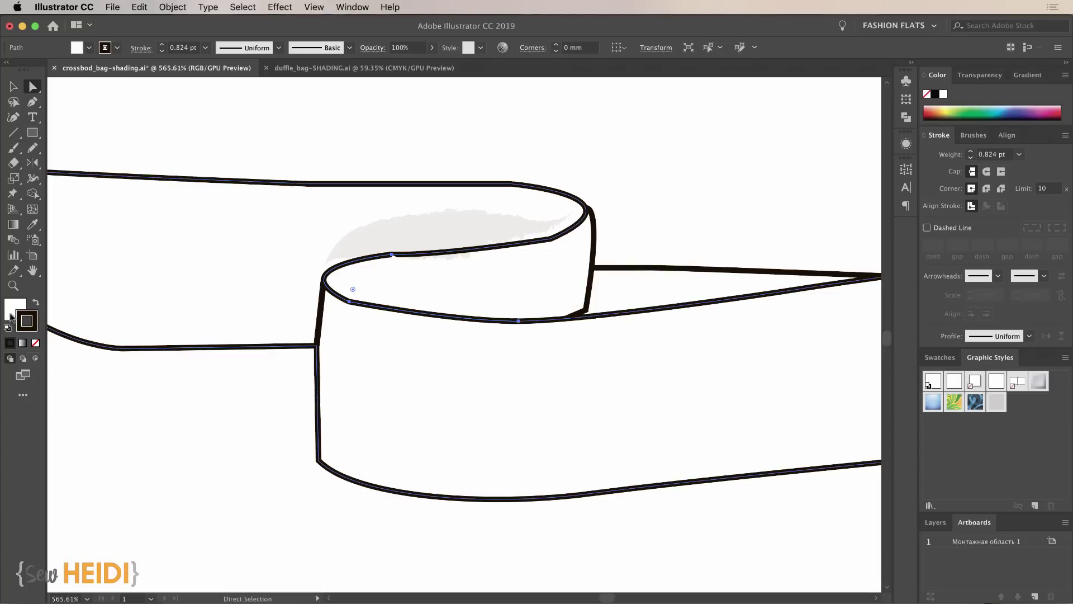
Remove the fill from the pasted fold path
{"action": "left_click", "coordinate": [15, 310]}
{"action": "left_click", "coordinate": [35, 343]}
{"action": "left_click", "coordinate": [202, 307]}
{"action": "left_click", "coordinate": [339, 277]}
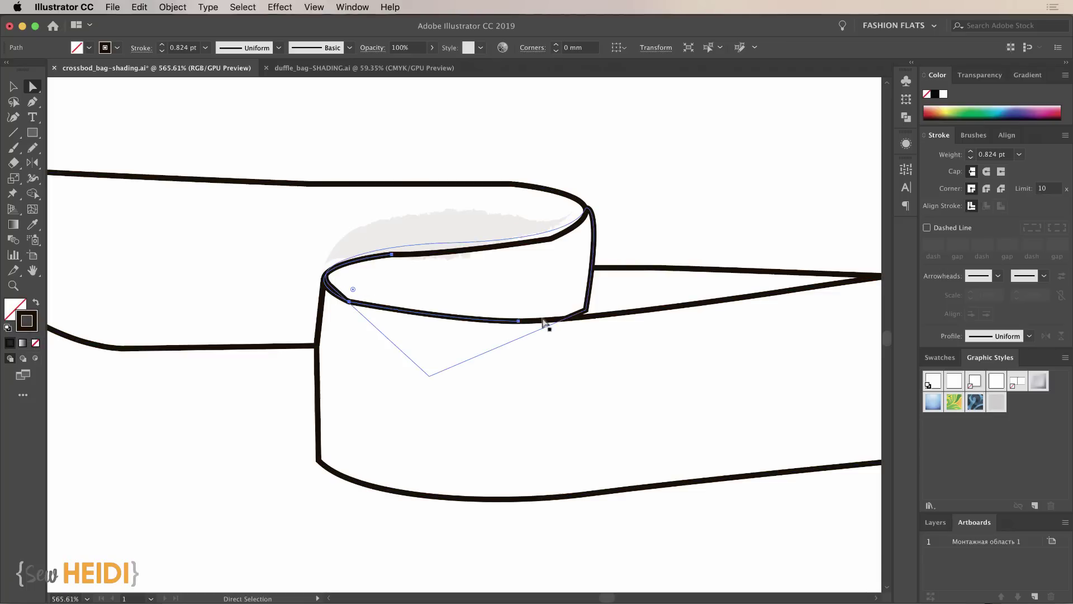
{"action": "left_click", "coordinate": [492, 323]}
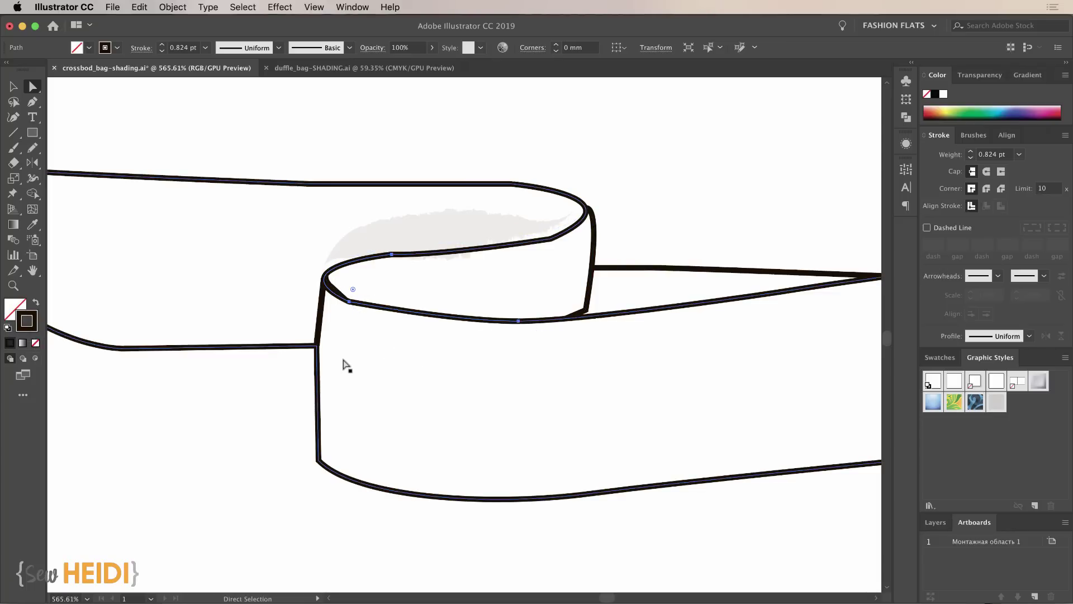
{"action": "mouse_move", "coordinate": [350, 302]}
{"action": "left_mouse_down"}
{"action": "mouse_move", "coordinate": [360, 271]}
{"action": "mouse_move", "coordinate": [353, 302]}
{"action": "left_mouse_up"}
{"action": "scroll", "coordinate": [356, 318], "scroll_direction": "down", "scroll_amount": 10}
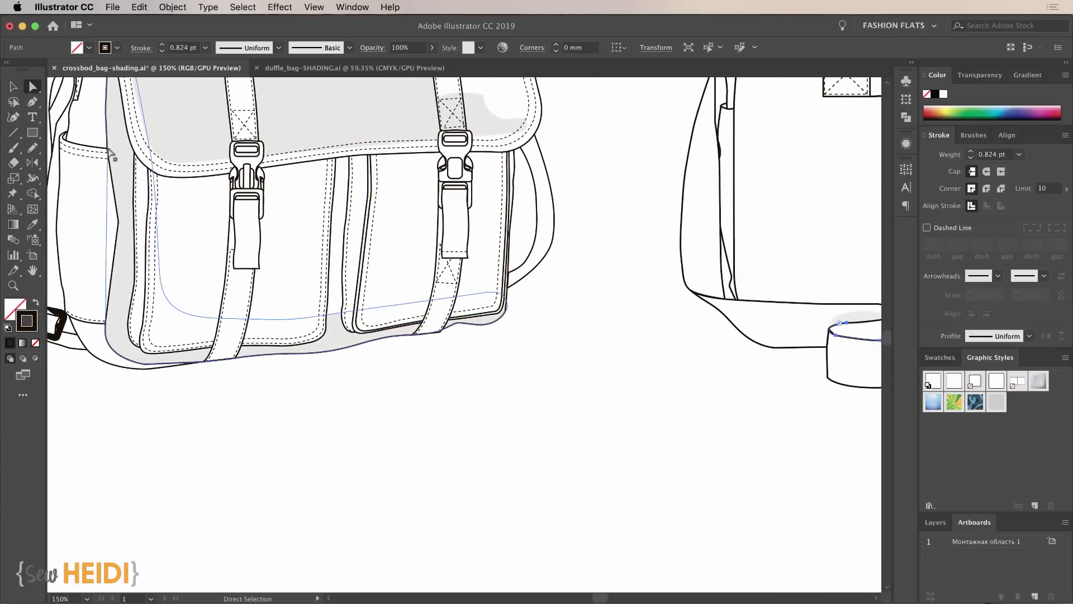
{"action": "left_click", "coordinate": [309, 351]}
{"action": "scroll", "coordinate": [723, 448], "scroll_direction": "right", "scroll_amount": 10}
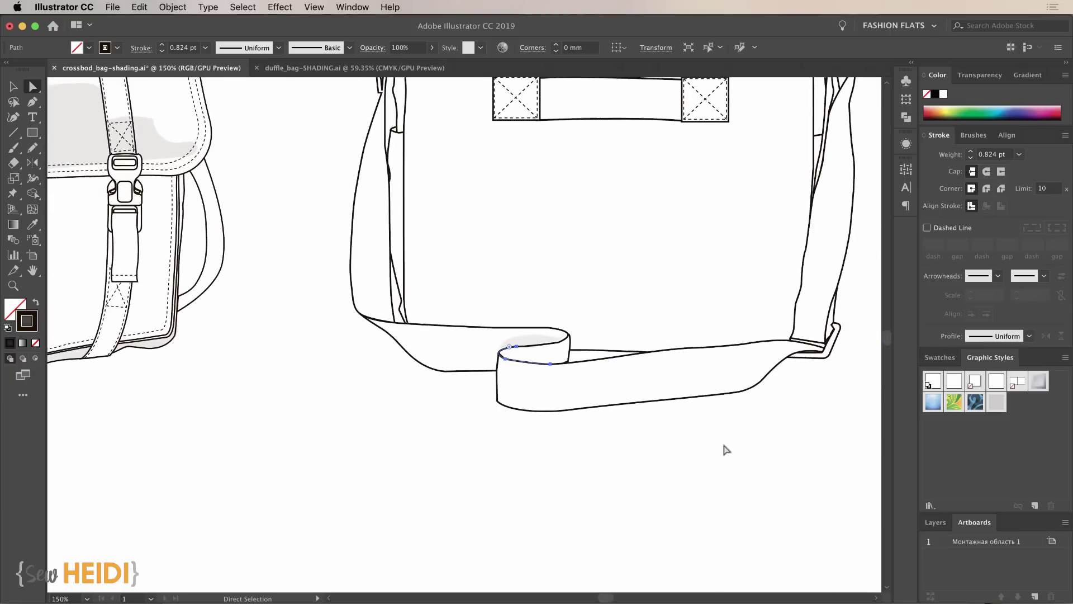
{"action": "key", "text": "v"}
{"action": "scroll", "coordinate": [611, 395], "scroll_direction": "up", "scroll_amount": 10}
With the pasted fold path selected and its fill targeted, load the Fades gradient swatch library and place its enlarged panel beside the strap
{"action": "left_click", "coordinate": [419, 352]}
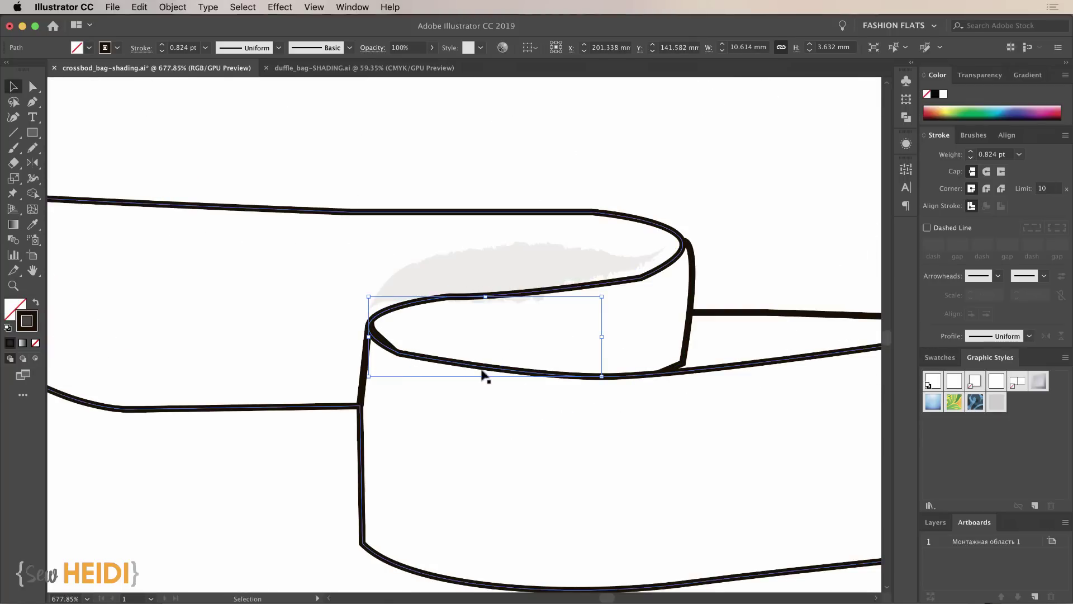
{"action": "left_click", "coordinate": [18, 308]}
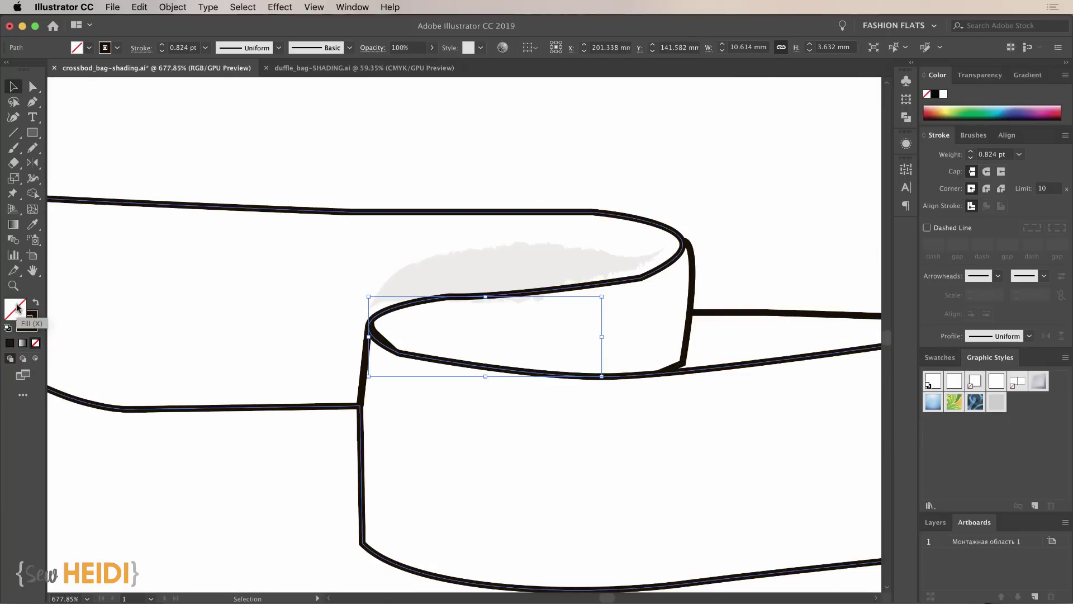
{"action": "left_click", "coordinate": [1019, 78]}
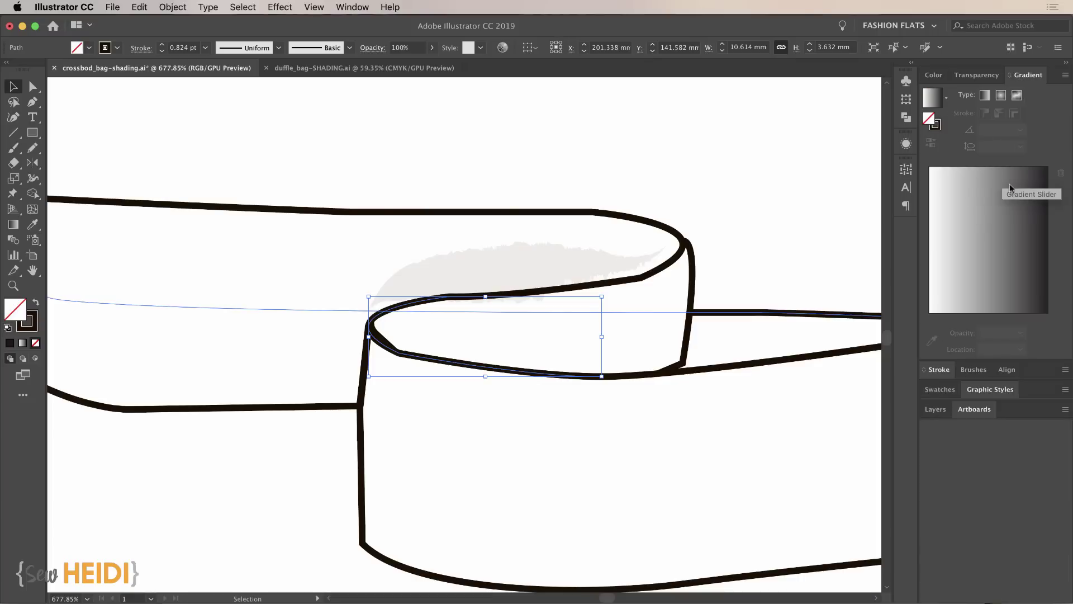
{"action": "left_click", "coordinate": [951, 391]}
{"action": "left_click", "coordinate": [1065, 390]}
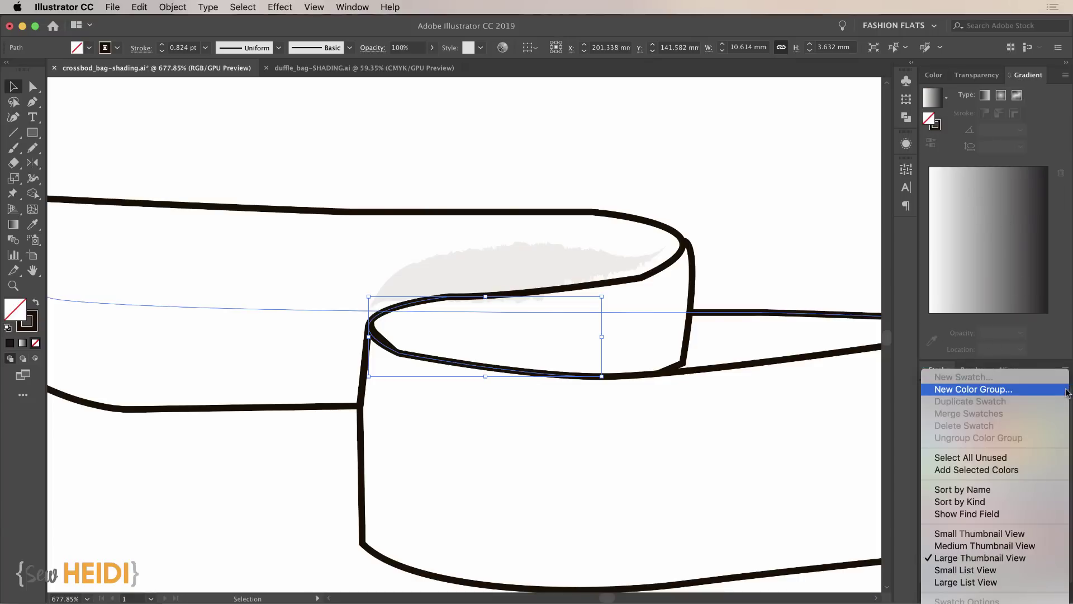
{"action": "mouse_move", "coordinate": [982, 575]}
{"action": "mouse_move", "coordinate": [838, 382]}
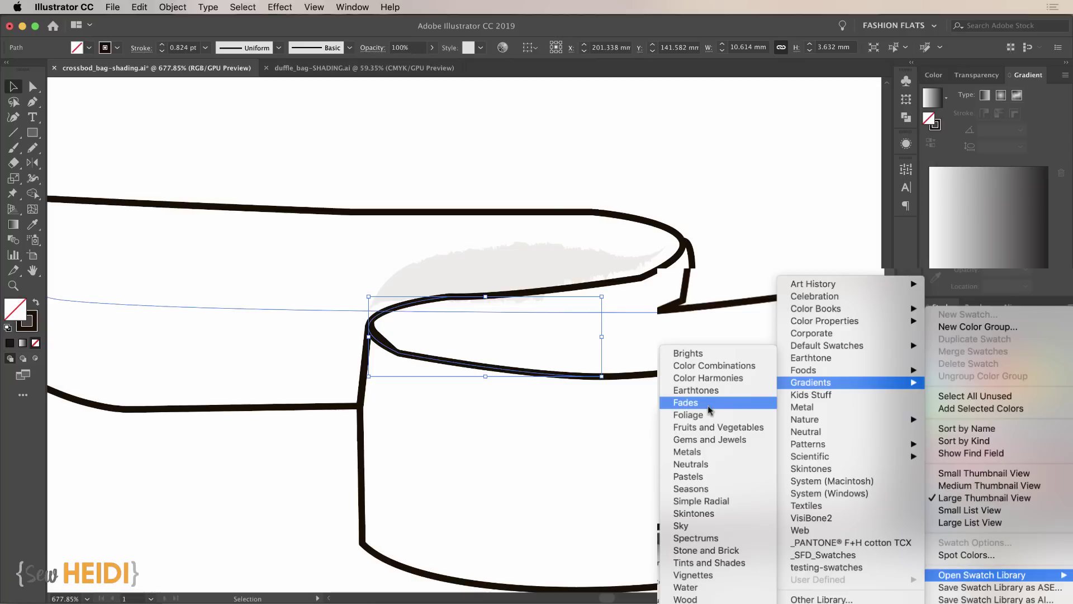
{"action": "left_click", "coordinate": [707, 403]}
{"action": "left_click_drag", "start_coordinate": [747, 450], "coordinate": [837, 363]}
{"action": "left_click_drag", "start_coordinate": [888, 447], "coordinate": [889, 551]}
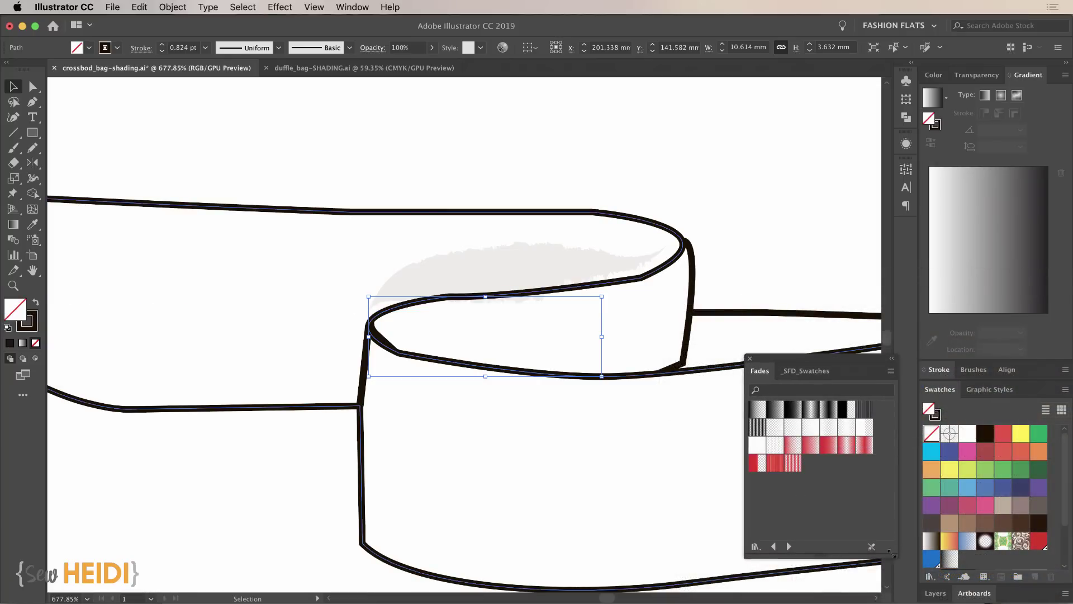
Fill the fold path with the library's first black-to-transparent gradient and redraw its direction with the Gradient tool at about 15.8°
{"action": "left_click", "coordinate": [758, 414]}
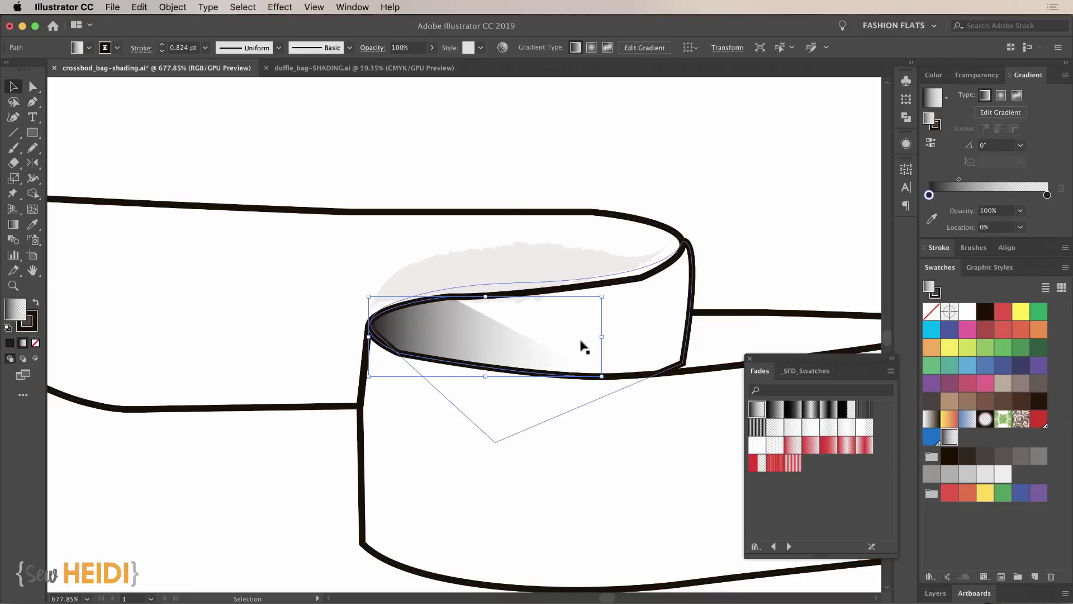
{"action": "left_click", "coordinate": [775, 410]}
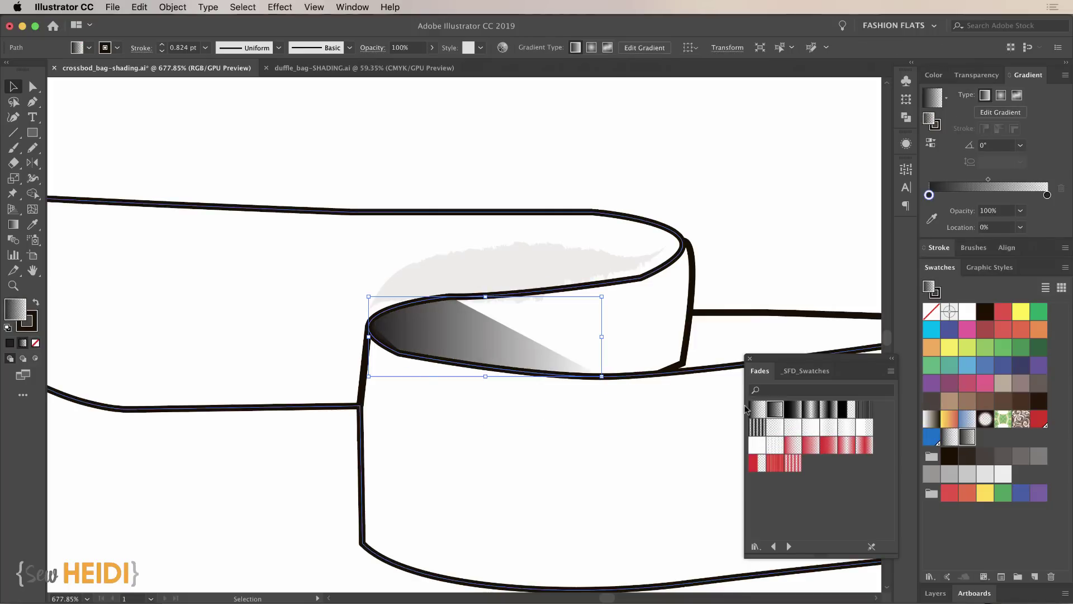
{"action": "left_click", "coordinate": [756, 410]}
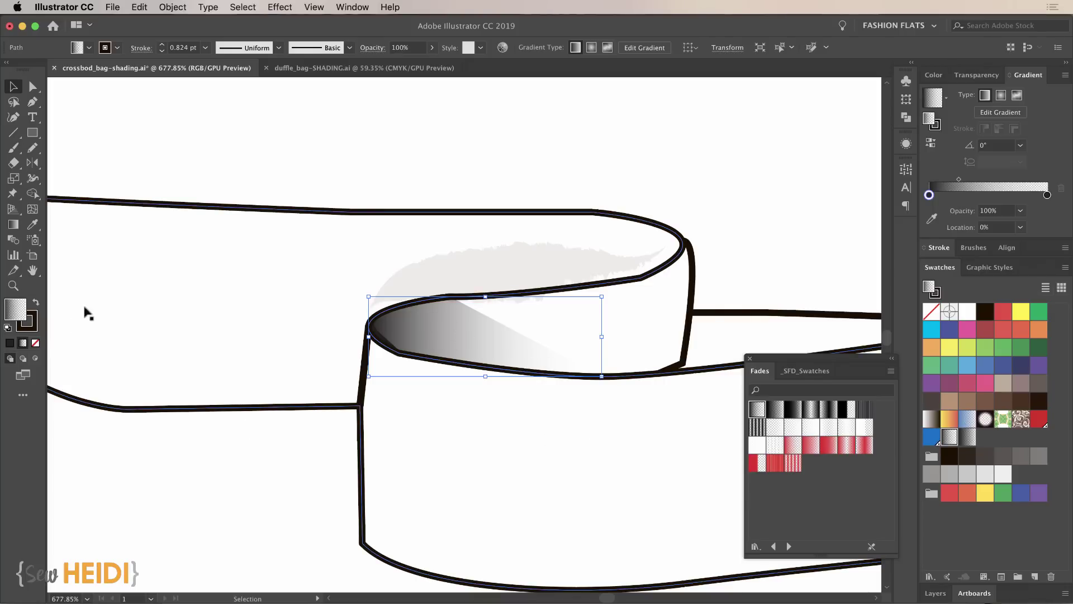
{"action": "left_click", "coordinate": [12, 225]}
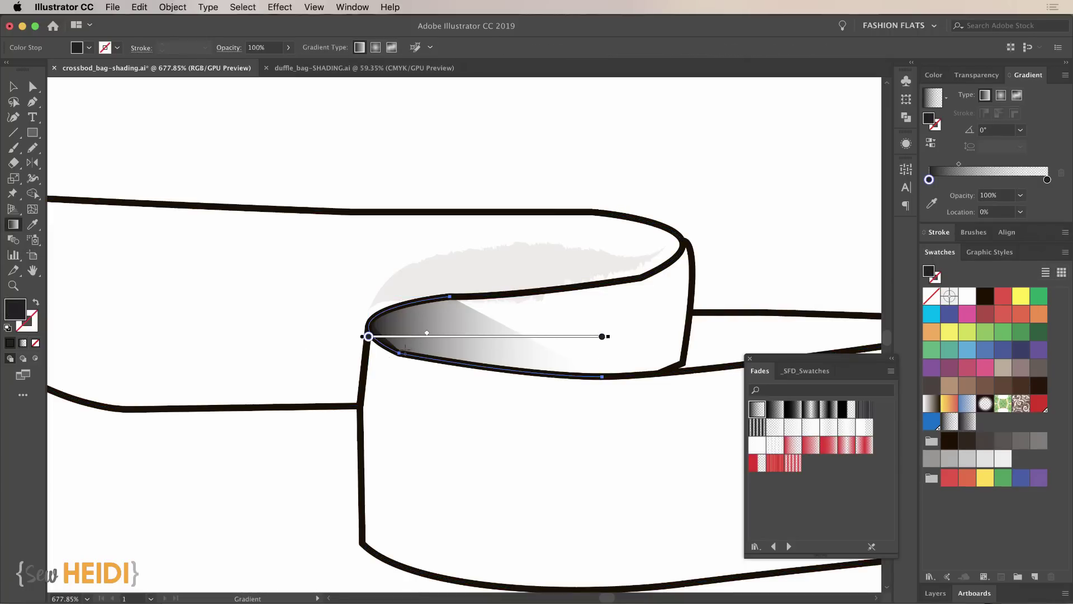
{"action": "mouse_move", "coordinate": [405, 350]}
{"action": "left_mouse_down"}
{"action": "mouse_move", "coordinate": [445, 335]}
{"action": "mouse_move", "coordinate": [456, 301]}
{"action": "mouse_move", "coordinate": [482, 308]}
{"action": "mouse_move", "coordinate": [493, 299]}
{"action": "mouse_move", "coordinate": [484, 295]}
{"action": "mouse_move", "coordinate": [535, 290]}
{"action": "mouse_move", "coordinate": [496, 316]}
{"action": "mouse_move", "coordinate": [574, 306]}
{"action": "mouse_move", "coordinate": [463, 304]}
{"action": "mouse_move", "coordinate": [491, 313]}
{"action": "mouse_move", "coordinate": [455, 296]}
{"action": "mouse_move", "coordinate": [548, 309]}
{"action": "mouse_move", "coordinate": [552, 320]}
{"action": "left_mouse_up"}
Extend the gradient-filled path from its upper end with a Pen tool segment along the fold's upper edge
{"action": "key", "text": "a"}
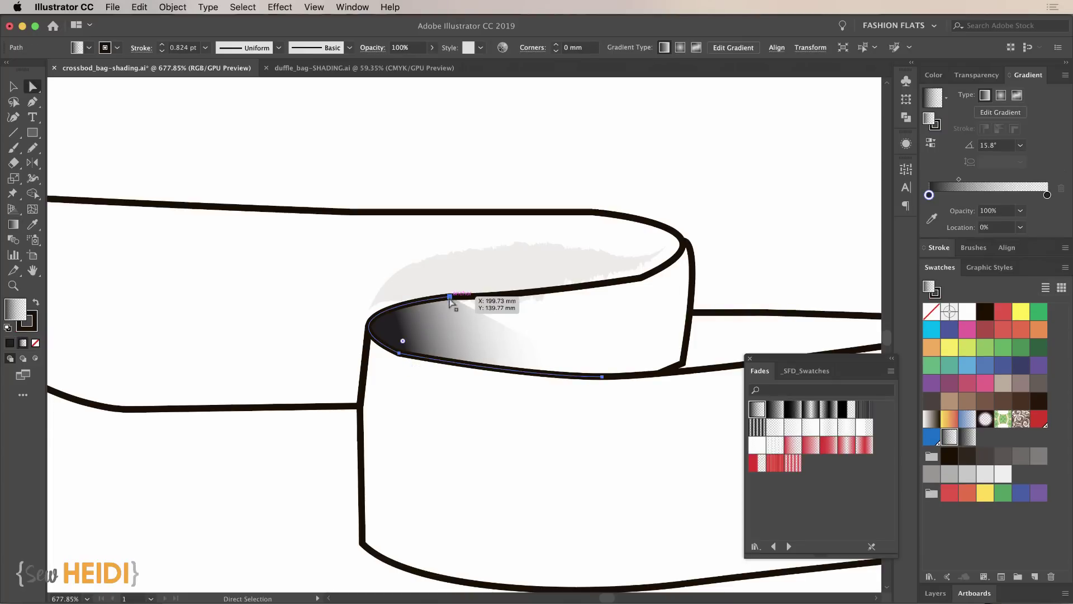
{"action": "left_click", "coordinate": [450, 297]}
{"action": "key", "text": "p"}
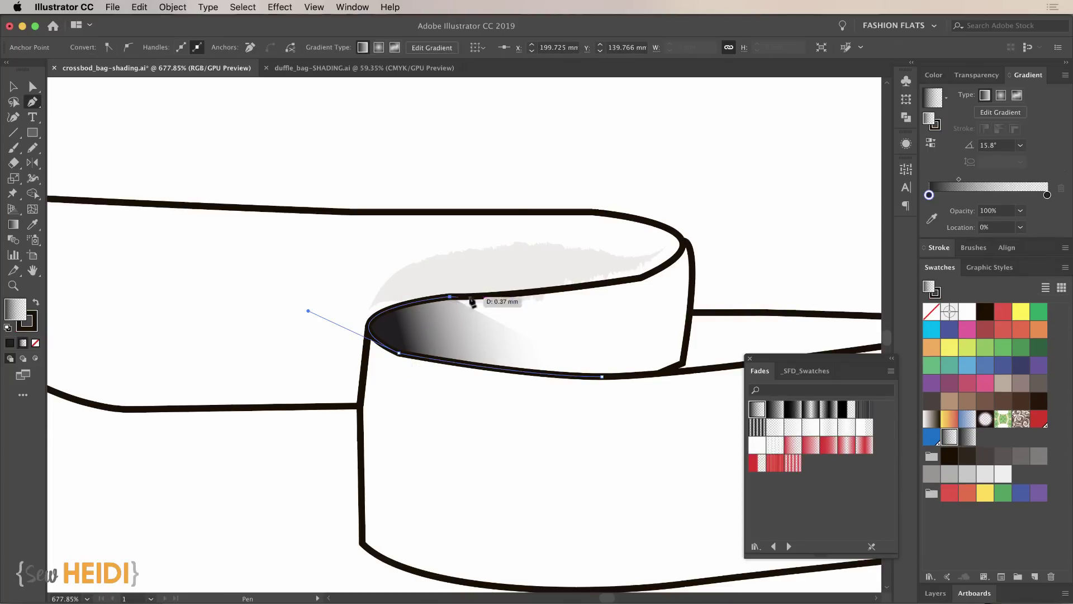
{"action": "left_click", "coordinate": [567, 288]}
{"action": "left_click", "coordinate": [270, 471], "text": "super"}
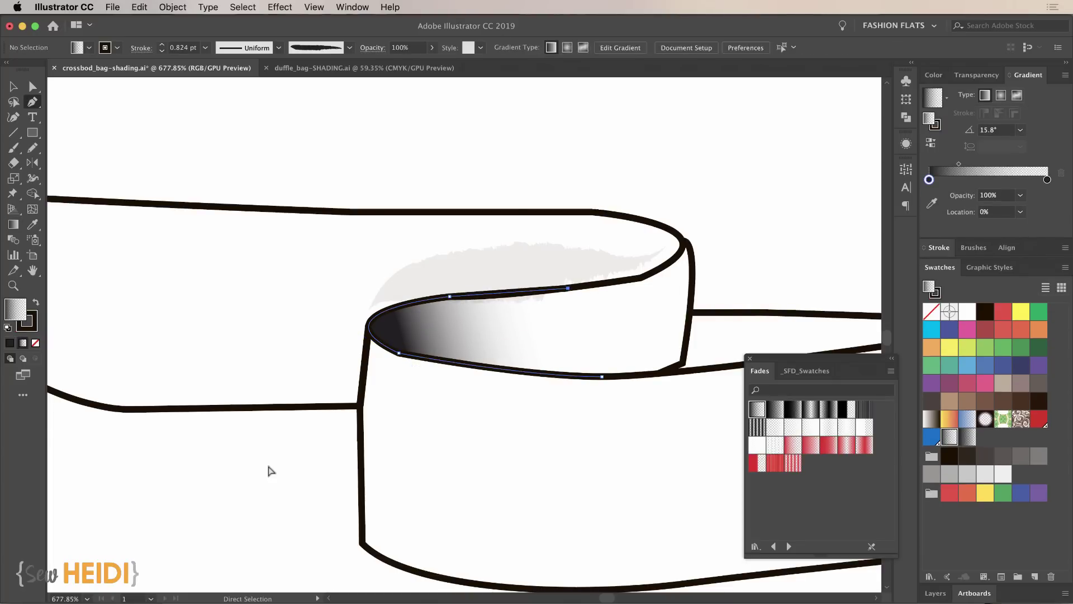
{"action": "key", "text": "v"}
Change the gradient's dark stop to the suggested web-safe colour and lower its black value to 30%
{"action": "left_click", "coordinate": [417, 320]}
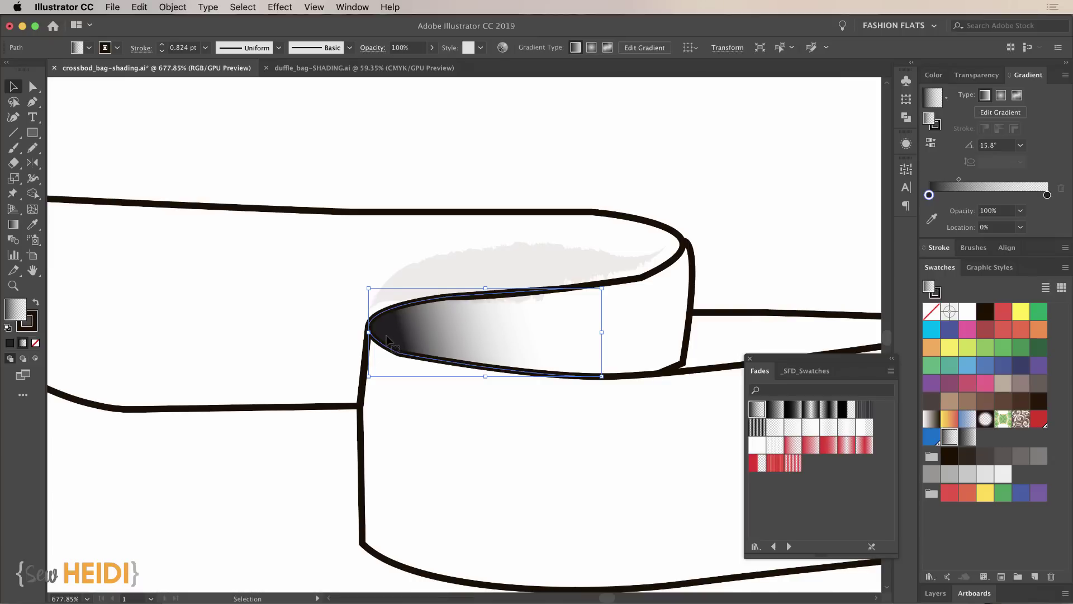
{"action": "double_click", "coordinate": [929, 194]}
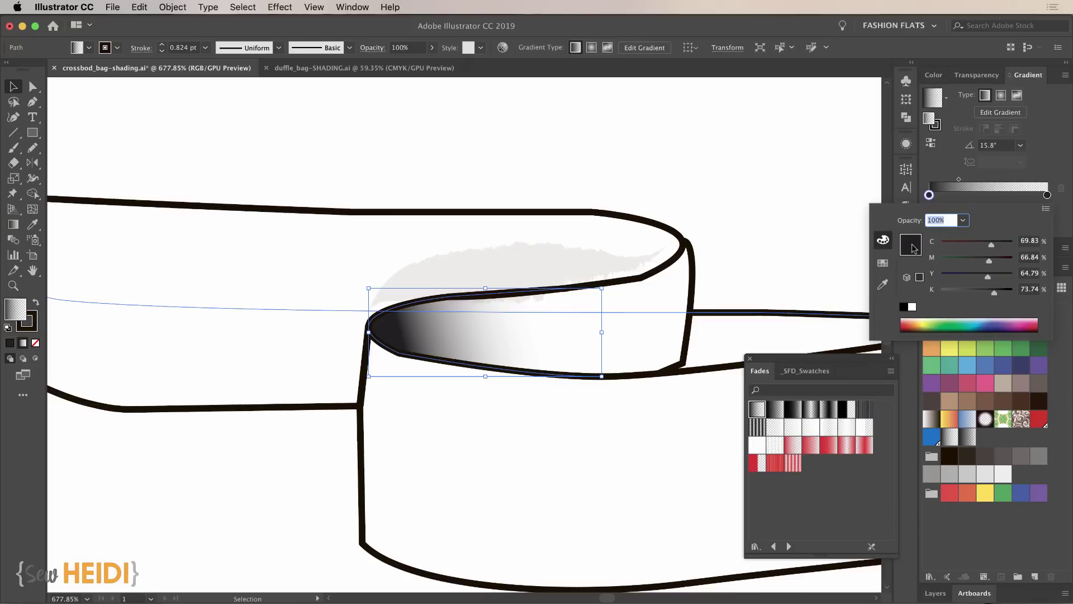
{"action": "left_click", "coordinate": [919, 278]}
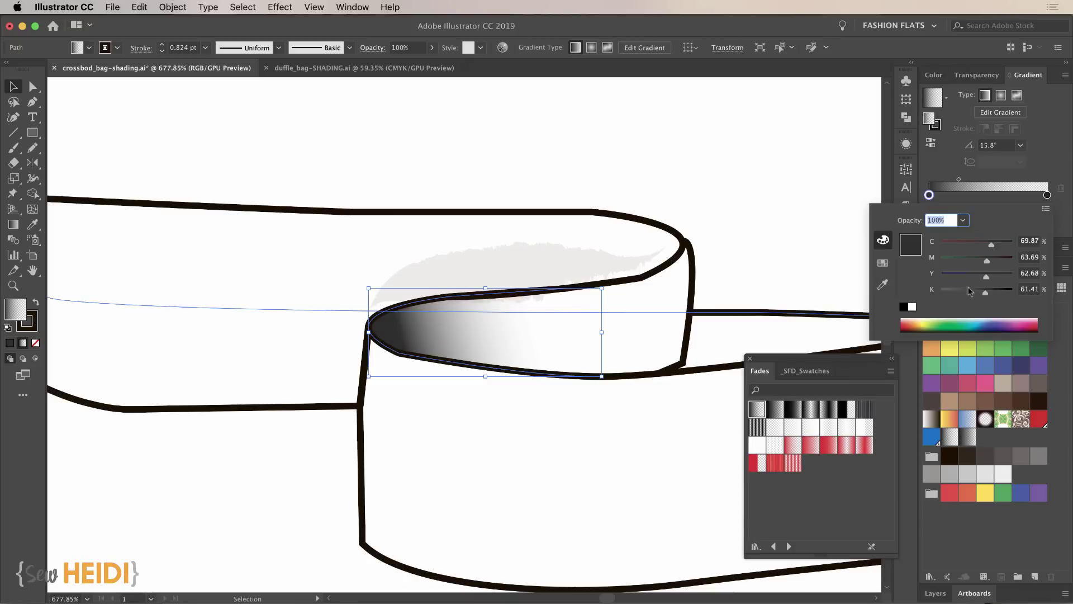
{"action": "left_click_drag", "start_coordinate": [984, 291], "coordinate": [971, 294]}
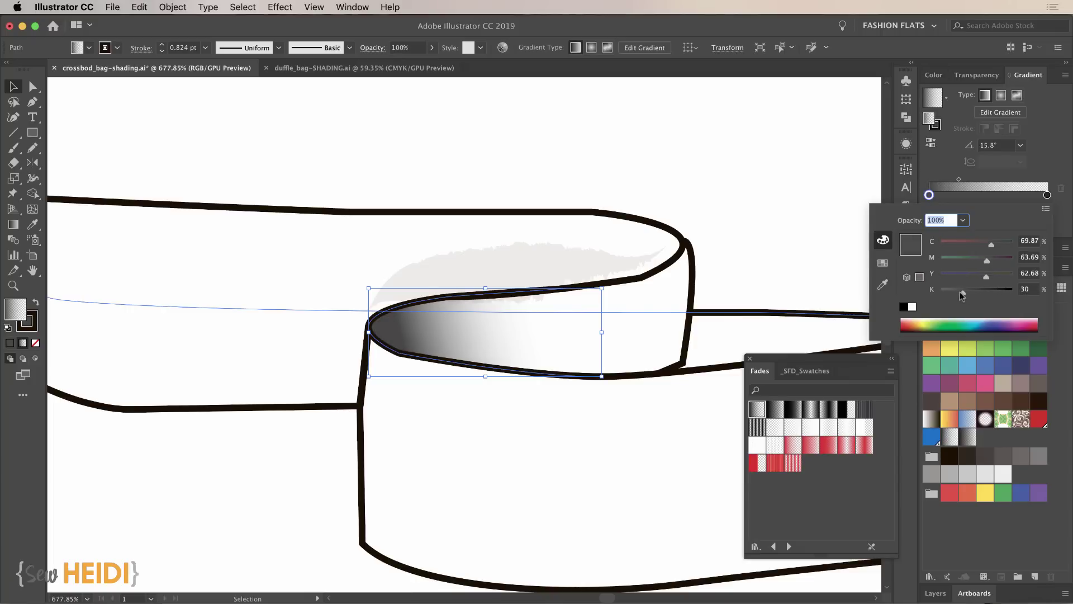
{"action": "key", "text": "Return"}
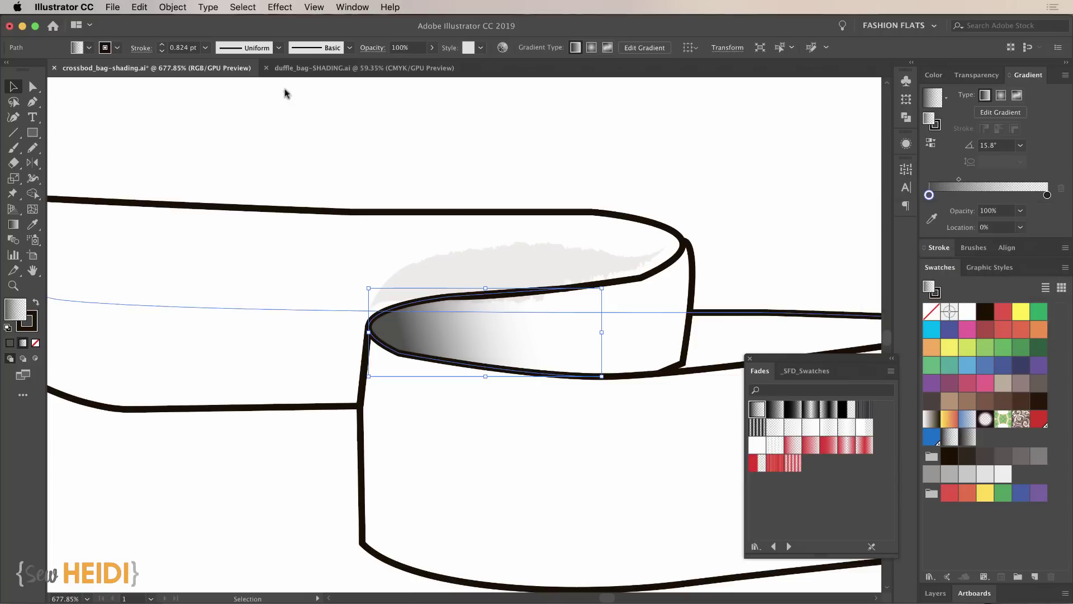
Set the gradient shadow's blending mode to Multiply and deselect it
{"action": "left_click", "coordinate": [372, 48]}
{"action": "left_click", "coordinate": [290, 69]}
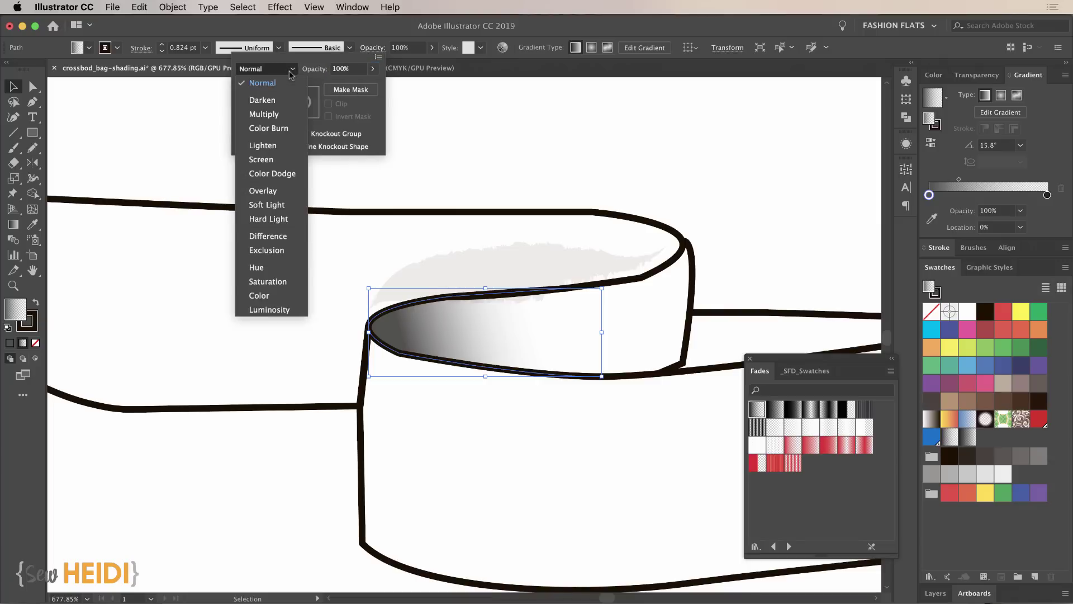
{"action": "left_click", "coordinate": [265, 114]}
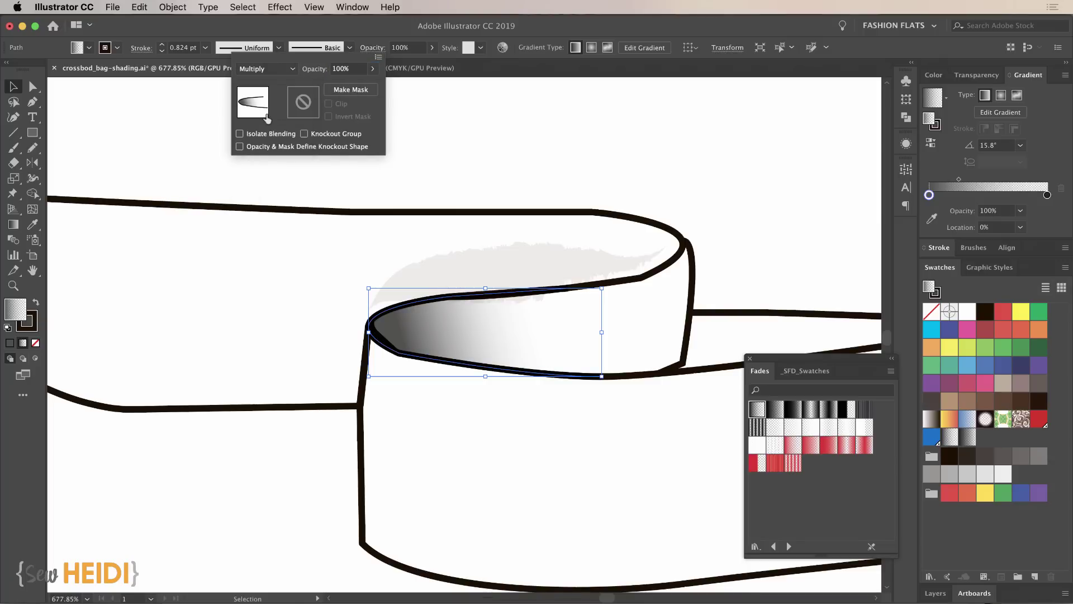
{"action": "left_click", "coordinate": [311, 523]}
{"action": "left_click", "coordinate": [309, 522]}
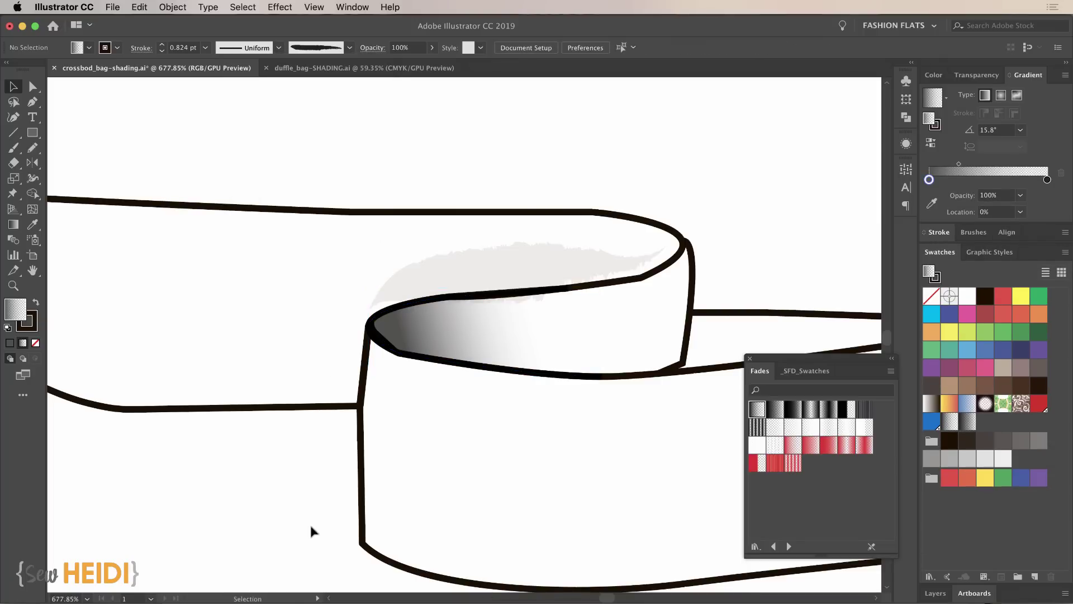
Remove the stroke from the gradient-filled fold shadow
{"action": "key", "text": "a"}
{"action": "left_click", "coordinate": [442, 332]}
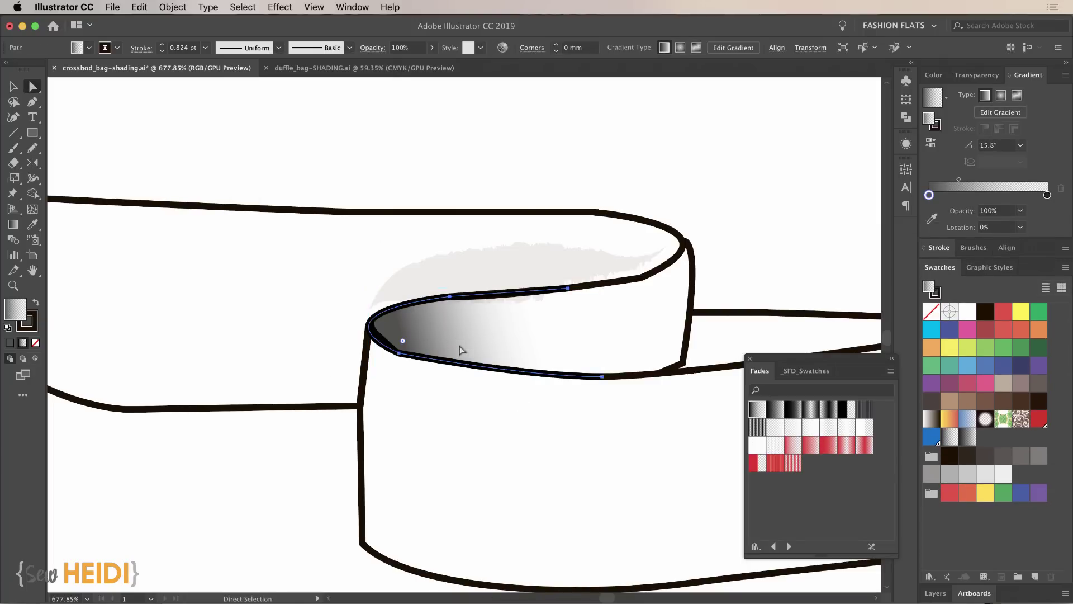
{"action": "left_click", "coordinate": [99, 338], "text": "shift"}
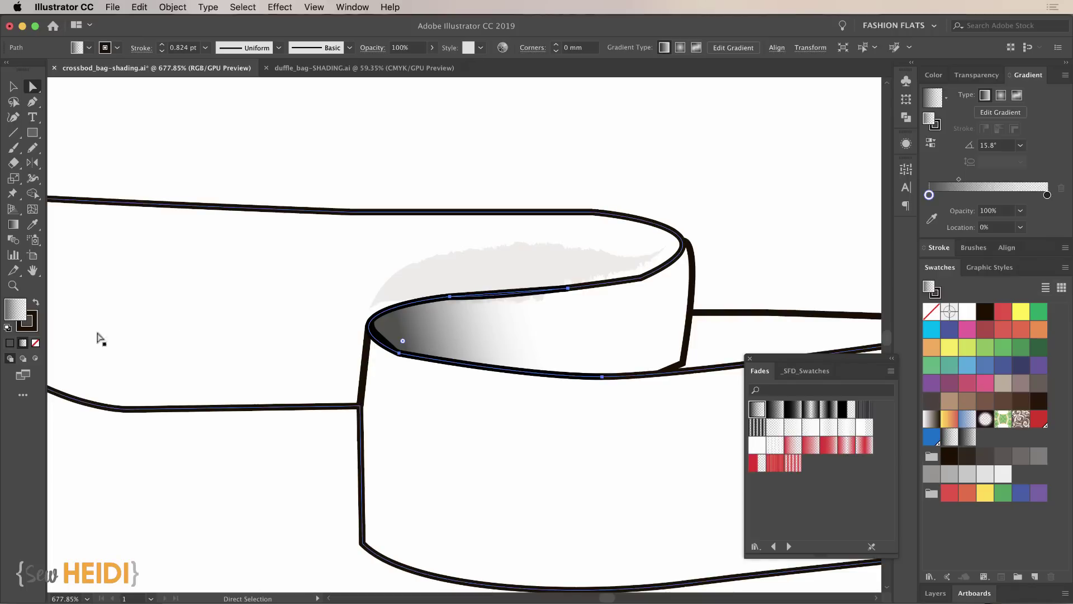
{"action": "left_click", "coordinate": [34, 328]}
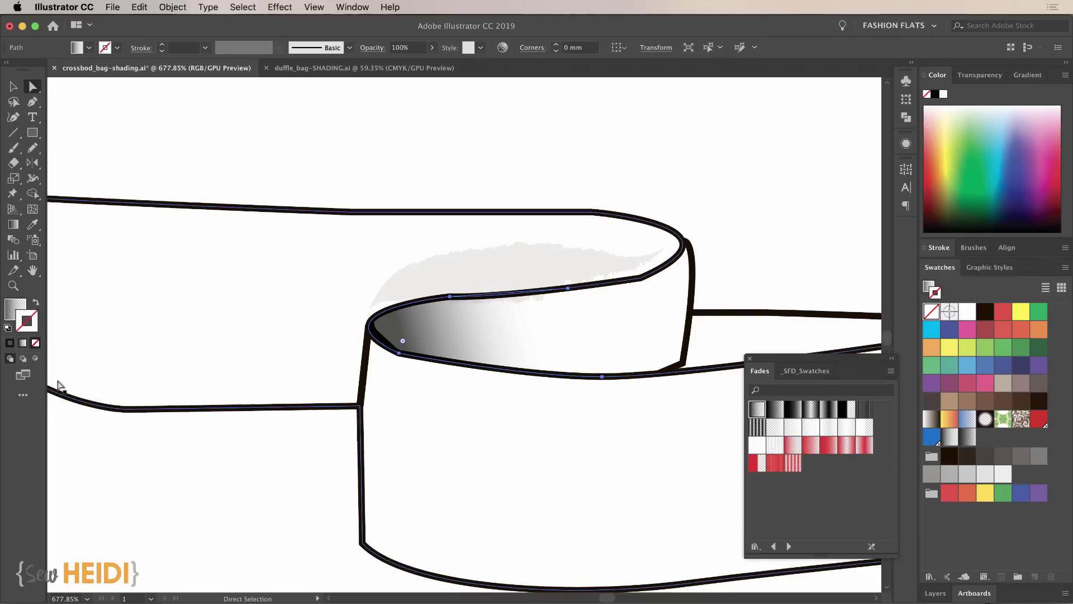
Save the gradient-filled strap fold shadow as a new graphic style and deselect the shape
{"action": "left_click", "coordinate": [15, 309]}
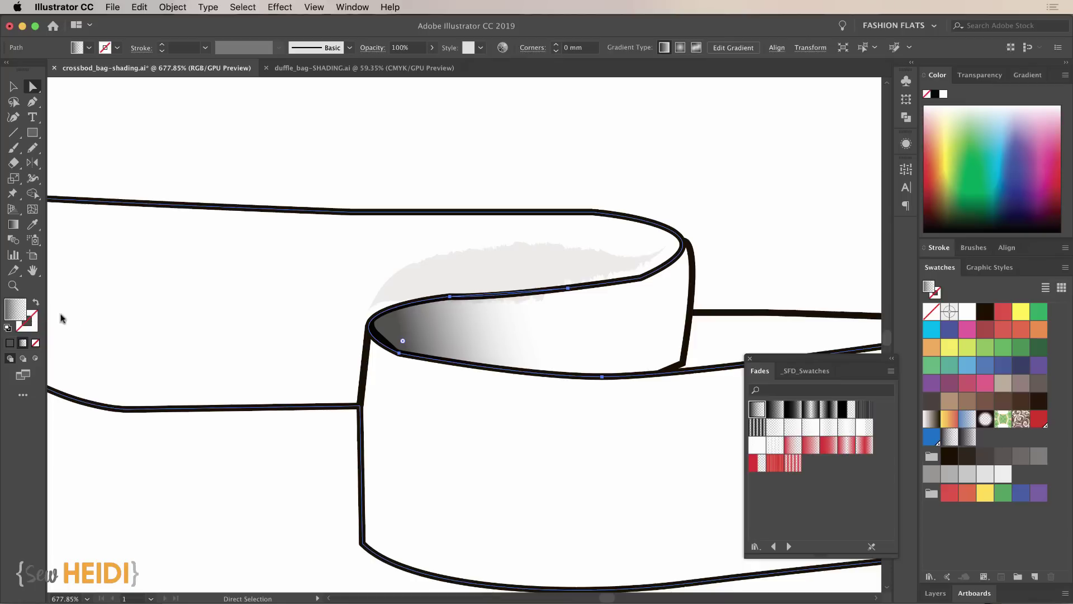
{"action": "left_click", "coordinate": [986, 269]}
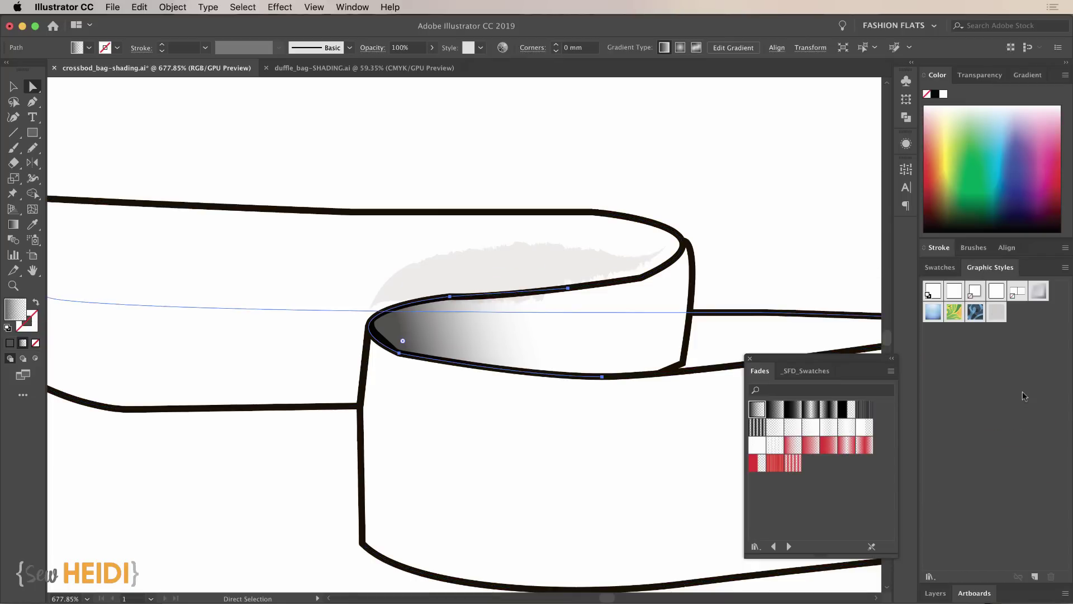
{"action": "left_click", "coordinate": [1035, 577]}
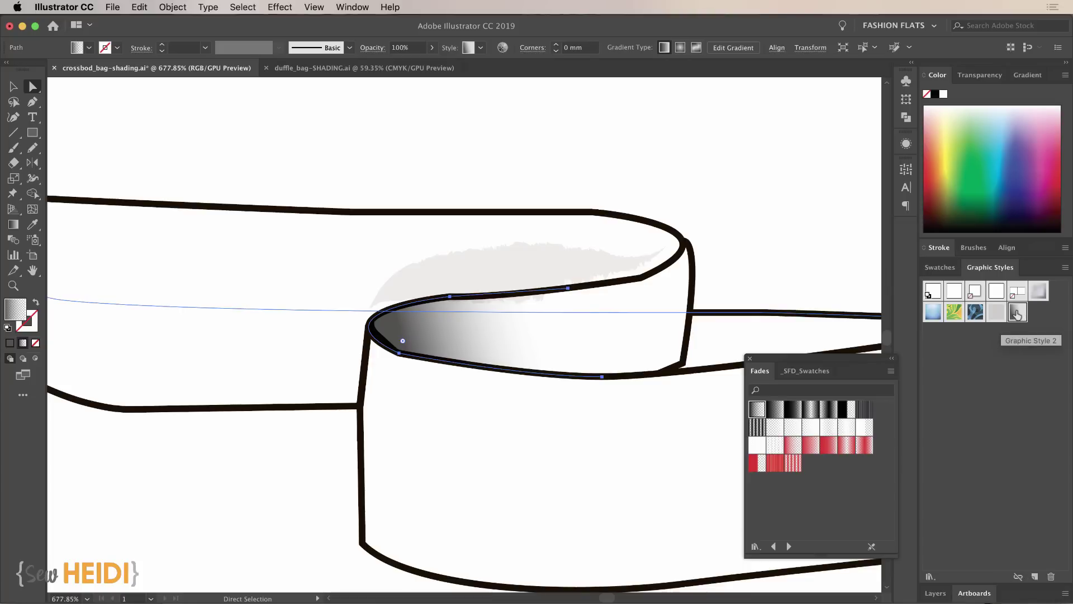
{"action": "left_click", "coordinate": [299, 460]}
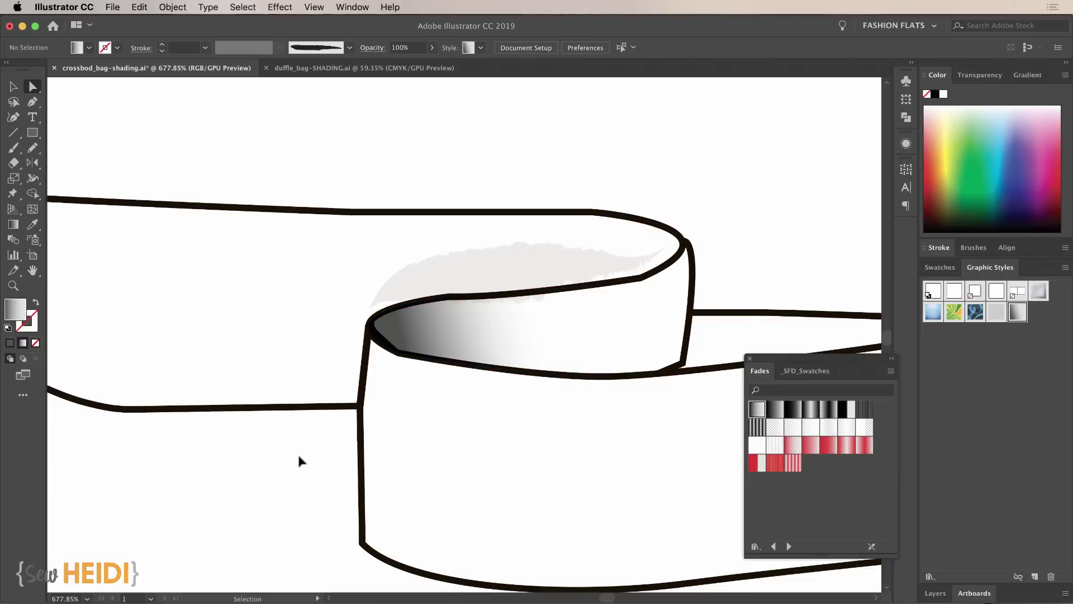
Save the tapered art-brush shadow just above the strap fold as a new graphic style and deselect it
{"action": "key", "text": "super+minus"}
{"action": "key", "text": "super+1"}
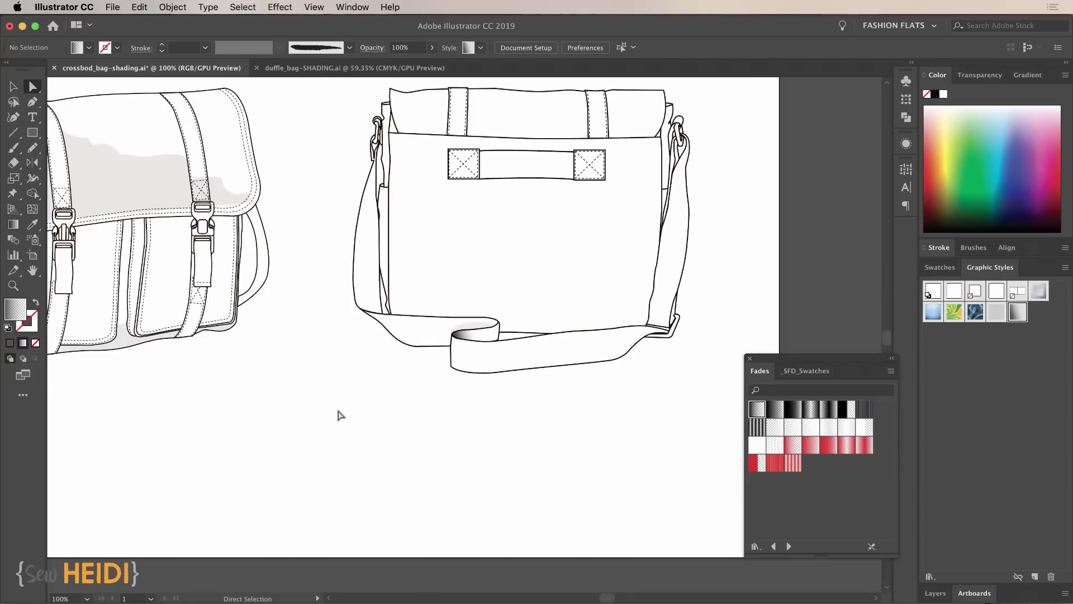
{"action": "scroll", "coordinate": [339, 414], "scroll_direction": "left", "scroll_amount": 5}
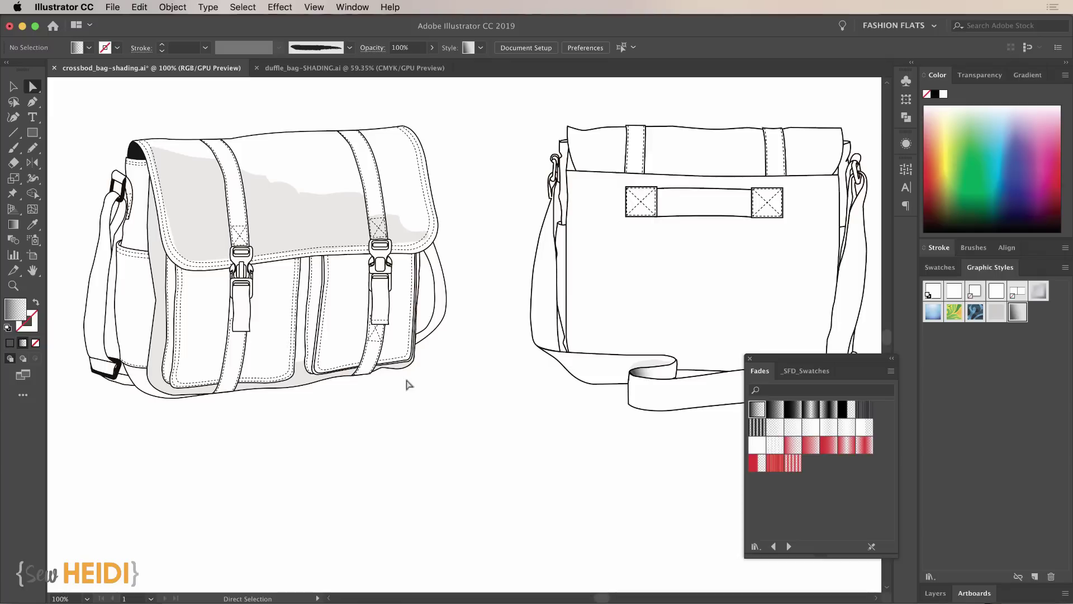
{"action": "scroll", "coordinate": [509, 450], "scroll_direction": "right", "scroll_amount": 3}
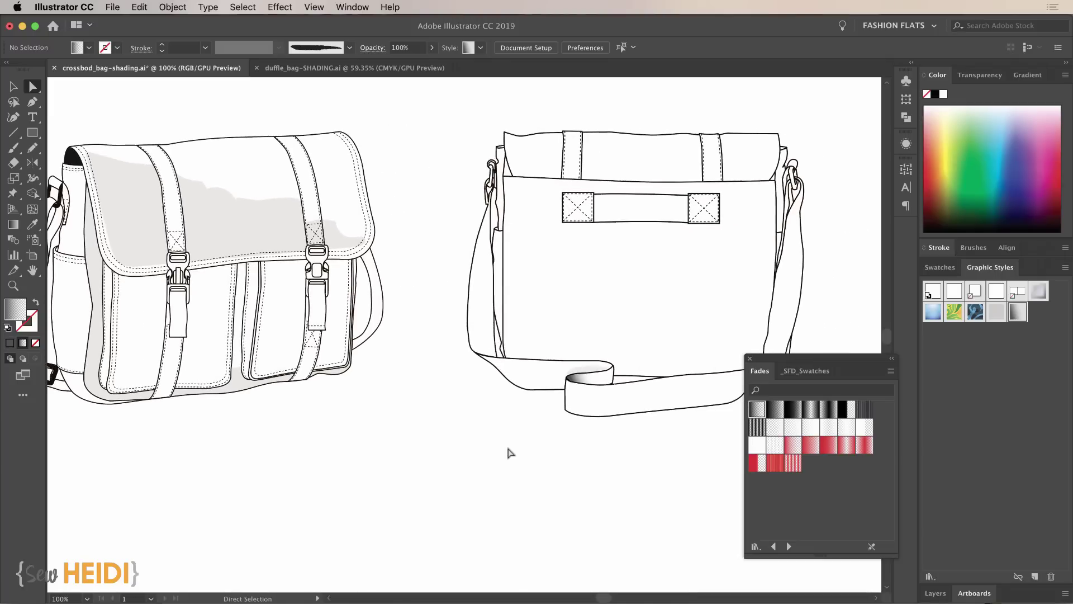
{"action": "left_click", "coordinate": [592, 374]}
{"action": "left_click", "coordinate": [587, 450]}
{"action": "left_click_drag", "start_coordinate": [545, 327], "coordinate": [652, 439]}
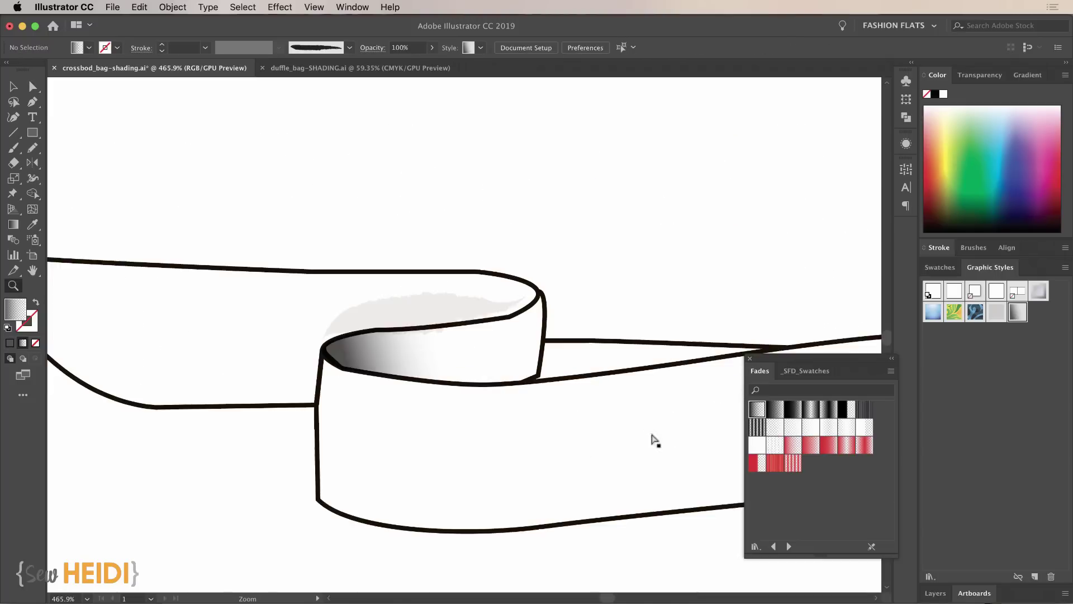
{"action": "left_click", "coordinate": [471, 317]}
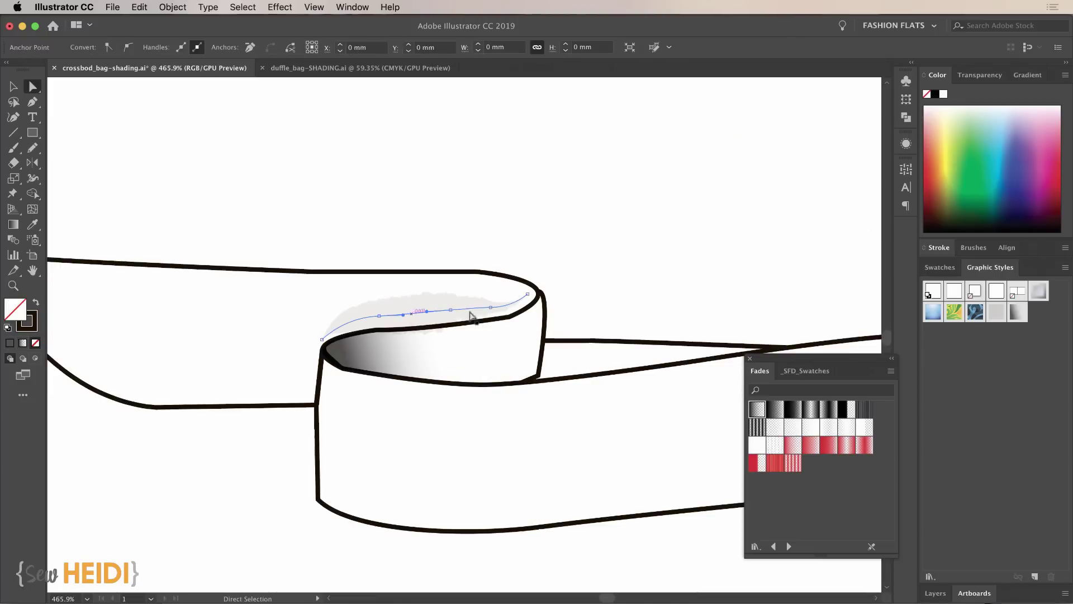
{"action": "left_click", "coordinate": [1035, 576]}
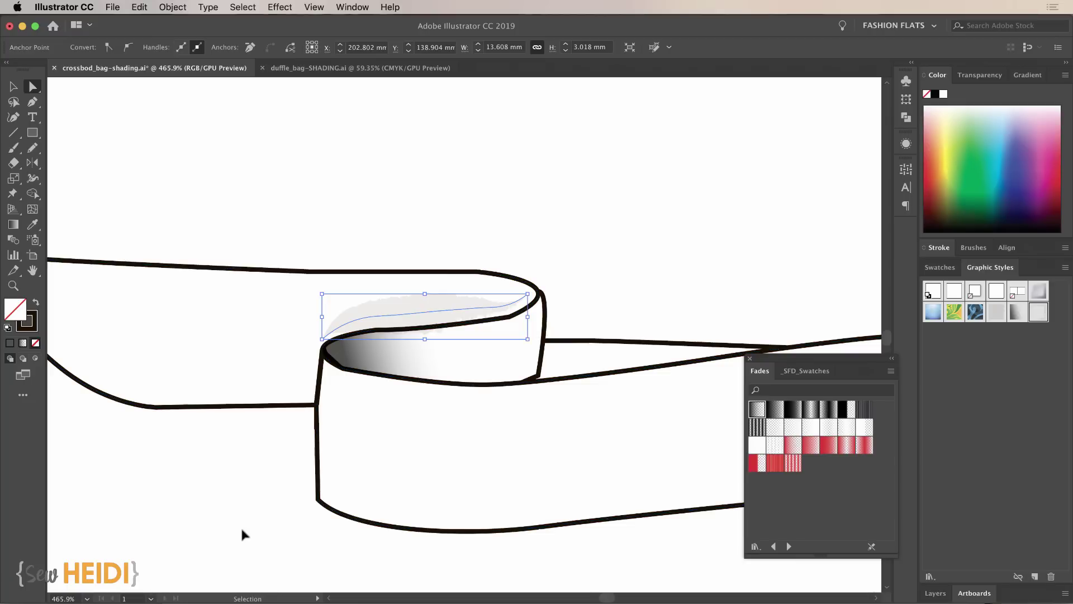
{"action": "key", "text": "super+shift+a"}
Switch to duffle_bag-SHADING.ai, close the Fades swatch library and frame the green polka-dot duffle artboard
{"action": "key", "text": "super+minus"}
{"action": "key", "text": "super+minus"}
{"action": "key", "text": "super+minus"}
{"action": "key", "text": "super+minus"}
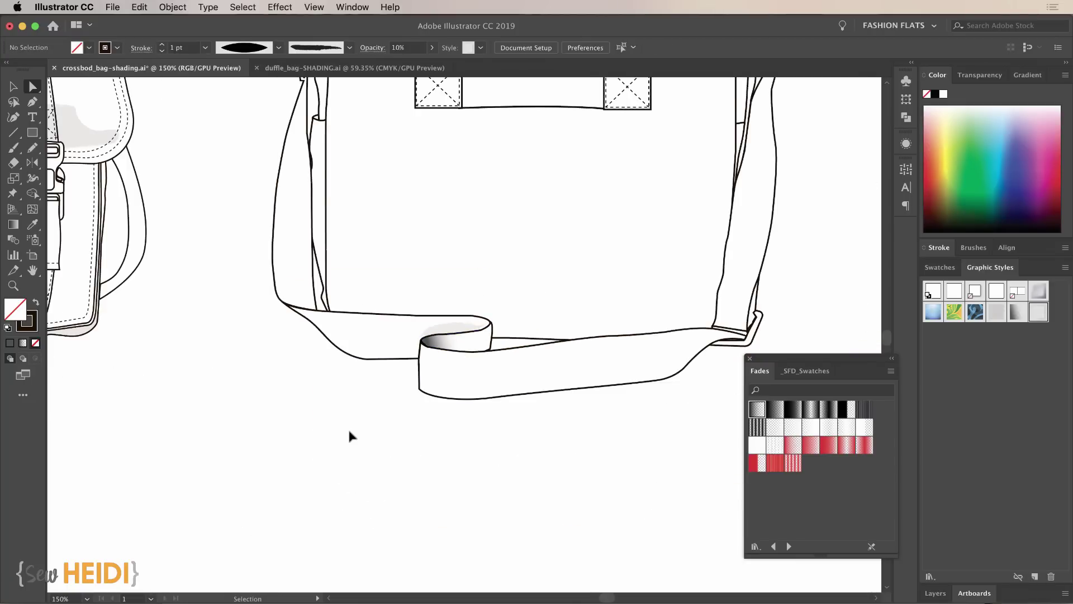
{"action": "key", "text": "super+minus"}
{"action": "key", "text": "super+minus"}
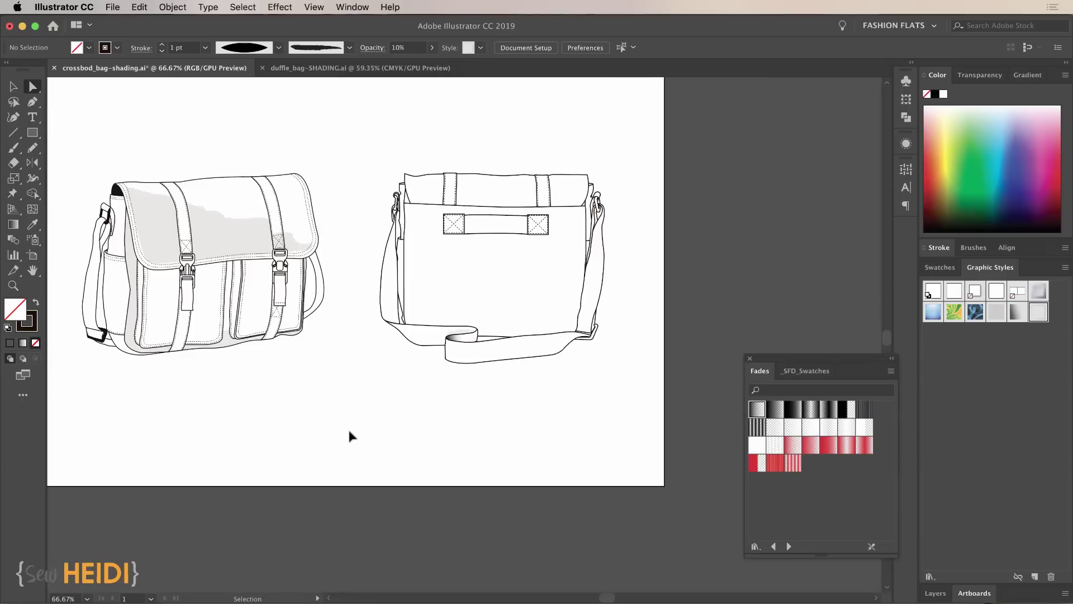
{"action": "scroll", "coordinate": [349, 431], "scroll_direction": "left", "scroll_amount": 5}
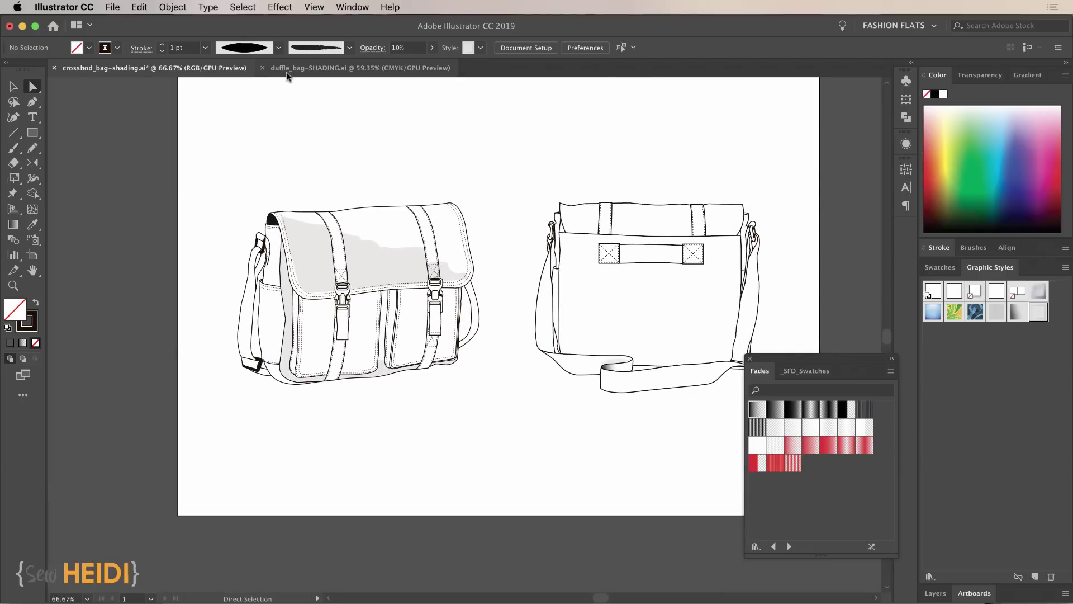
{"action": "left_click", "coordinate": [292, 69]}
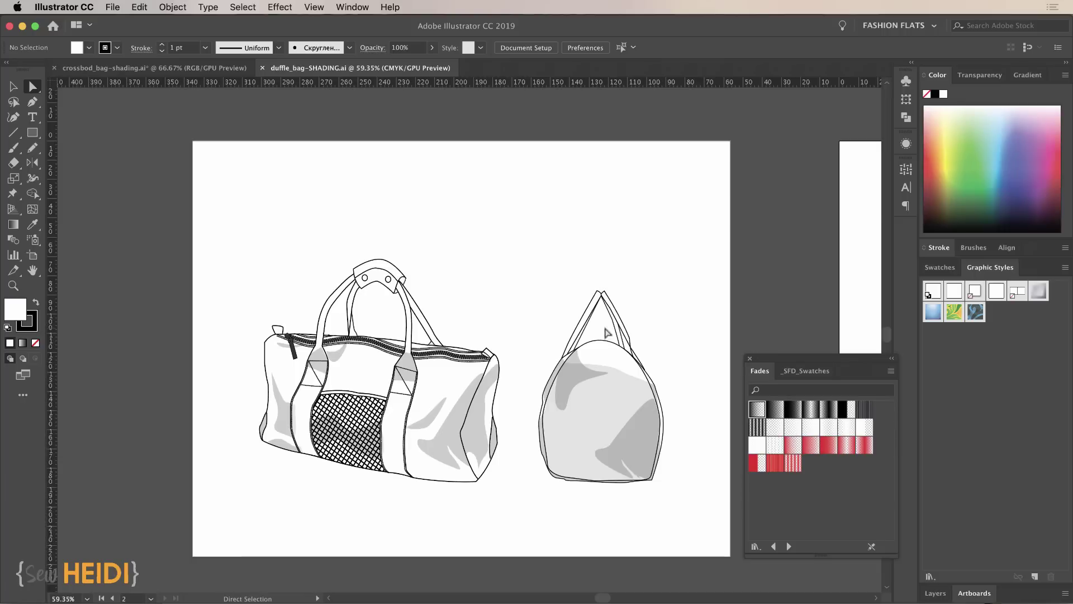
{"action": "left_click", "coordinate": [751, 358]}
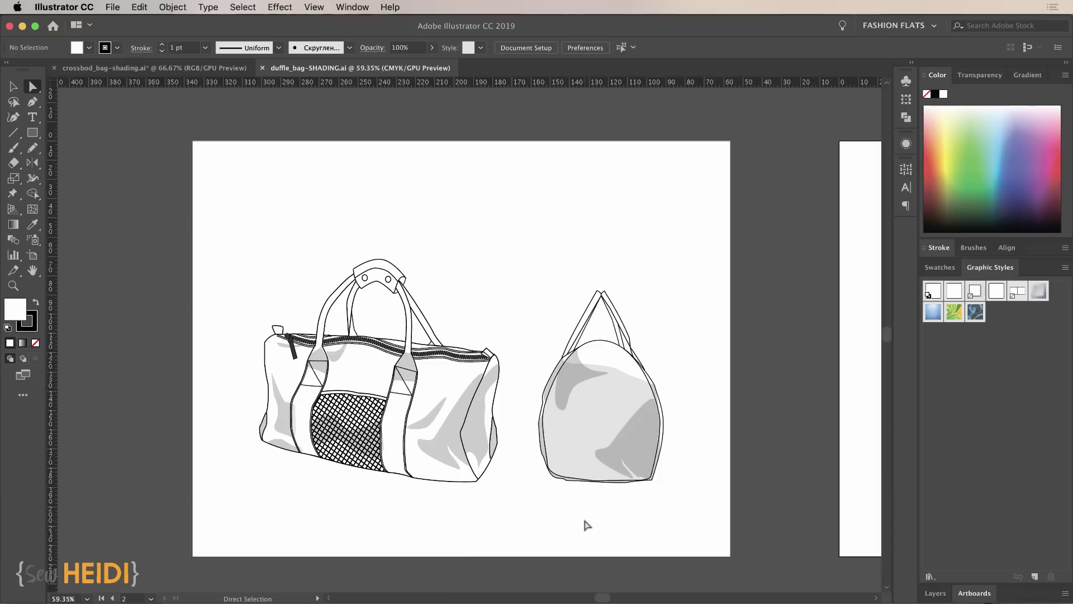
{"action": "scroll", "coordinate": [643, 514], "scroll_direction": "right", "scroll_amount": 15}
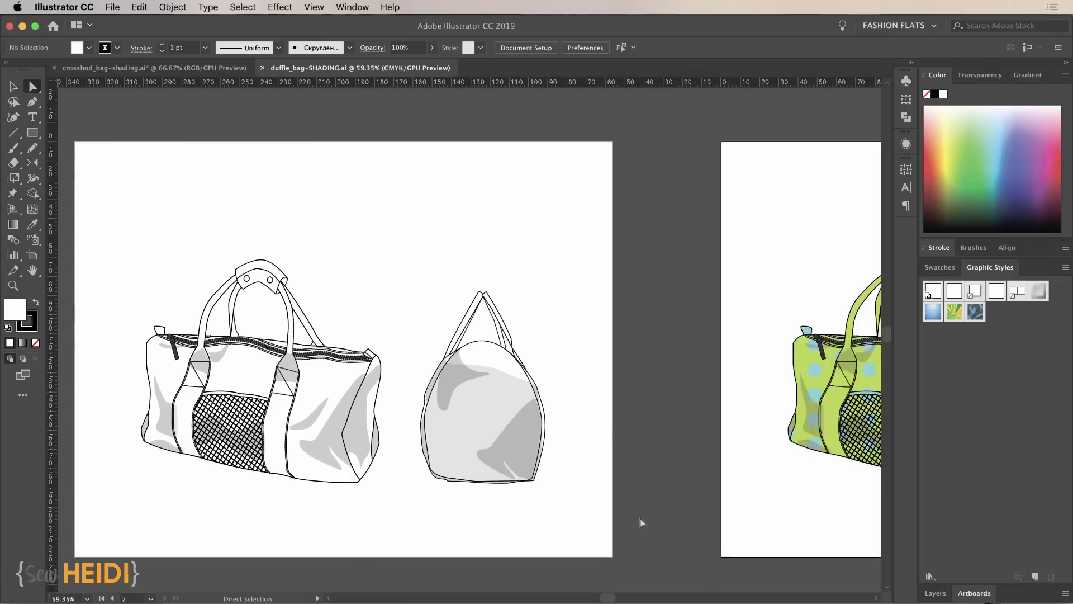
{"action": "key", "text": "z"}
{"action": "left_click_drag", "start_coordinate": [270, 206], "coordinate": [774, 562]}
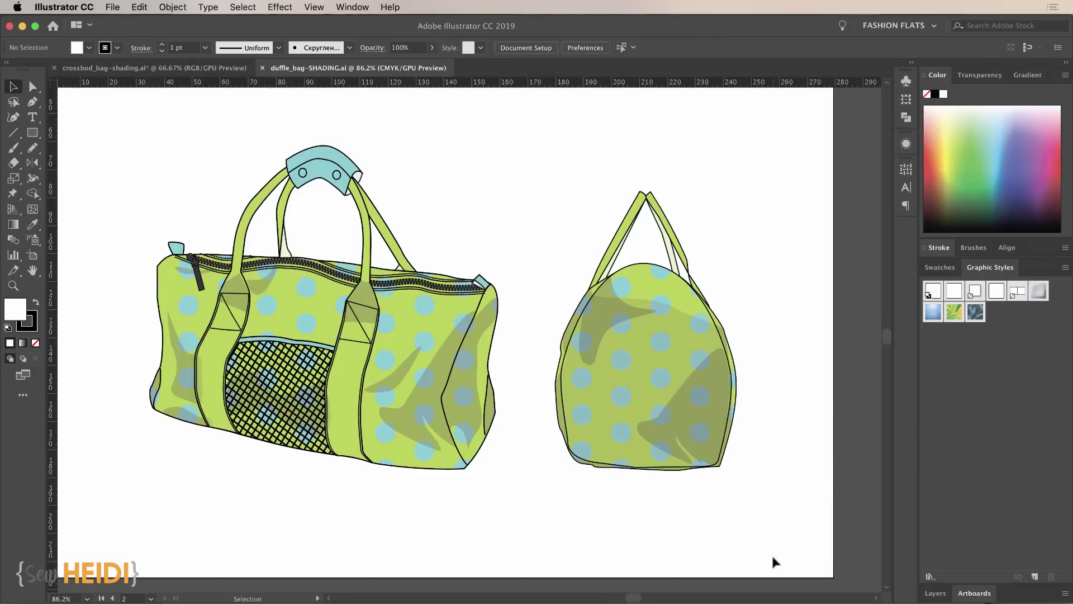
Check the opacity of the large shadow shape near the end of the polka-dot duffle bag
{"action": "key", "text": "a"}
{"action": "left_click", "coordinate": [428, 388]}
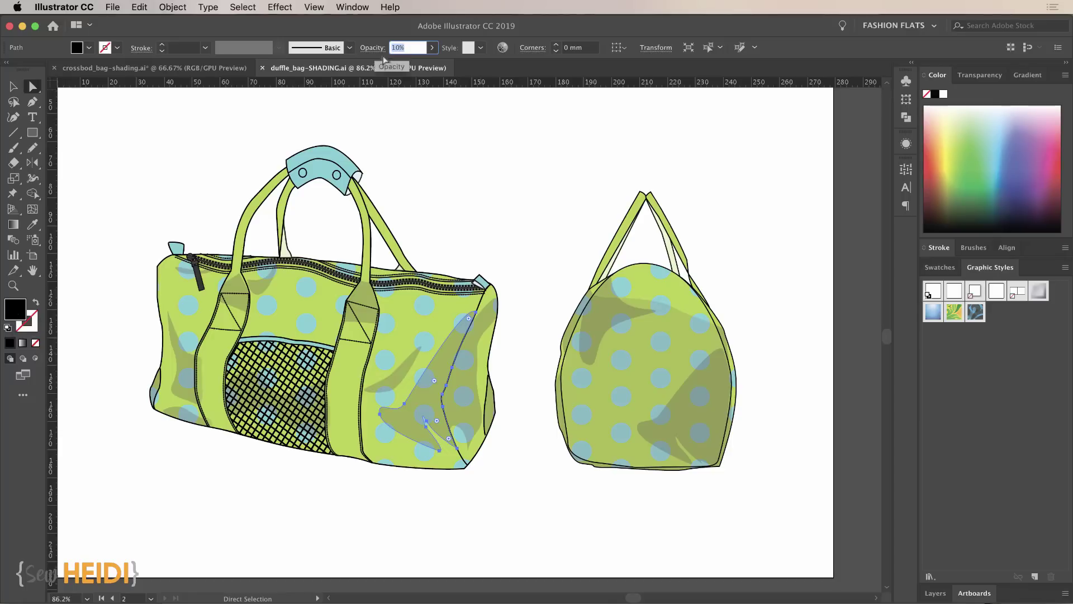
{"action": "left_click", "coordinate": [529, 207]}
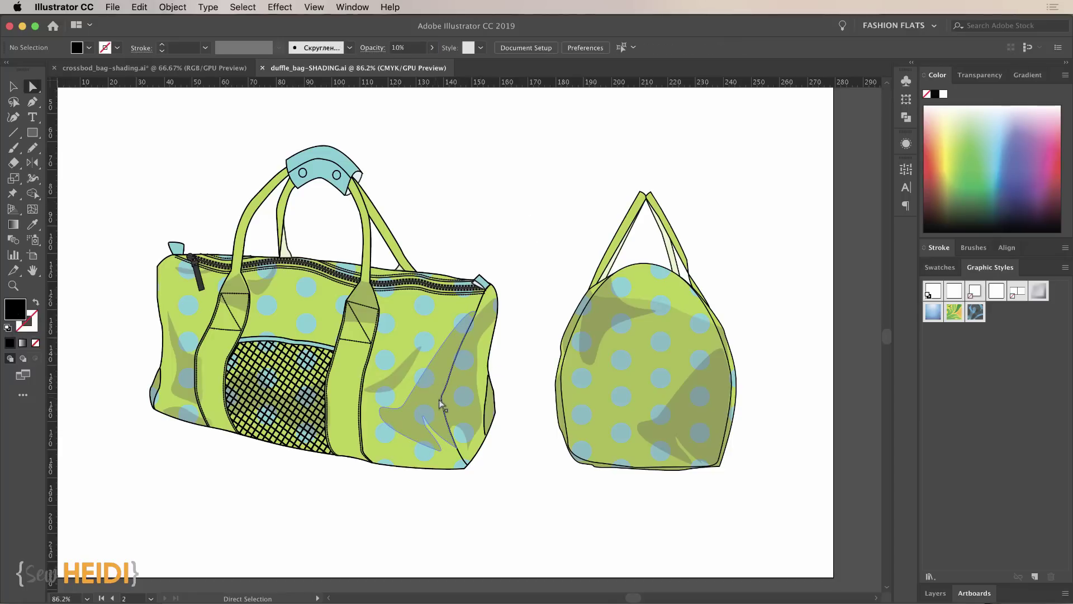
Isolate the polka-dot duffle group and select all shapes with the same fill colour as the large black shadow
{"action": "mouse_move", "coordinate": [440, 404]}
{"action": "left_mouse_down"}
{"action": "mouse_move", "coordinate": [463, 410]}
{"action": "mouse_move", "coordinate": [486, 444]}
{"action": "left_mouse_up"}
{"action": "key", "text": "v"}
{"action": "left_click", "coordinate": [350, 323]}
{"action": "double_click", "coordinate": [351, 324]}
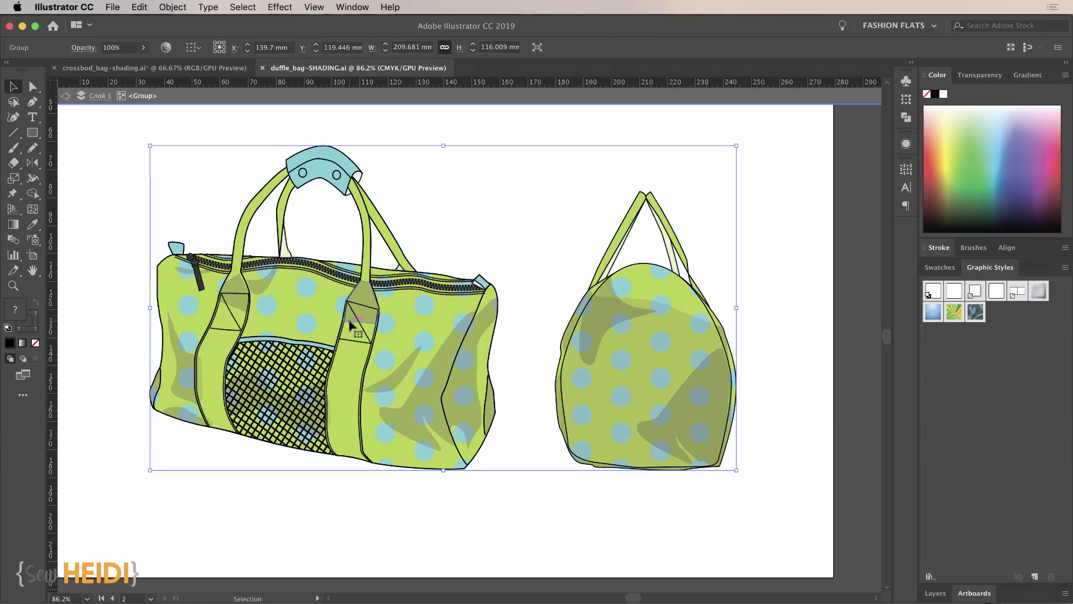
{"action": "key", "text": "super+shift+a"}
{"action": "key", "text": "a"}
{"action": "left_click", "coordinate": [424, 403]}
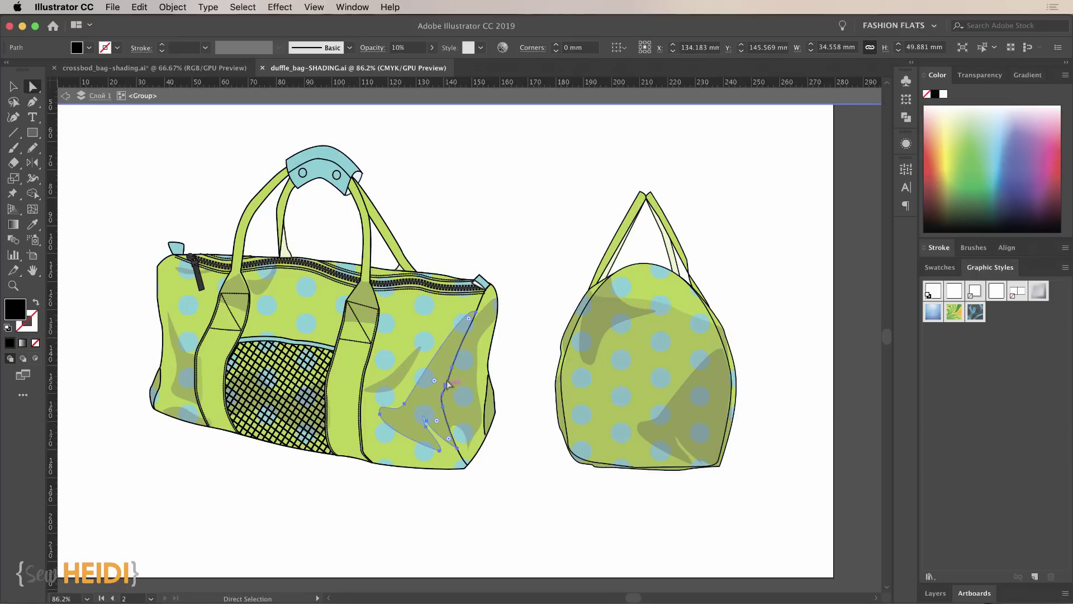
{"action": "left_click", "coordinate": [245, 9]}
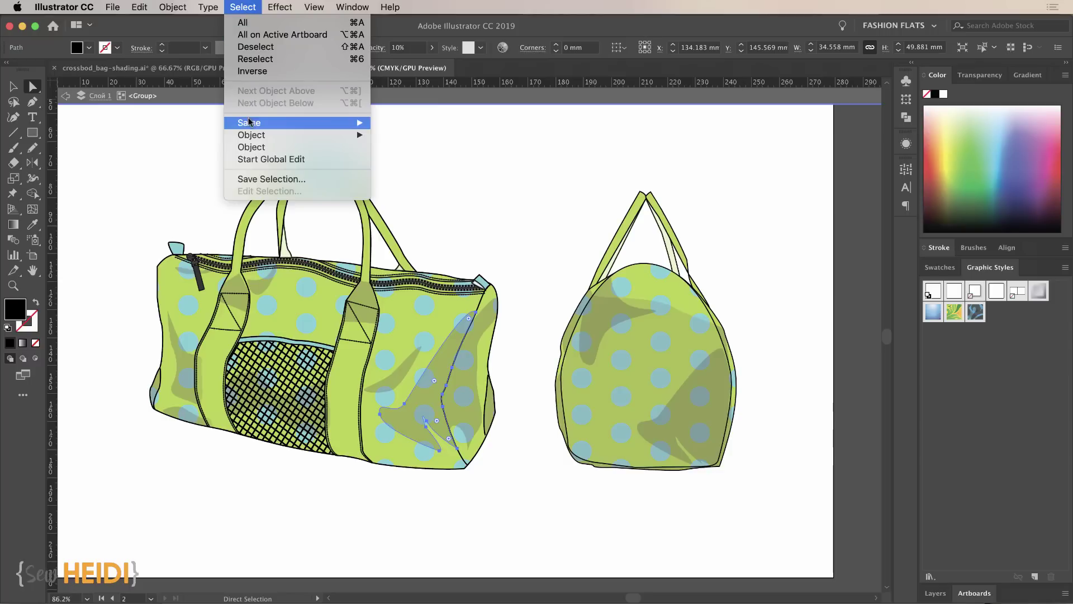
{"action": "mouse_move", "coordinate": [249, 124]}
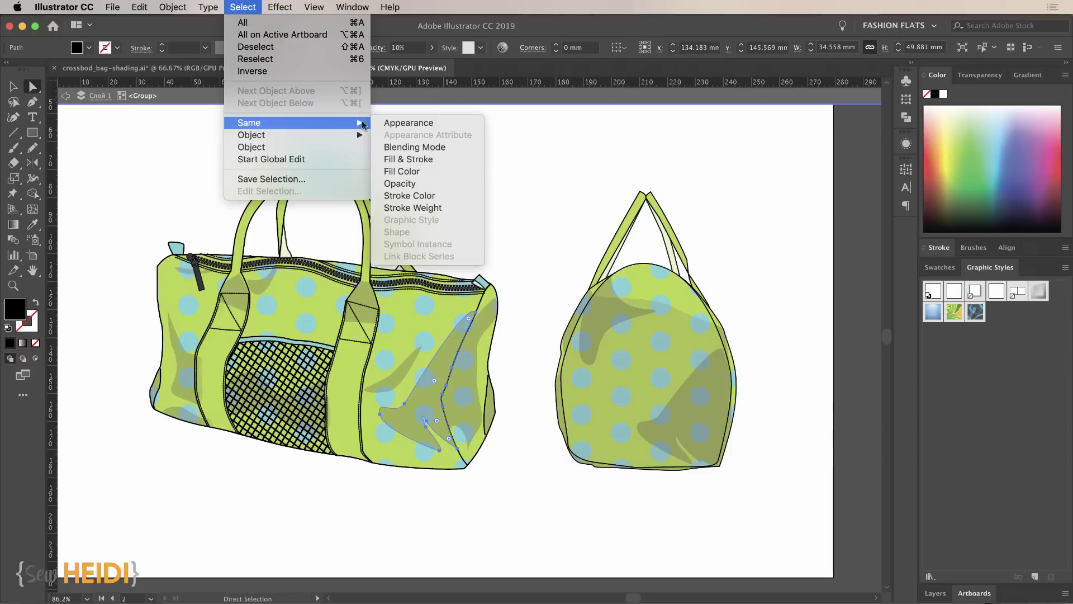
{"action": "left_click", "coordinate": [415, 171]}
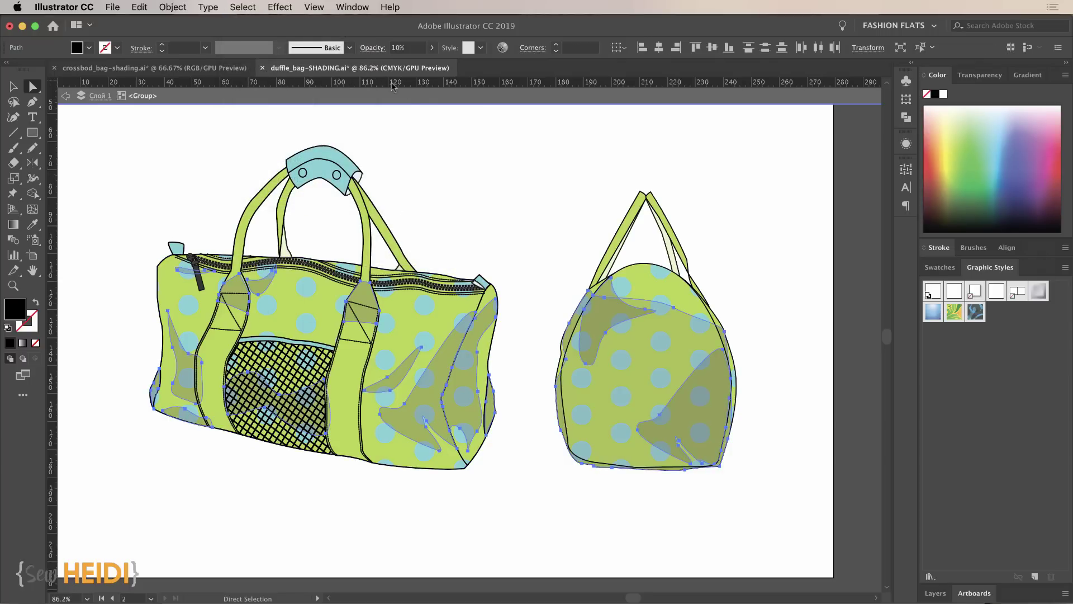
Set the blending mode of all selected duffle shadows to Multiply
{"action": "left_click", "coordinate": [373, 47]}
{"action": "left_click", "coordinate": [274, 72]}
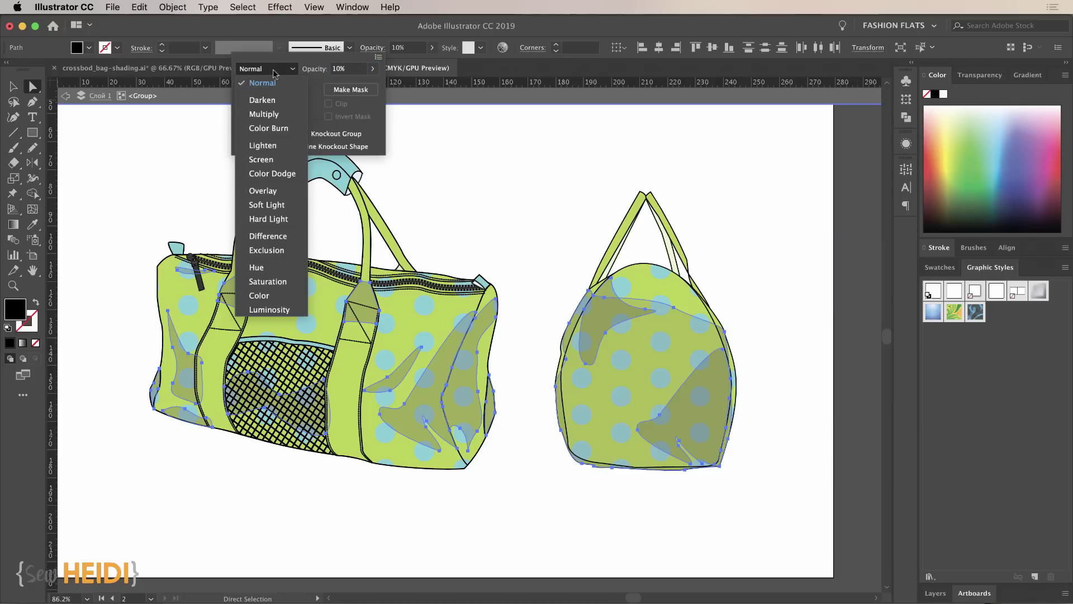
{"action": "left_click", "coordinate": [268, 115]}
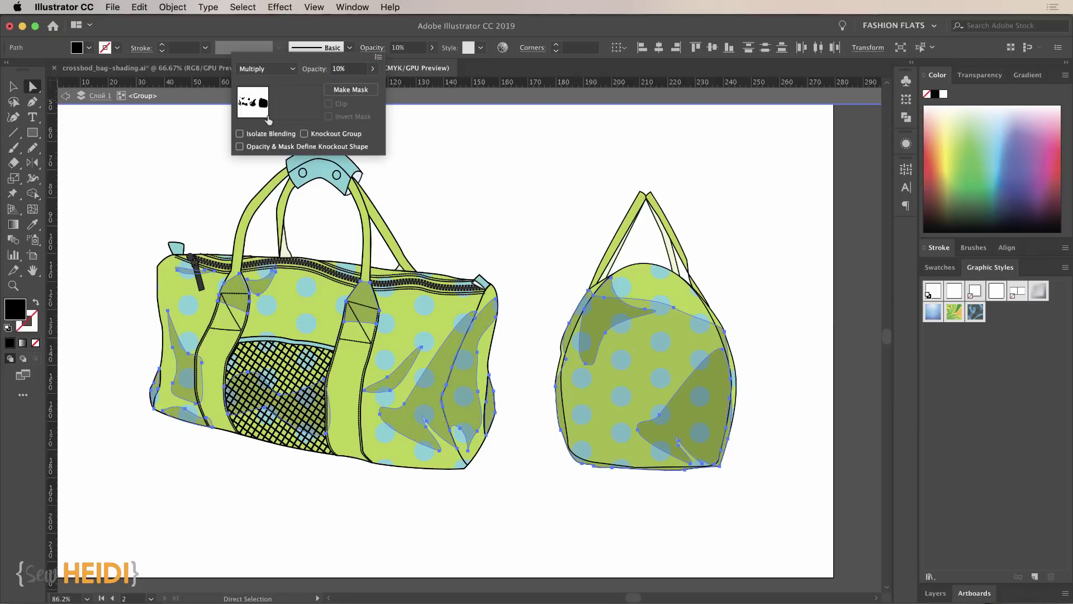
Try the Overlay blending mode on the selected shadows, and return them to Multiply
{"action": "left_click", "coordinate": [274, 72]}
{"action": "left_click", "coordinate": [268, 191]}
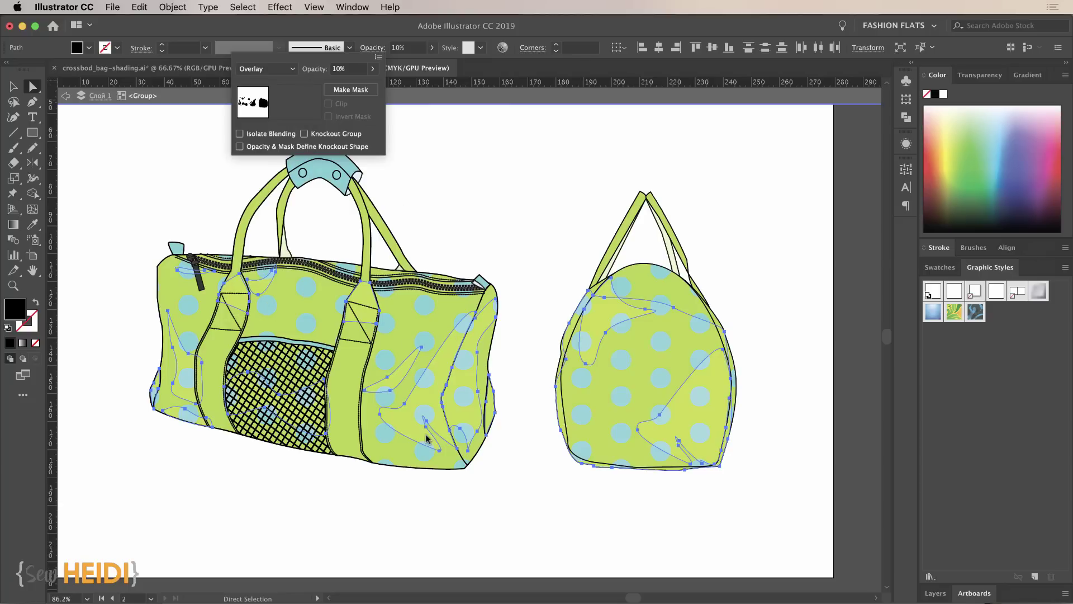
{"action": "left_click", "coordinate": [267, 68]}
{"action": "left_click", "coordinate": [264, 114]}
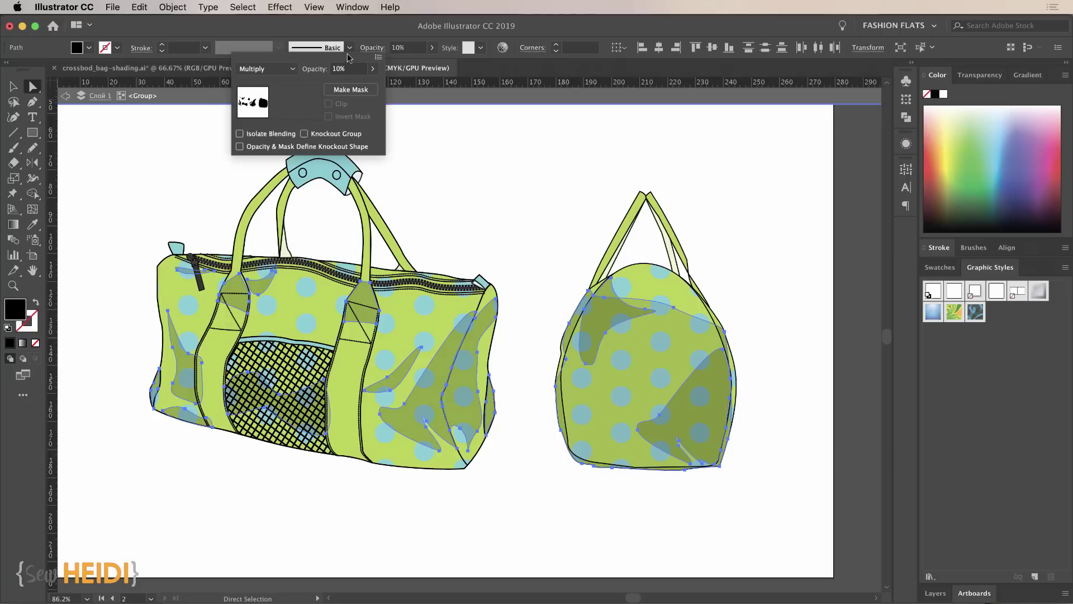
Lower the opacity of the multiplied duffle shadows to 5% and deselect them
{"action": "left_click", "coordinate": [351, 68]}
{"action": "key", "text": "Down"}
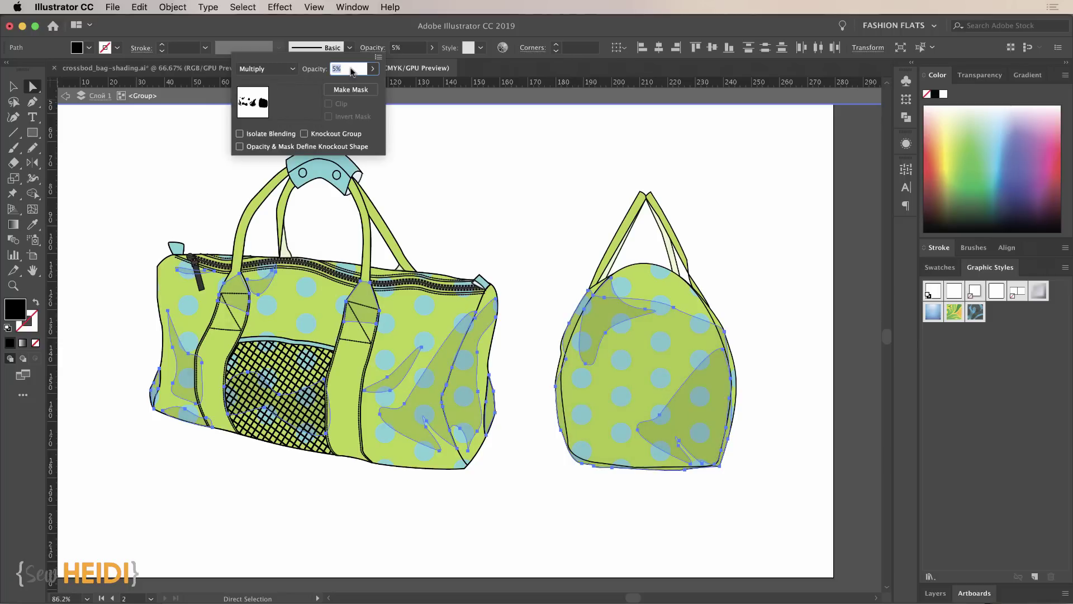
{"action": "left_click", "coordinate": [454, 157]}
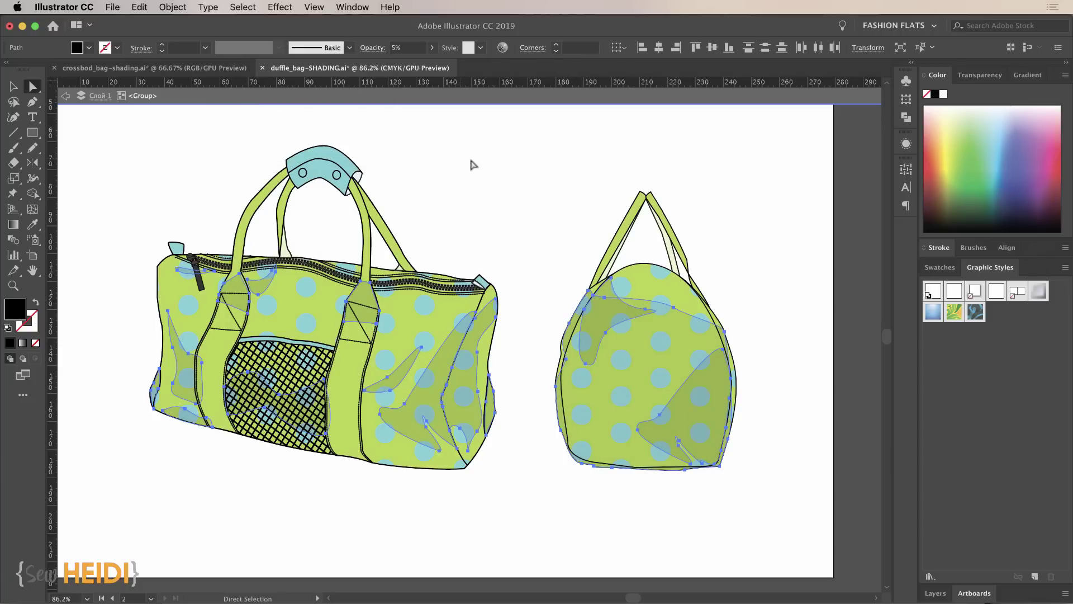
{"action": "left_click", "coordinate": [533, 203]}
Inspect the duffle shadows over the polka dots up close, and exit the group's isolation mode
{"action": "left_click", "coordinate": [442, 335], "text": "super"}
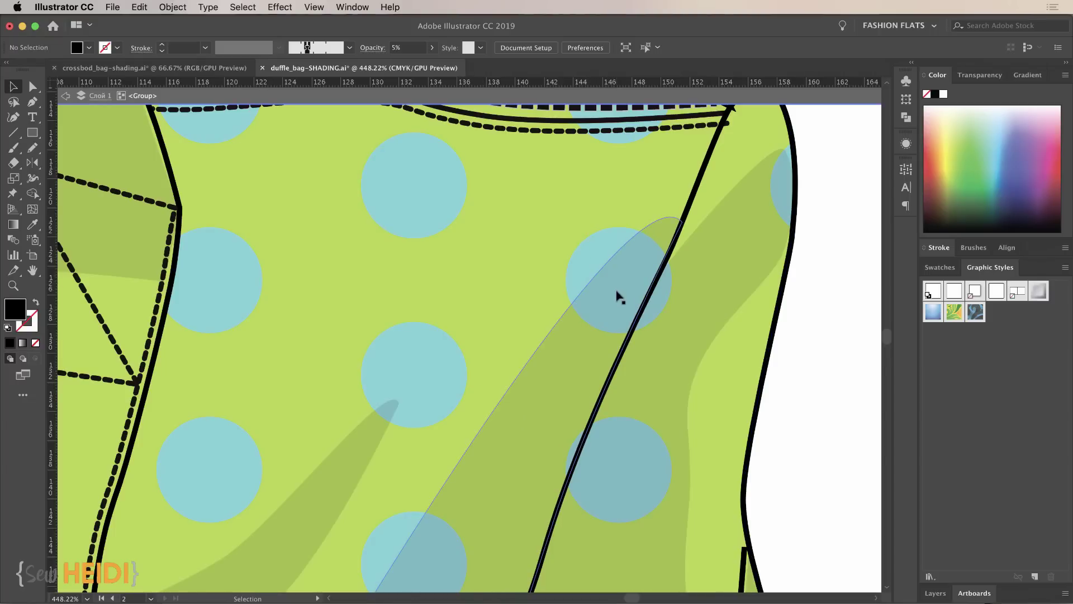
{"action": "key", "text": "super+minus"}
{"action": "key", "text": "super+minus"}
{"action": "key", "text": "super+minus"}
{"action": "key", "text": "super+minus"}
{"action": "key", "text": "super+minus"}
{"action": "key", "text": "super+minus"}
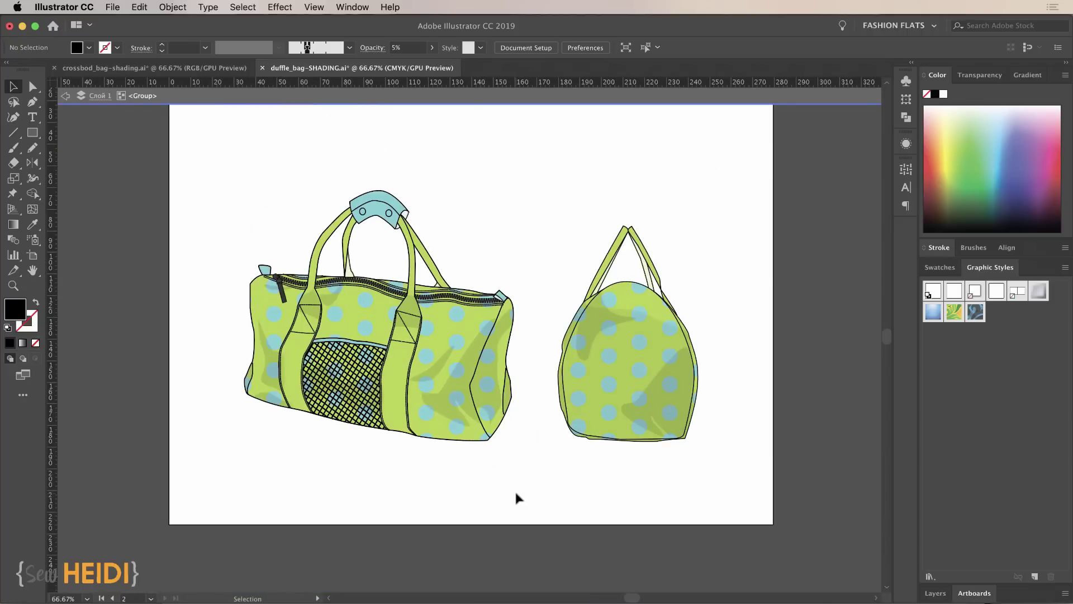
{"action": "double_click", "coordinate": [508, 201]}
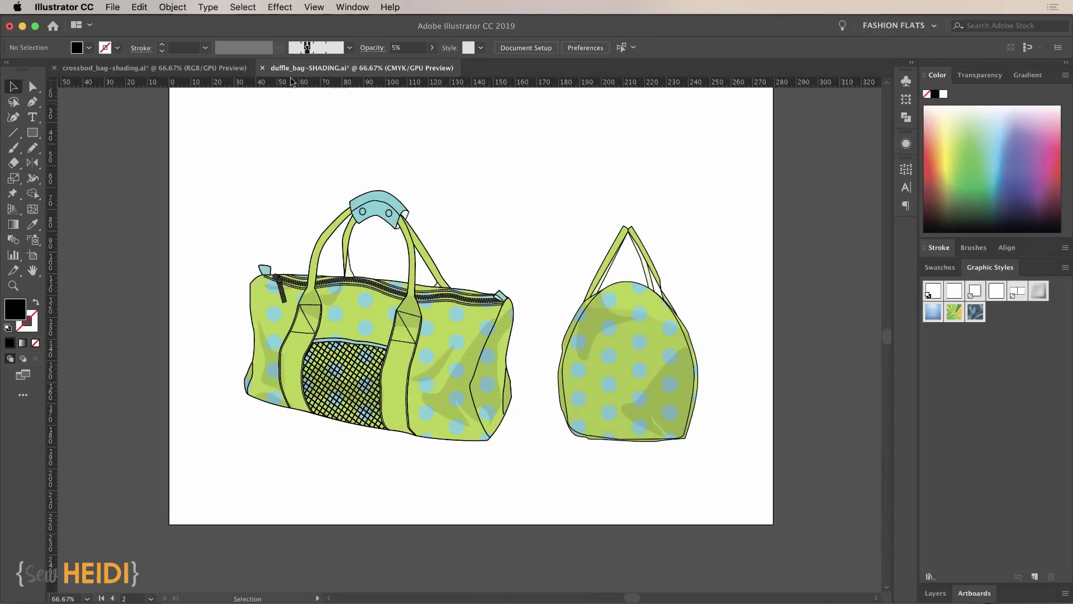
Save the crossbody bag document's graphic styles as a graphic style library named "Heidi Demo"
{"action": "left_click", "coordinate": [194, 70]}
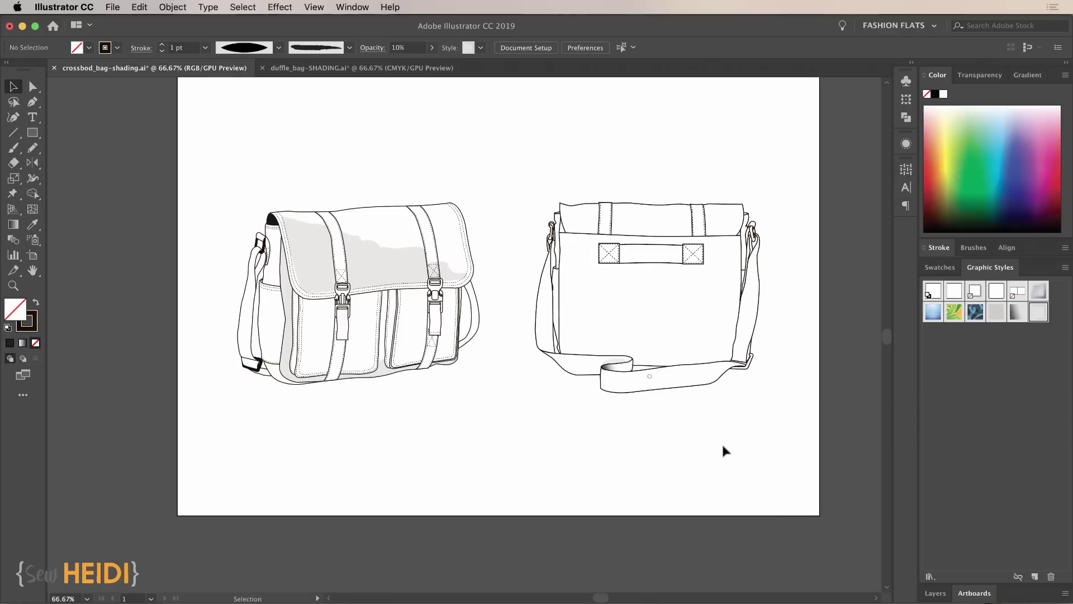
{"action": "left_click", "coordinate": [1064, 271]}
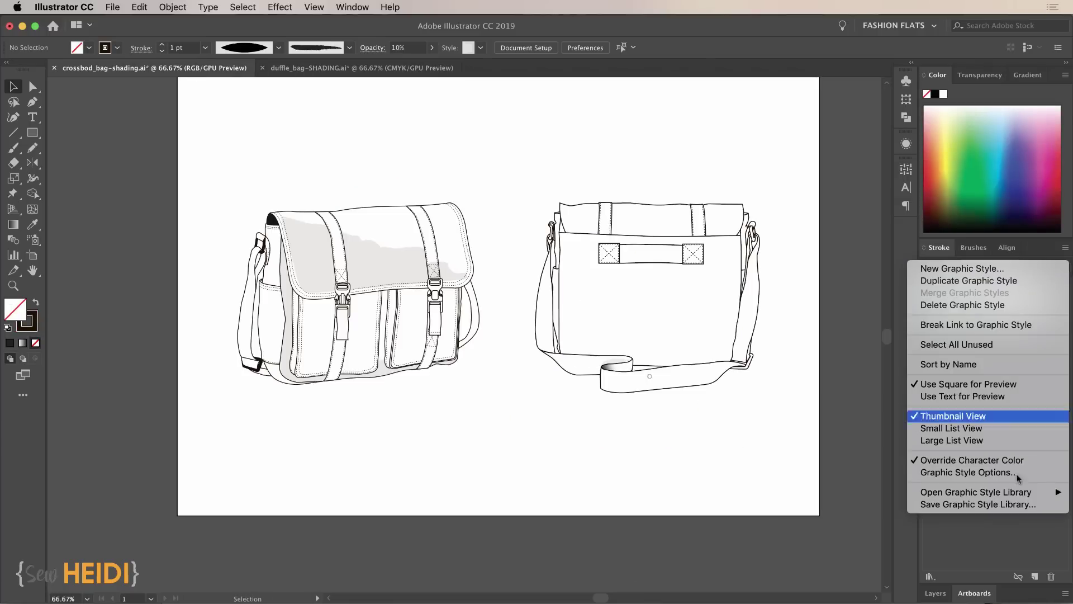
{"action": "left_click", "coordinate": [1013, 562]}
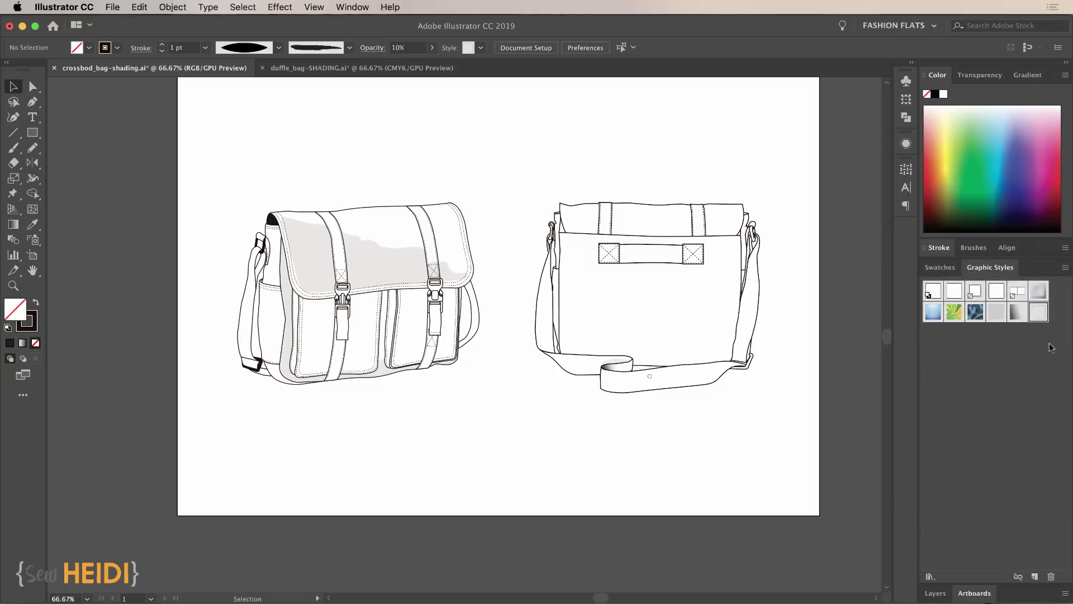
{"action": "left_click", "coordinate": [1065, 269]}
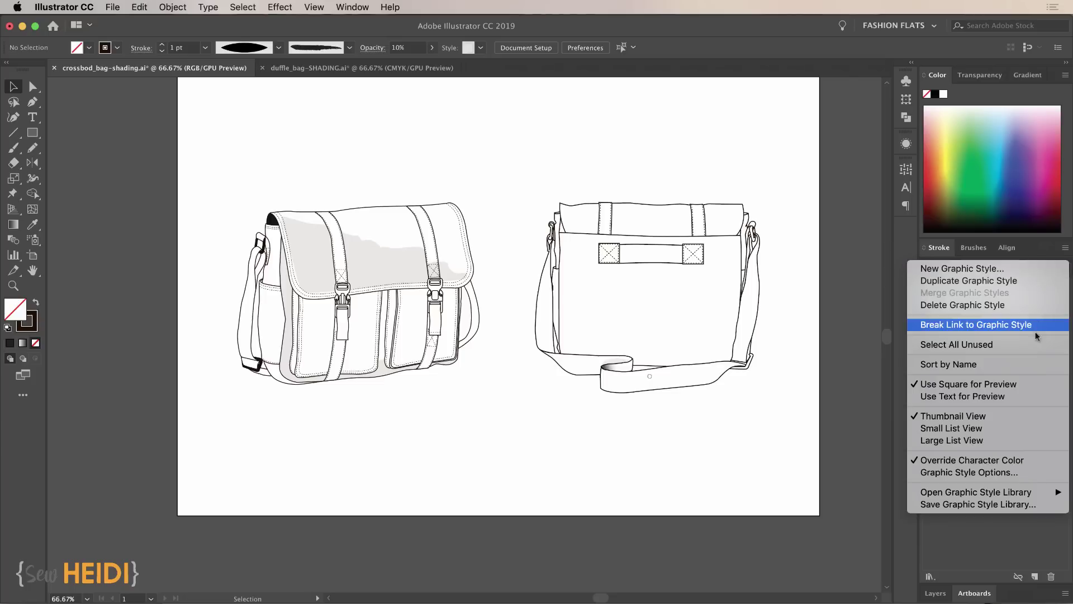
{"action": "left_click", "coordinate": [984, 505]}
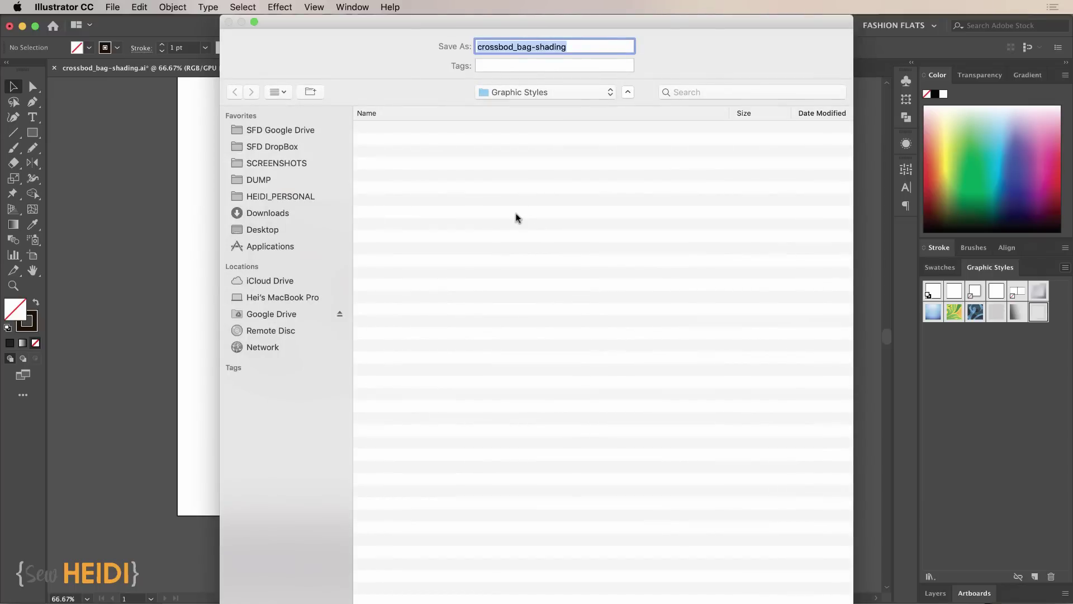
{"action": "type", "text": "Heidi Demo"}
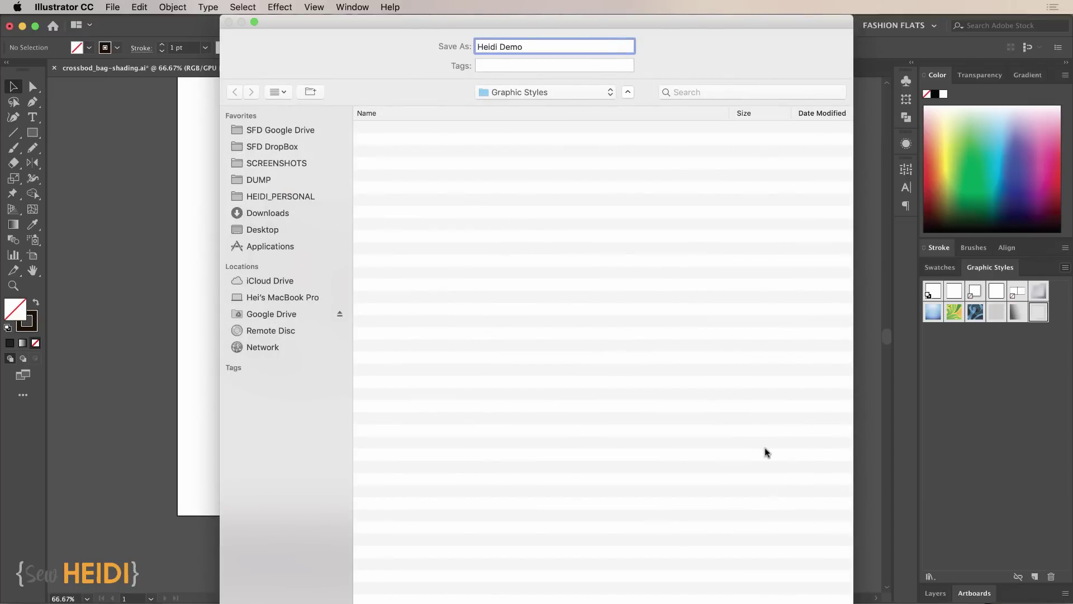
{"action": "key", "text": "Return"}
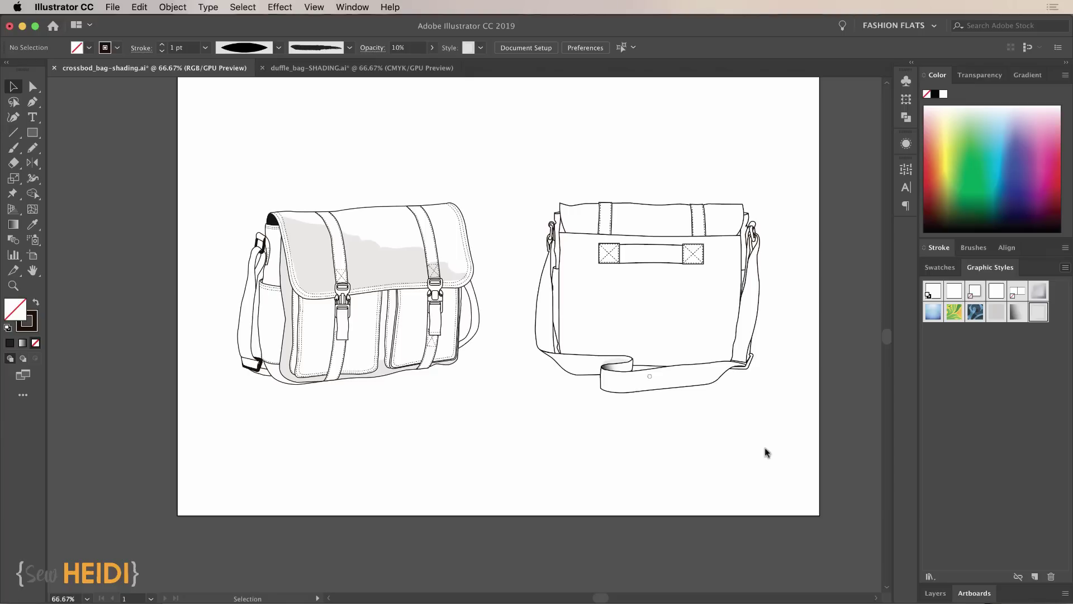
Open the user-defined "Heidi Demo" graphic style library in the duffle bag document and place it beside the bag artwork
{"action": "left_click", "coordinate": [345, 69]}
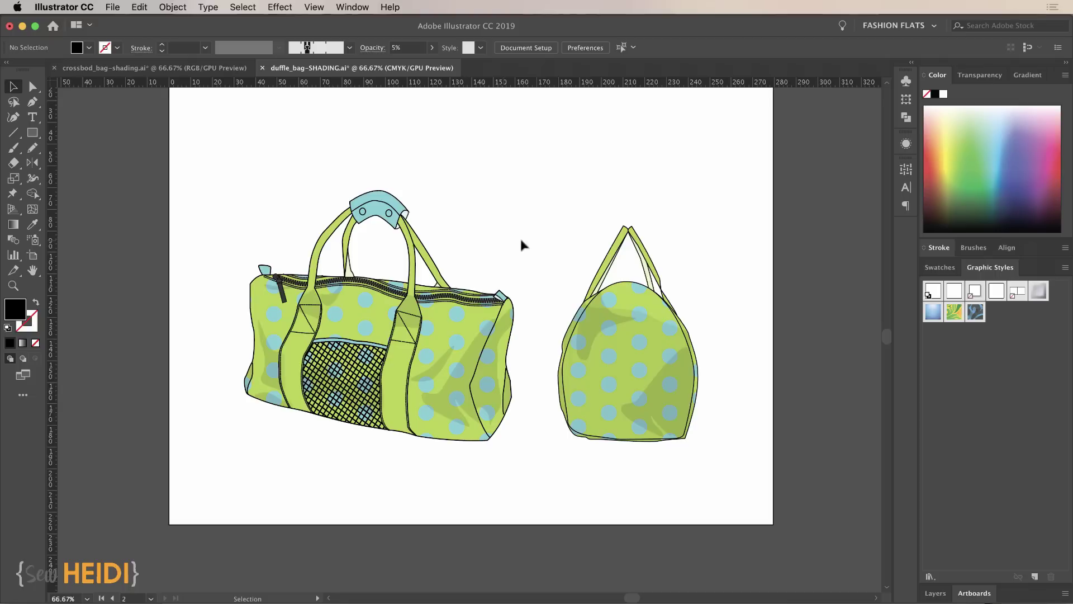
{"action": "left_click", "coordinate": [1066, 267]}
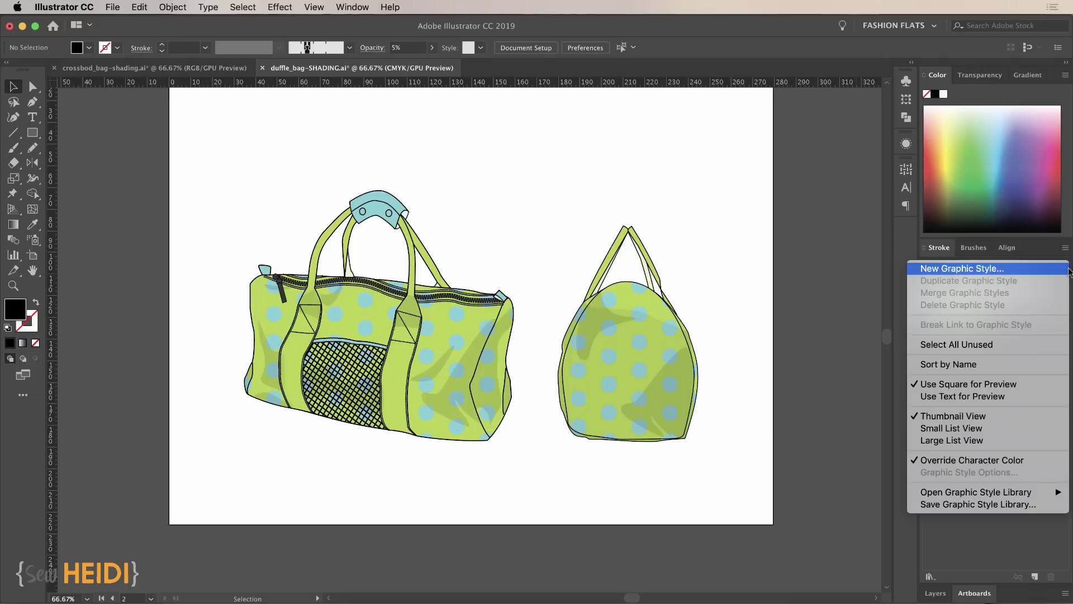
{"action": "mouse_move", "coordinate": [979, 491]}
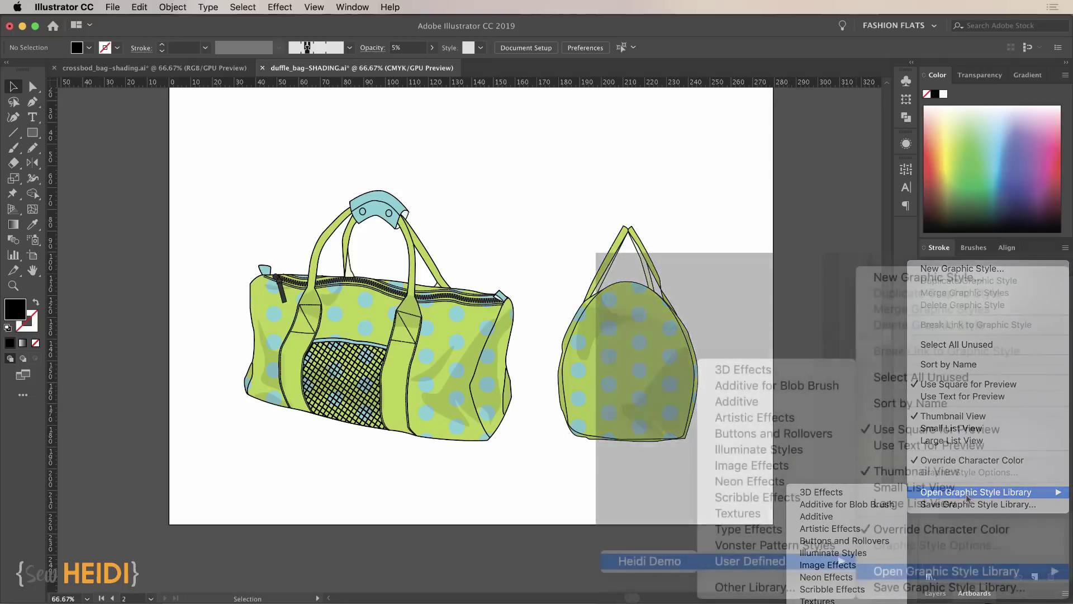
{"action": "mouse_move", "coordinate": [828, 484]}
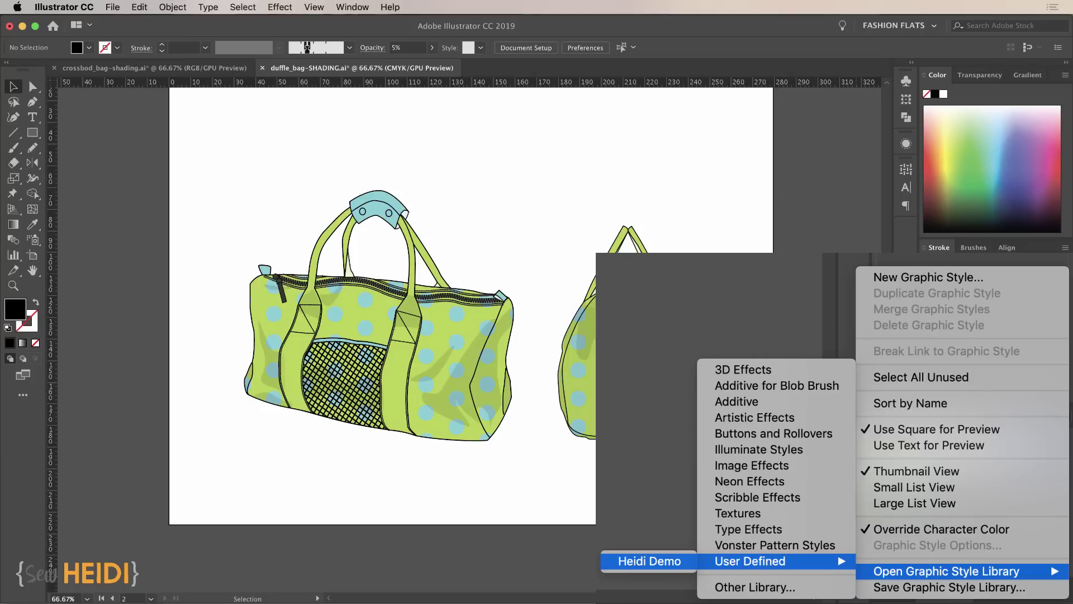
{"action": "left_click", "coordinate": [650, 561]}
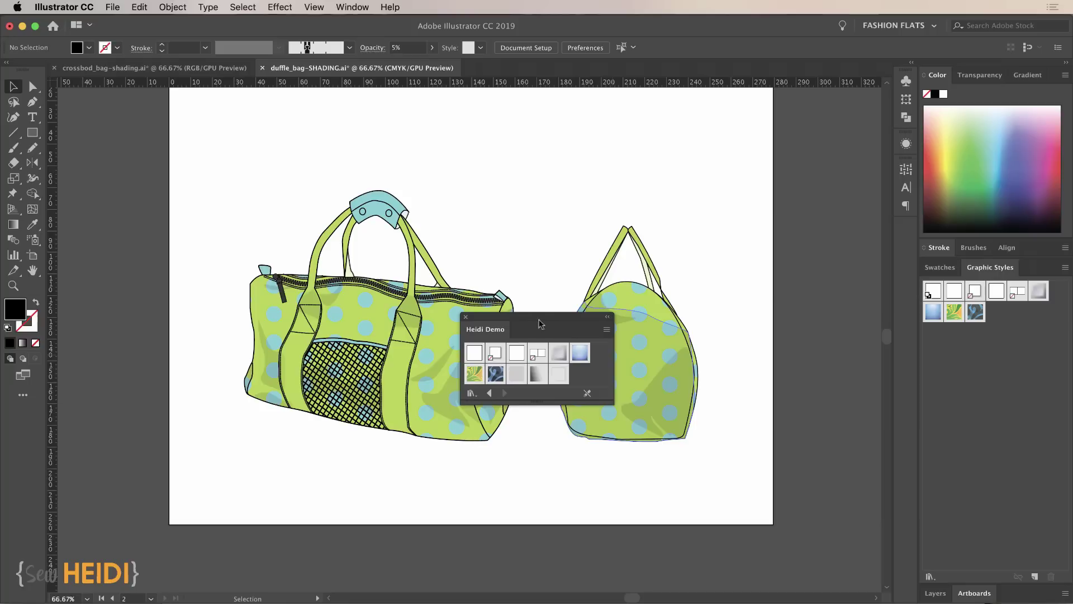
{"action": "left_click_drag", "start_coordinate": [541, 324], "coordinate": [839, 188]}
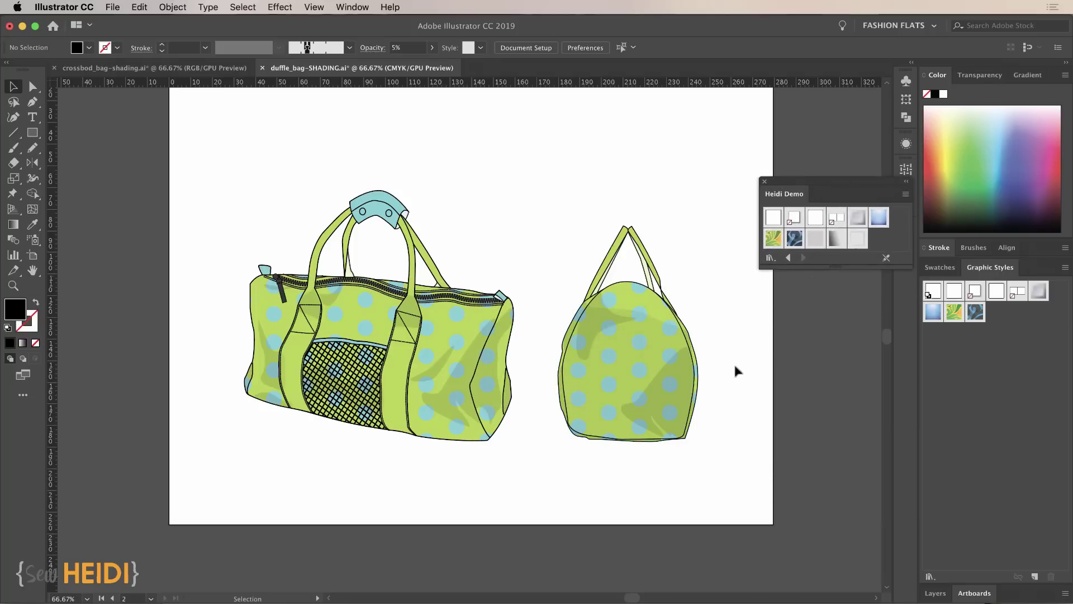
Directly select the large shadow shape near the right end of the duffle's front view
{"action": "key", "text": "a"}
{"action": "left_click", "coordinate": [452, 391]}
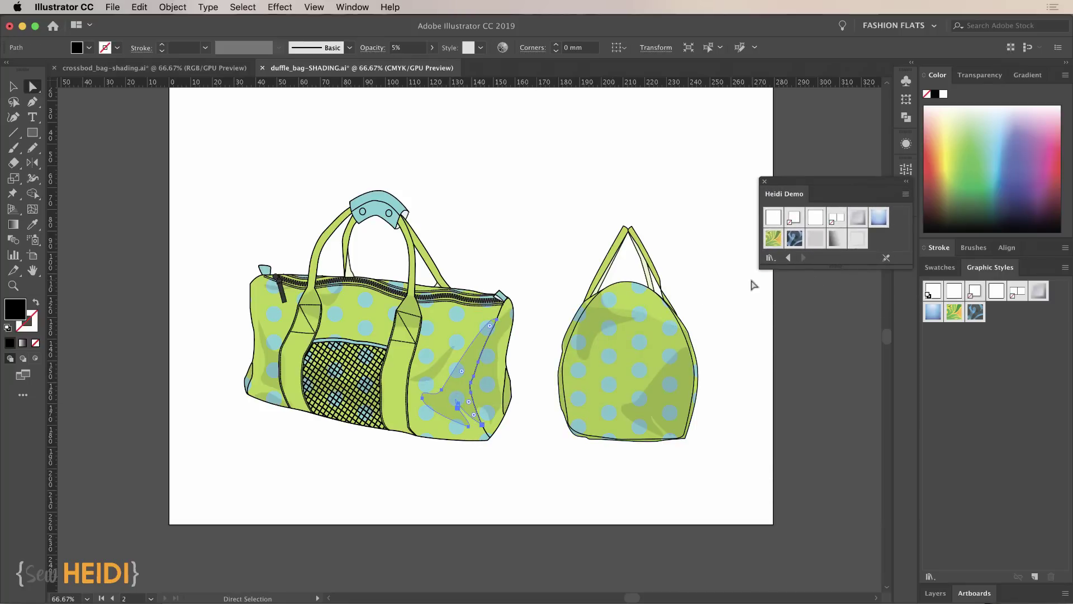